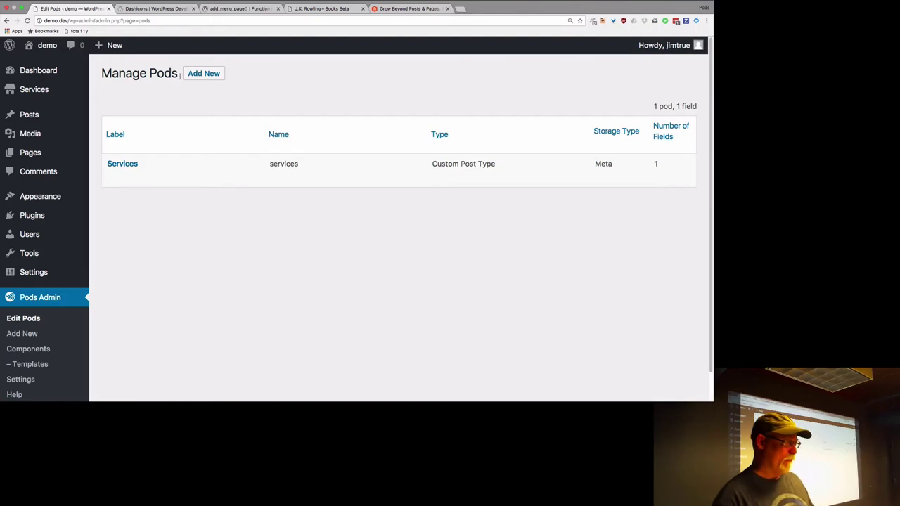
# Step: Create a Custom Post Type pod labelled Staff Member / Staff, with pod name staff
pyautogui.click(192, 74)
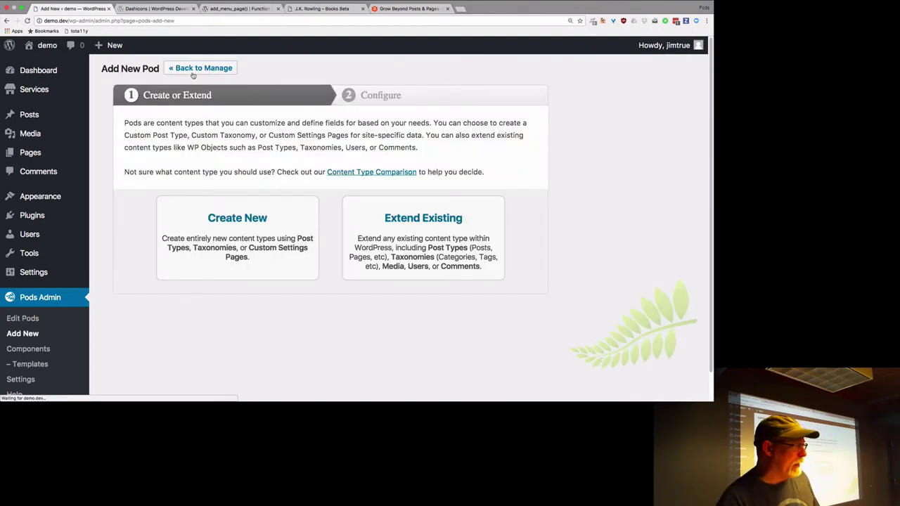
pyautogui.click(240, 215)
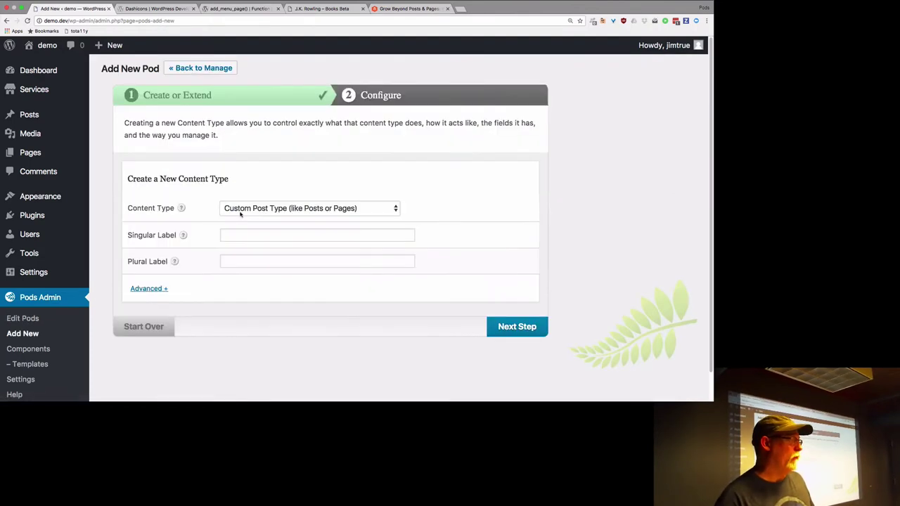
pyautogui.click(272, 230)
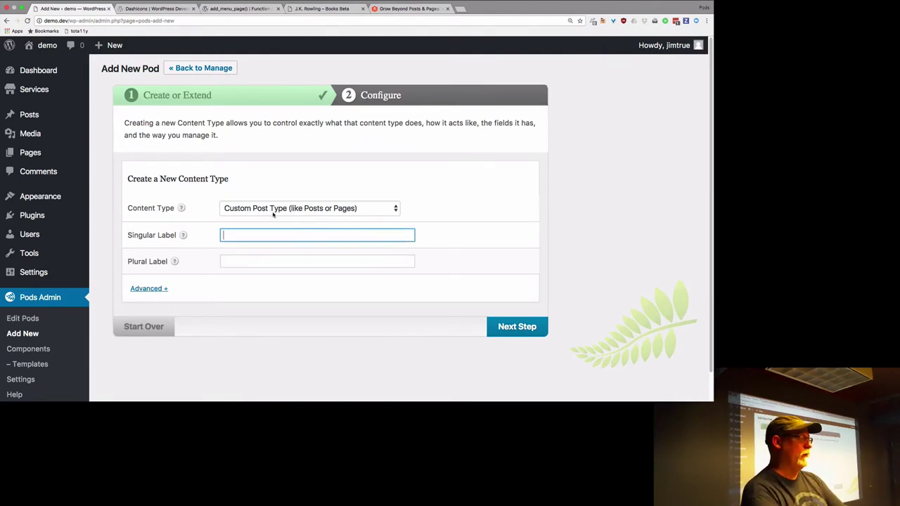
pyautogui.write('Staff Member')
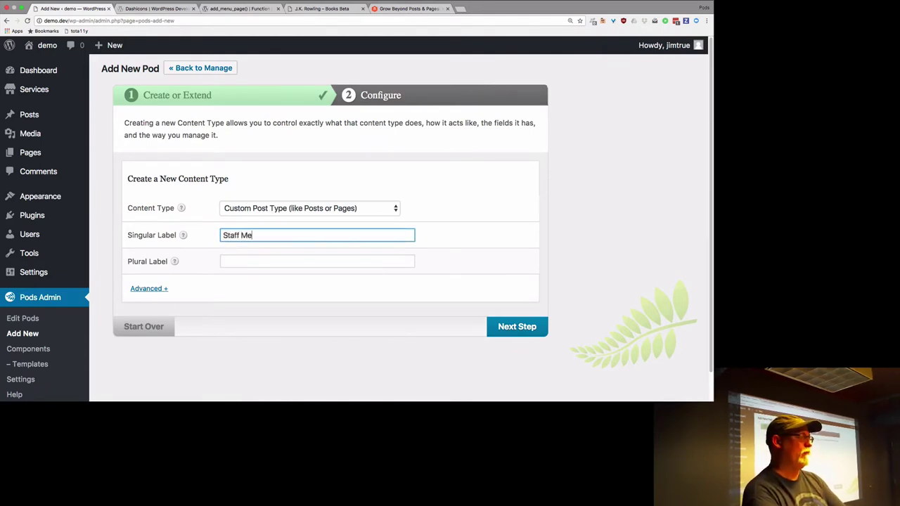
pyautogui.click(273, 211)
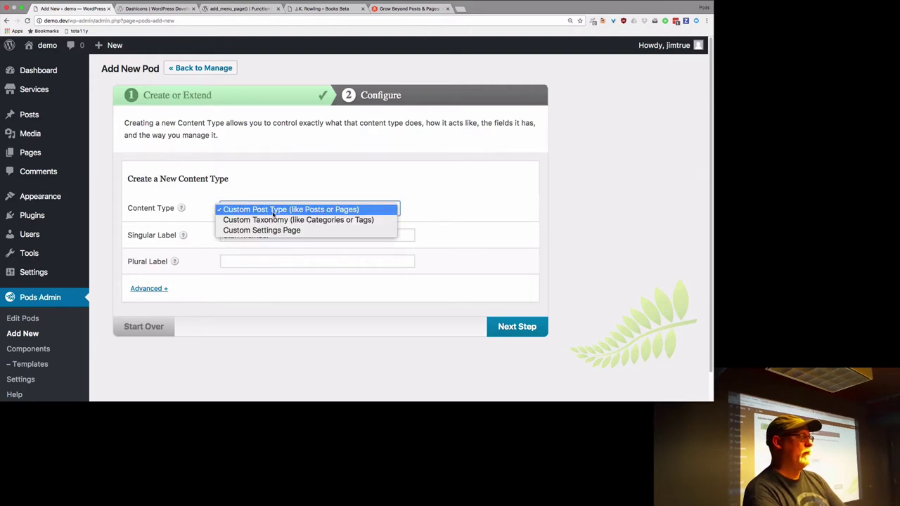
pyautogui.click(248, 260)
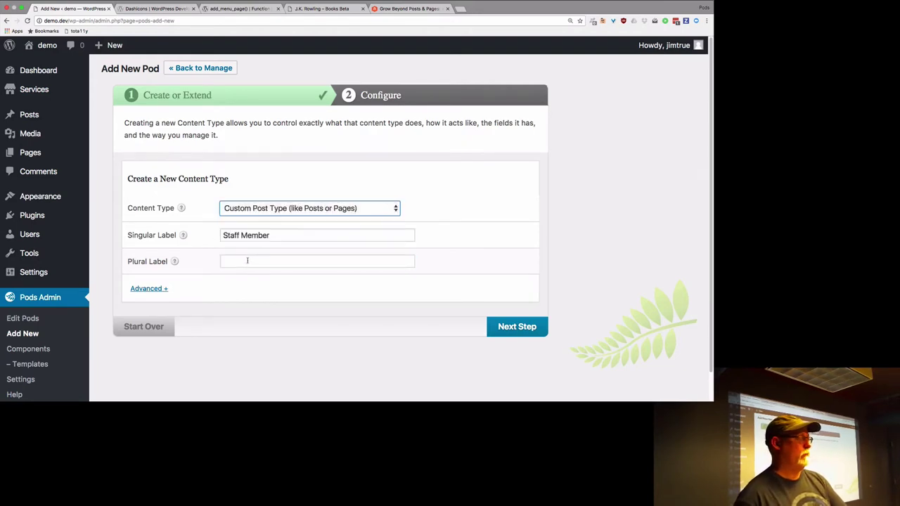
pyautogui.click(247, 261)
pyautogui.write('Staff')
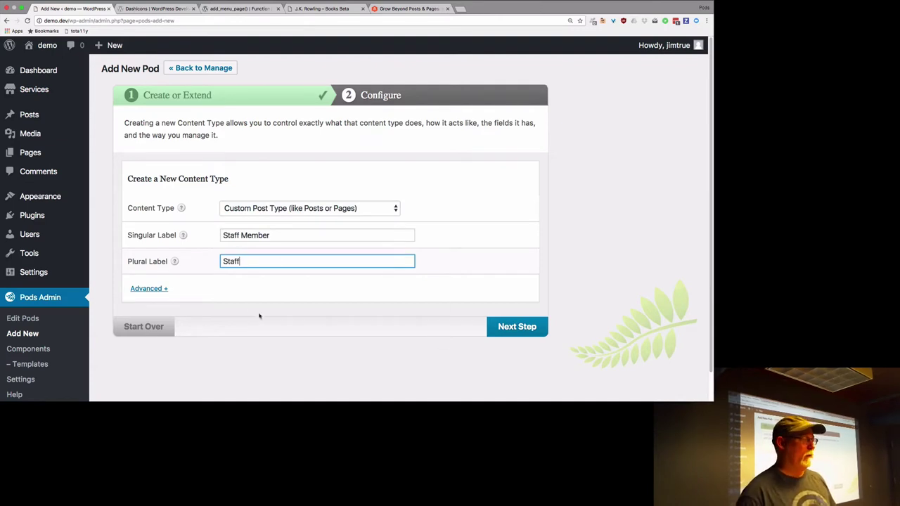
pyautogui.click(149, 288)
pyautogui.click(266, 315)
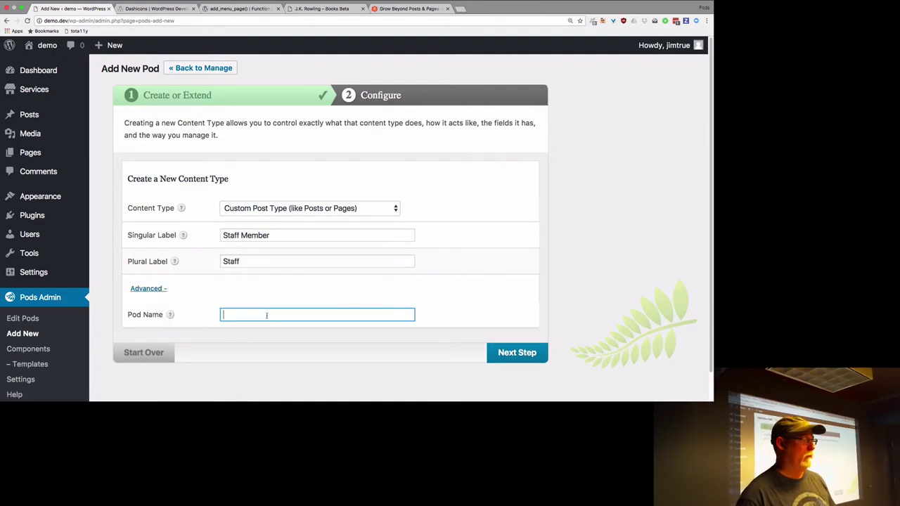
pyautogui.write('staff')
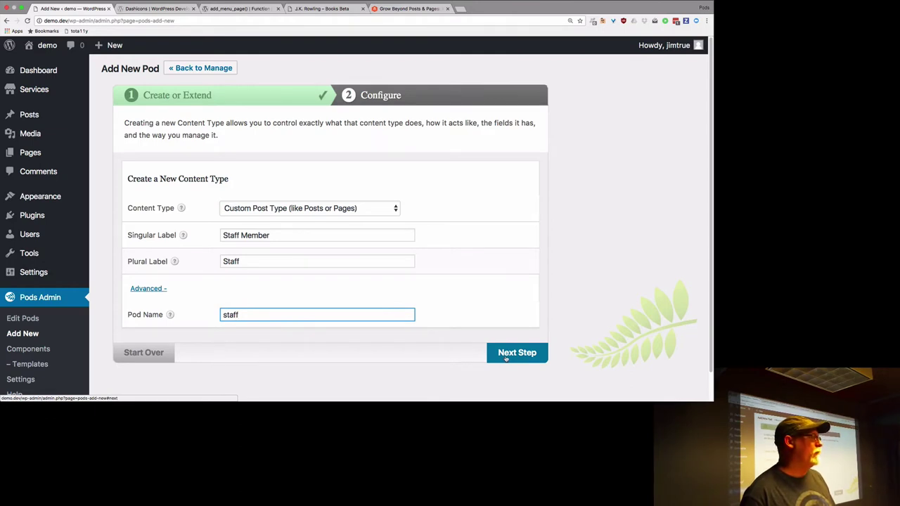
pyautogui.click(507, 358)
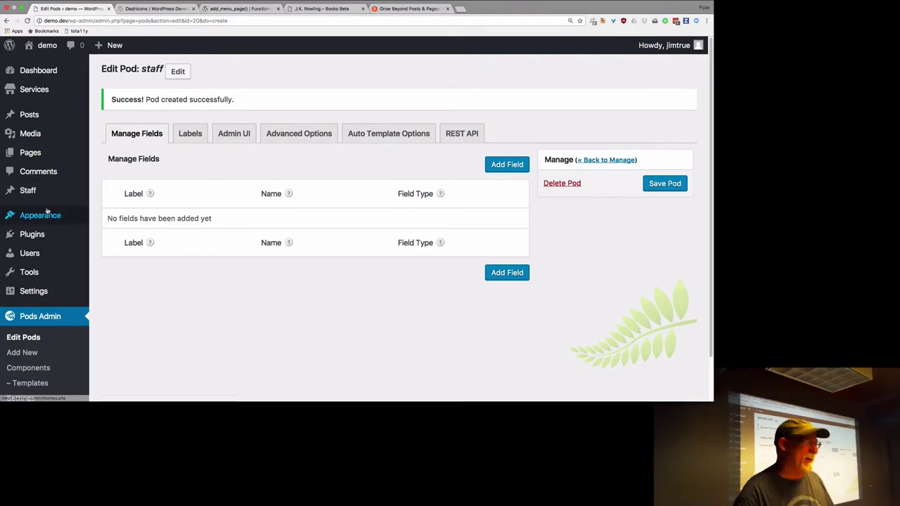
# Step: Add and save a Phone Number field of type Phone to the staff pod
pyautogui.click(507, 165)
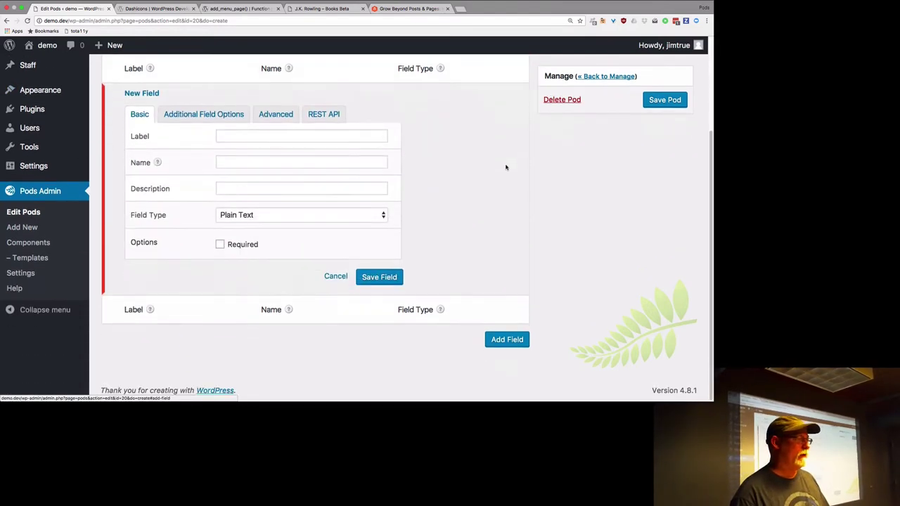
pyautogui.click(314, 137)
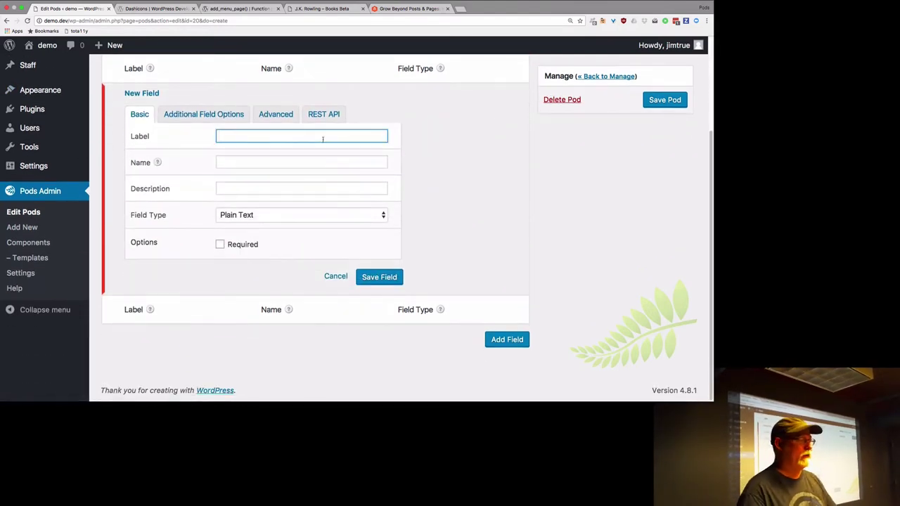
pyautogui.write('Phone')
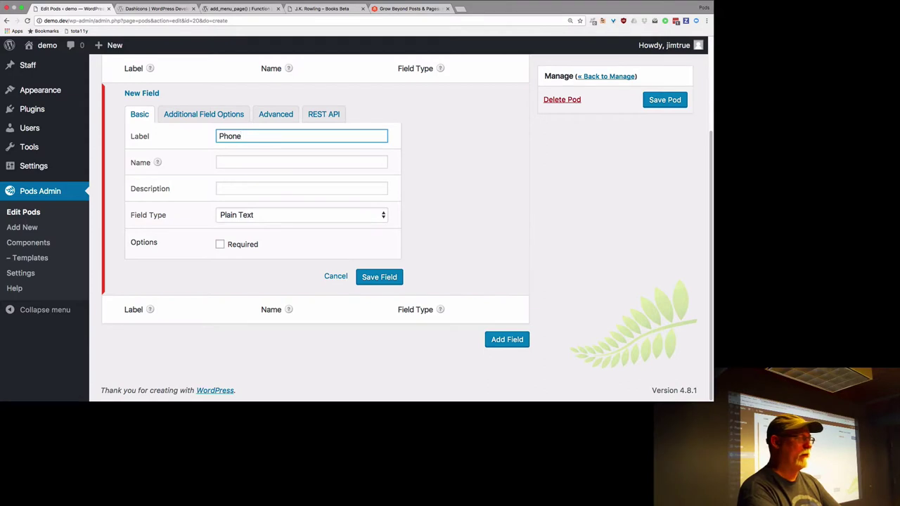
pyautogui.press('BackSpace')
pyautogui.press('BackSpace')
pyautogui.press('BackSpace')
pyautogui.press('BackSpace')
pyautogui.press('BackSpace')
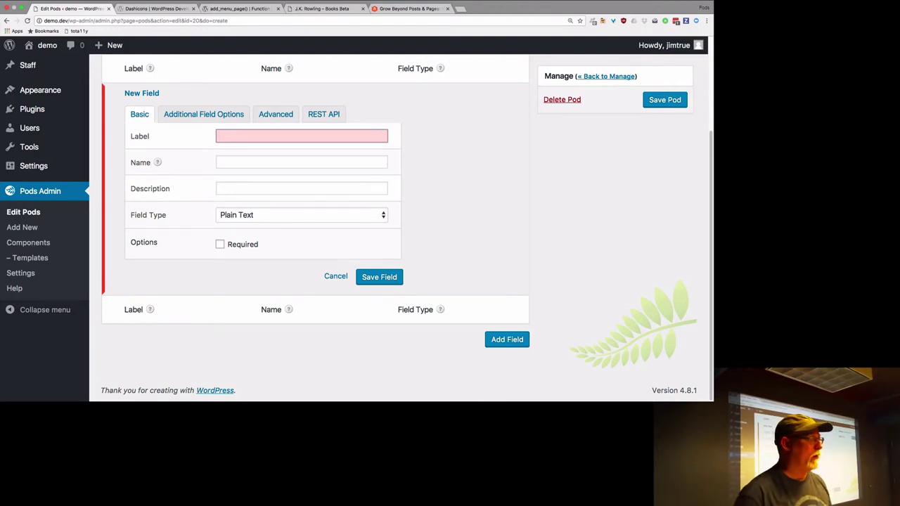
pyautogui.write('Ph')
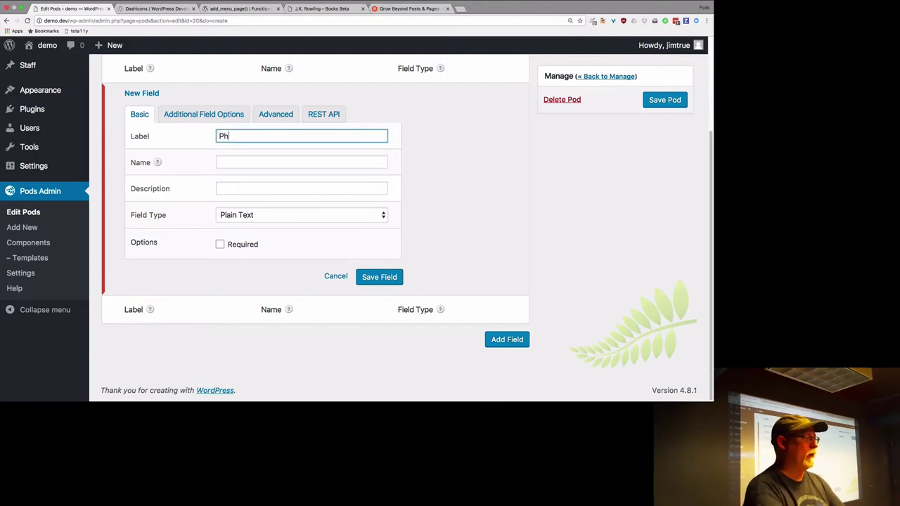
pyautogui.write('one Number')
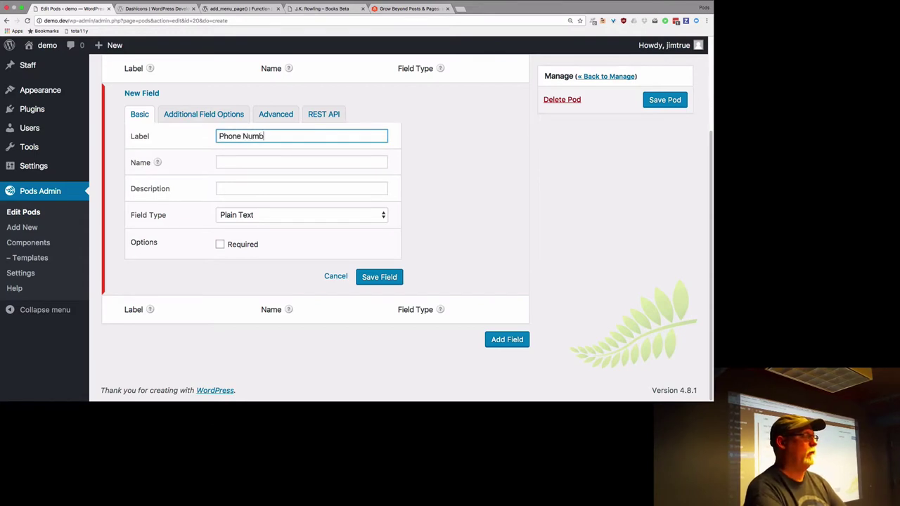
pyautogui.press('Tab')
pyautogui.press('Tab')
pyautogui.press('Tab')
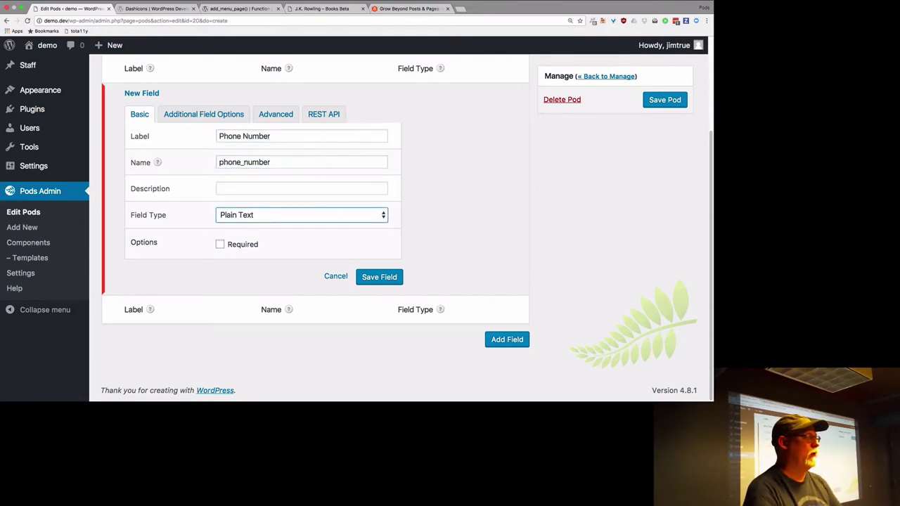
pyautogui.click(382, 216)
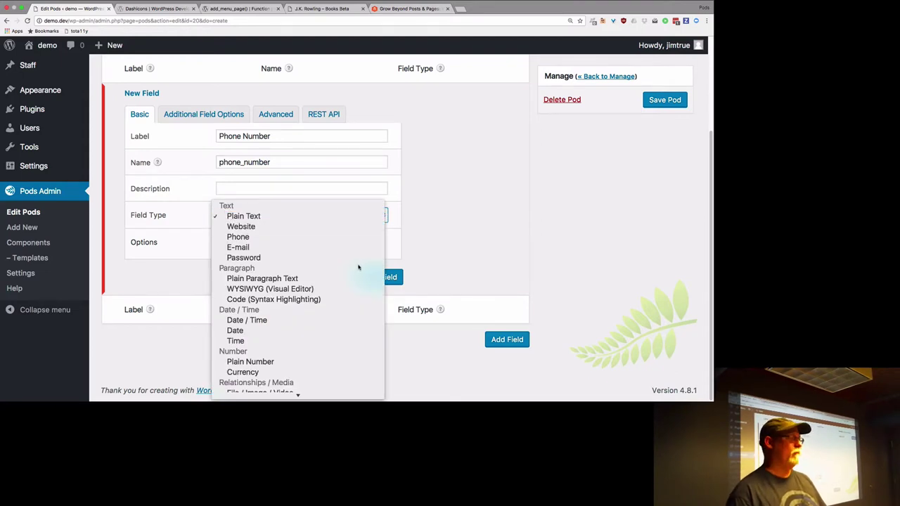
pyautogui.scroll(-2, 358, 267)
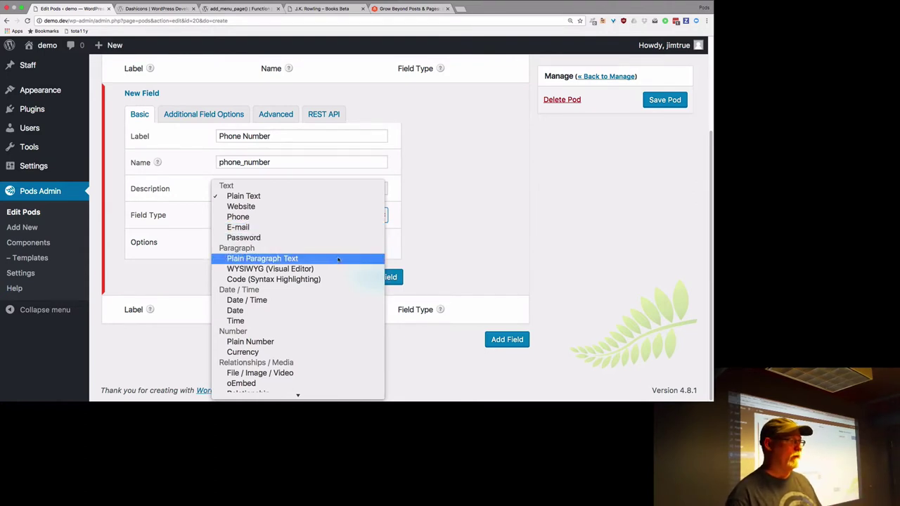
pyautogui.scroll(-2, 338, 260)
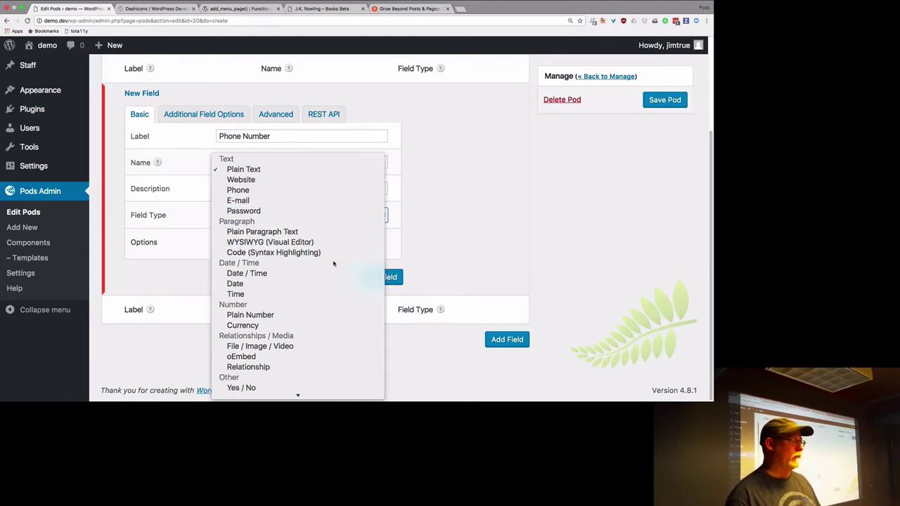
pyautogui.scroll(-1, 320, 285)
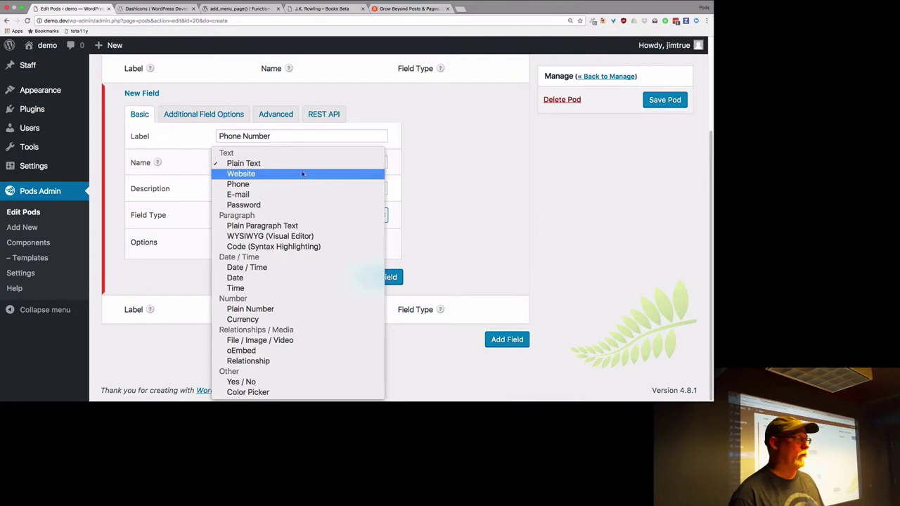
pyautogui.click(270, 183)
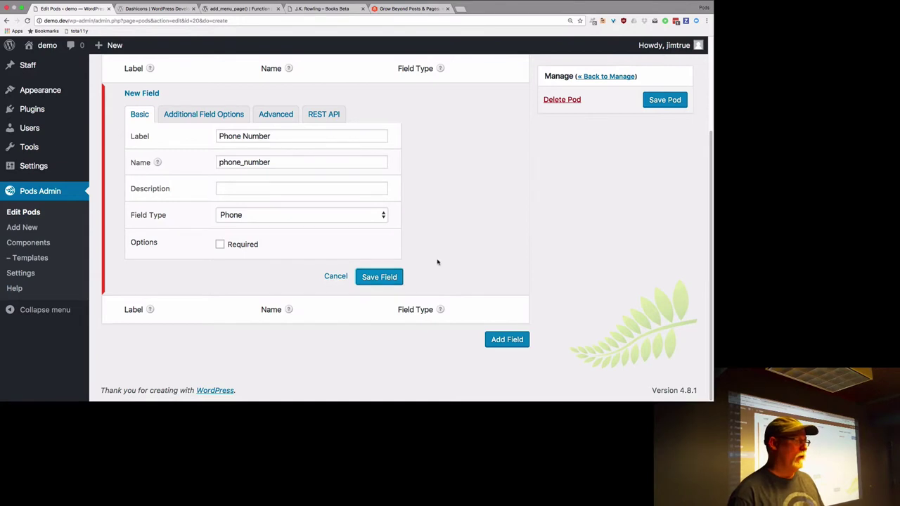
pyautogui.scroll(2, 455, 251)
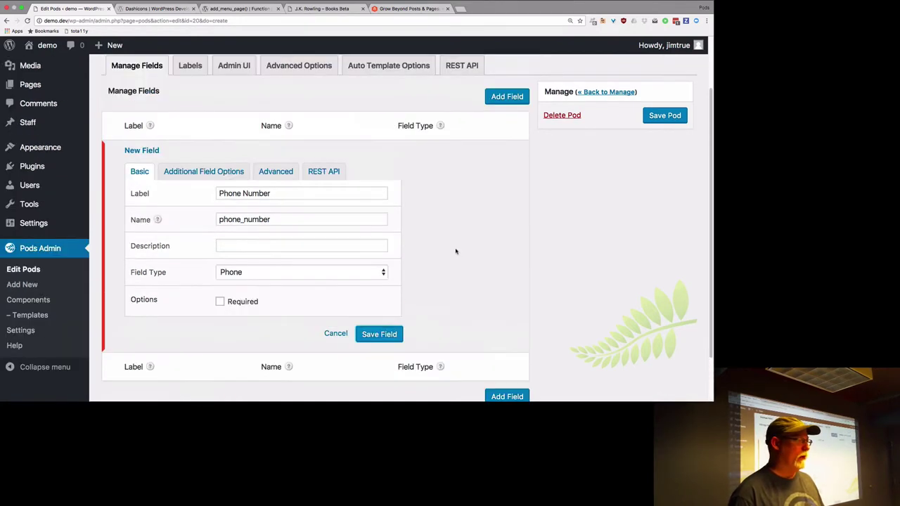
pyautogui.click(380, 335)
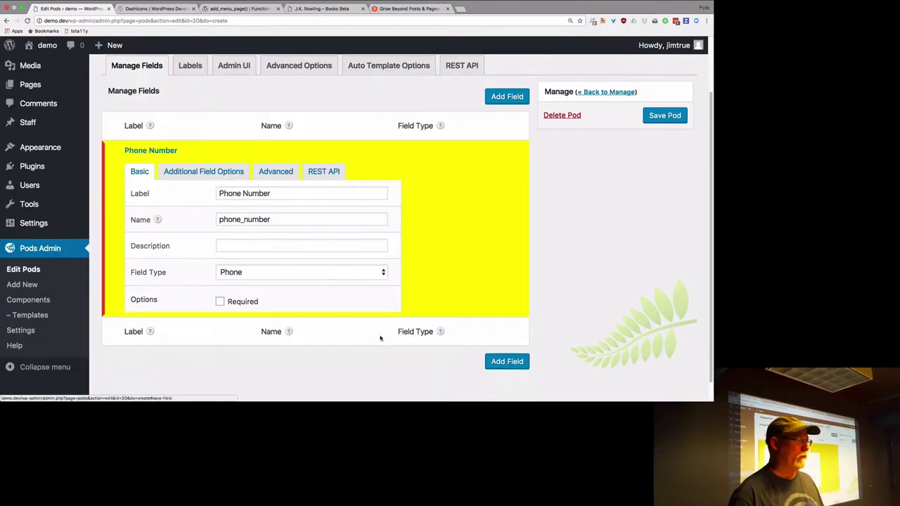
# Step: Review the pod's Labels and Admin UI settings, then switch to the Dashicons reference
pyautogui.click(191, 87)
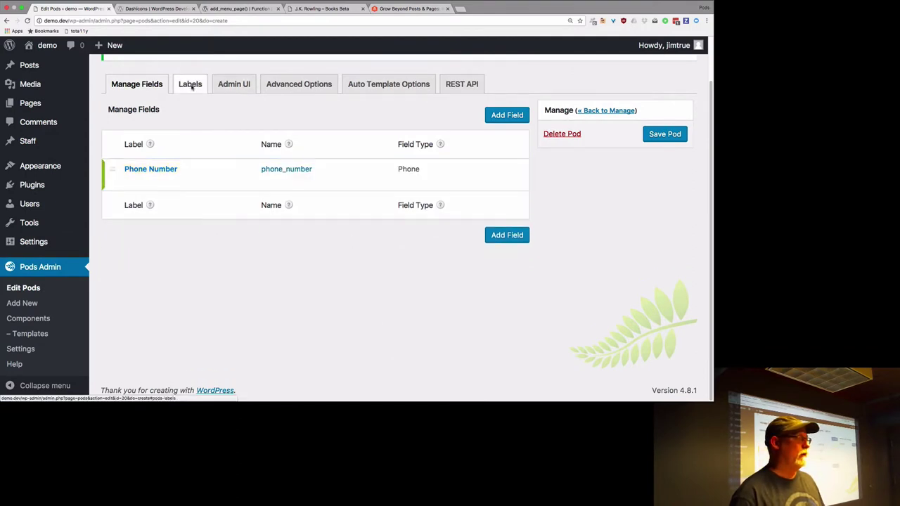
pyautogui.click(236, 68)
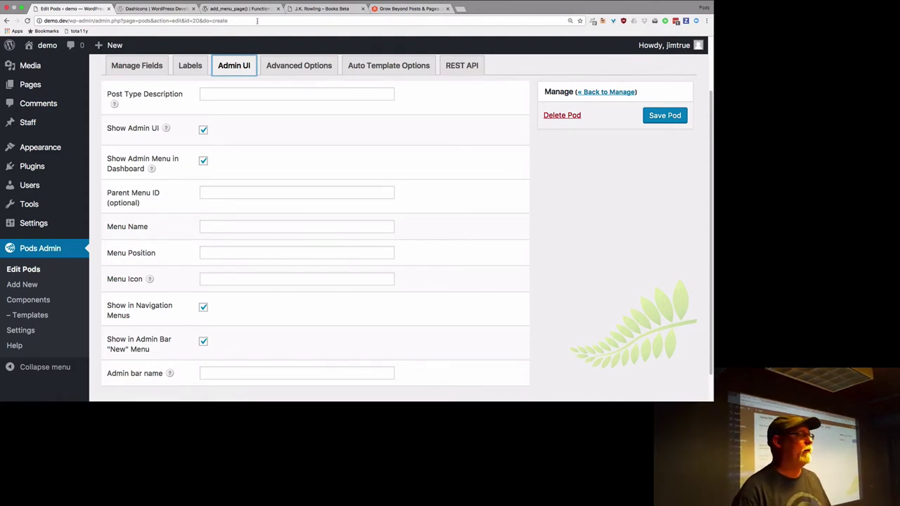
pyautogui.click(155, 9)
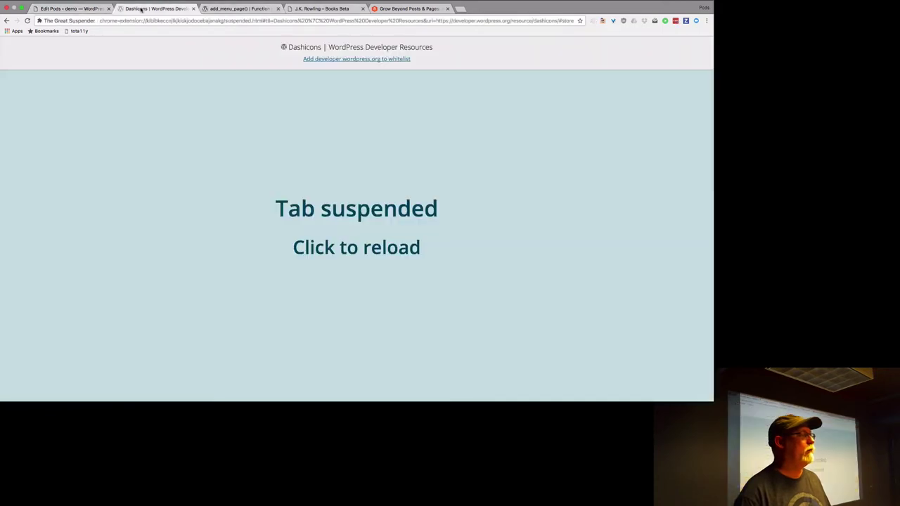
# Step: Copy the dashicons-admin-users icon name and check the default admin menu positions
pyautogui.click(171, 193)
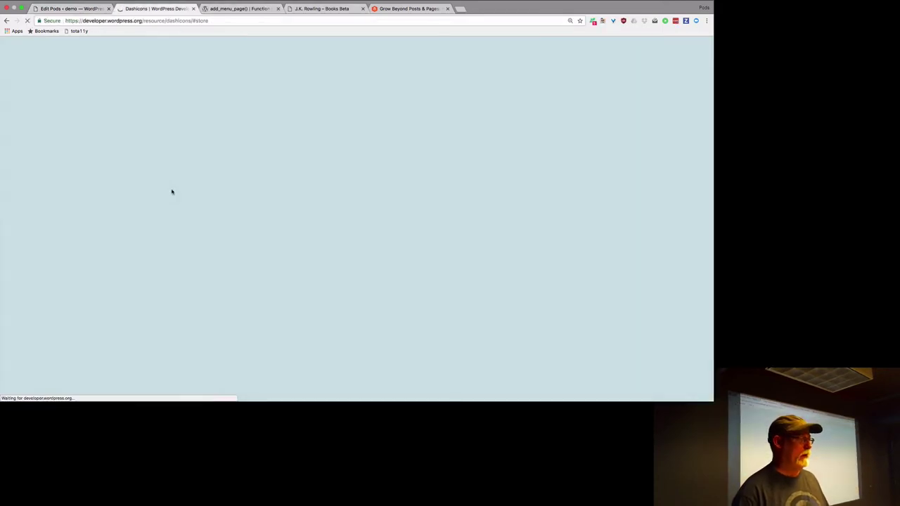
pyautogui.scroll(-10, 427, 273)
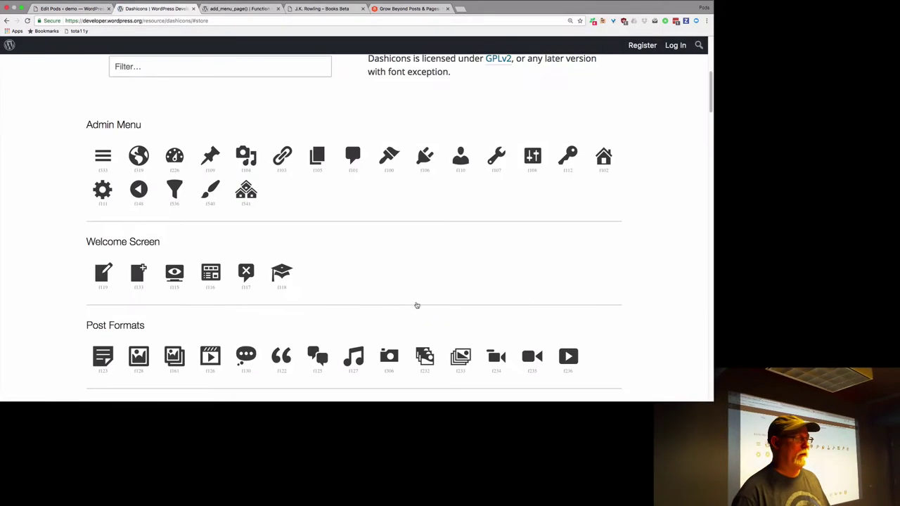
pyautogui.scroll(5, 427, 273)
pyautogui.click(461, 253)
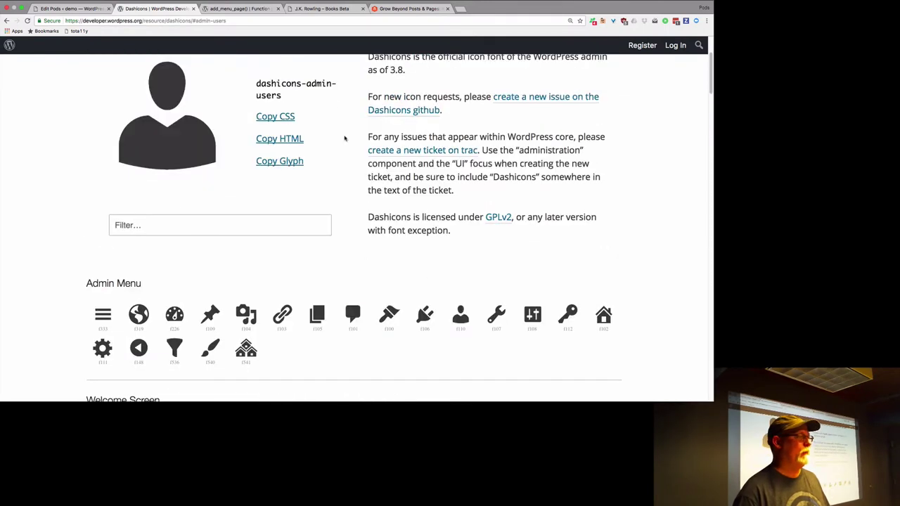
pyautogui.moveTo(257, 83); pyautogui.dragTo(281, 96)
pyautogui.press('super+c')
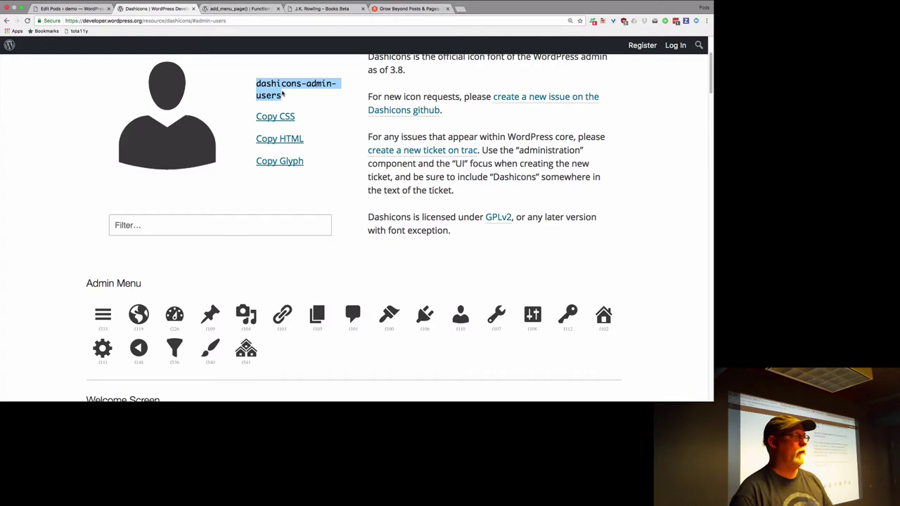
pyautogui.click(241, 8)
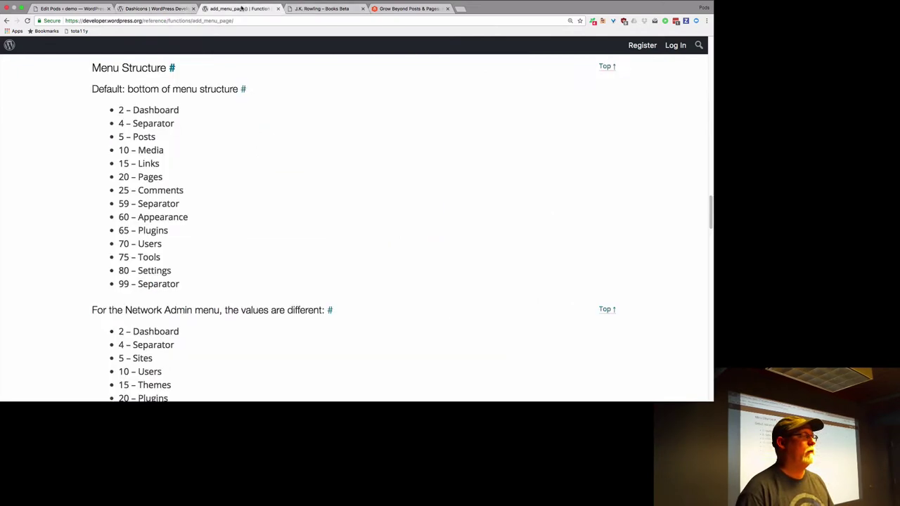
pyautogui.click(88, 8)
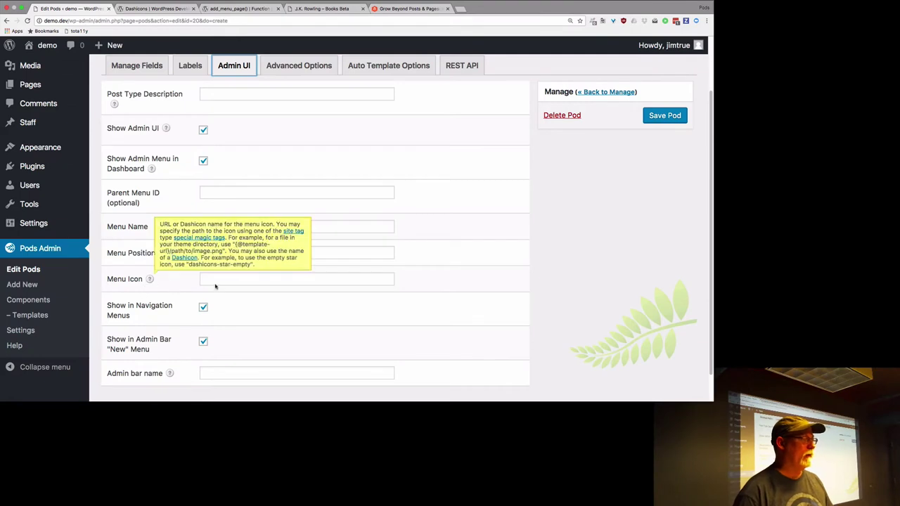
# Step: Set the menu icon to dashicons-admin-users and position 6, save the pod, and open Staff
pyautogui.click(220, 282)
pyautogui.press('super+v')
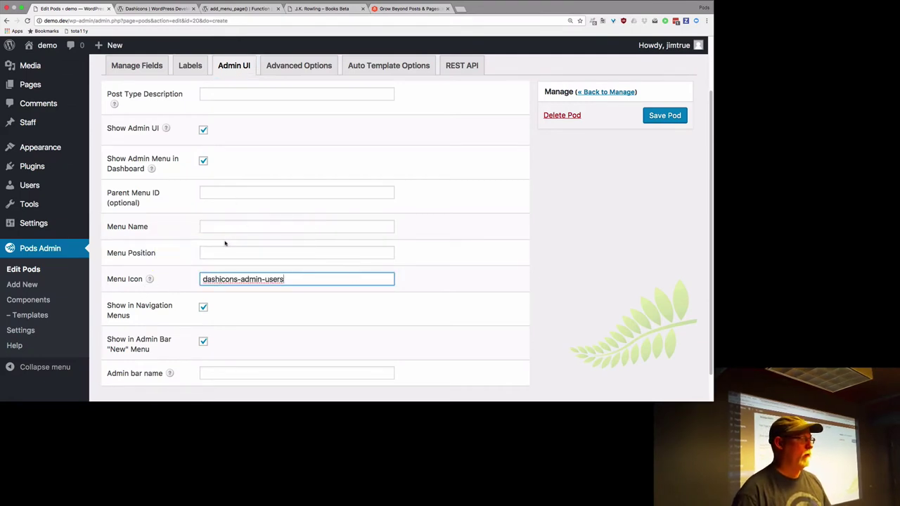
pyautogui.click(225, 250)
pyautogui.write('6')
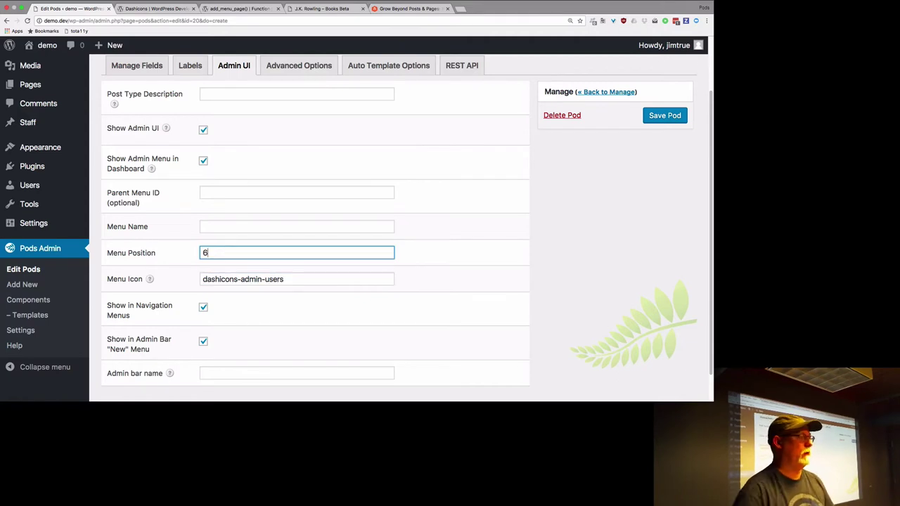
pyautogui.press('Return')
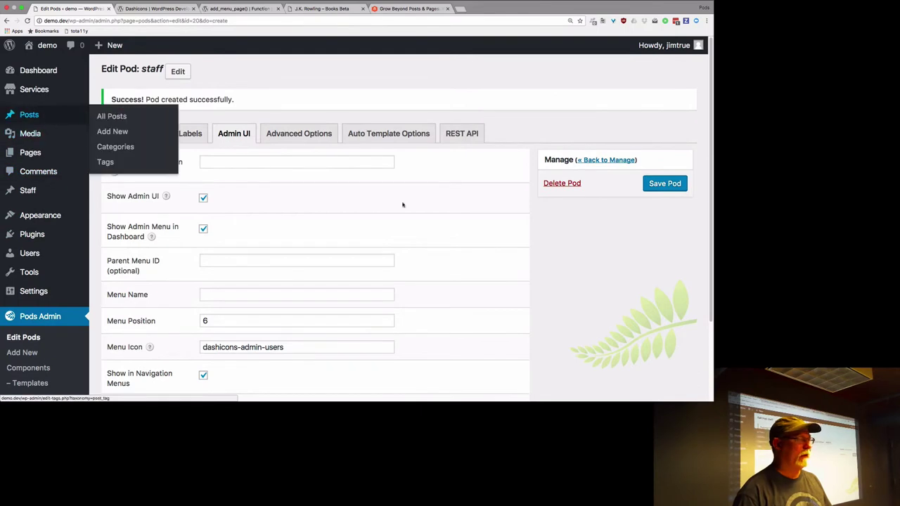
pyautogui.click(660, 185)
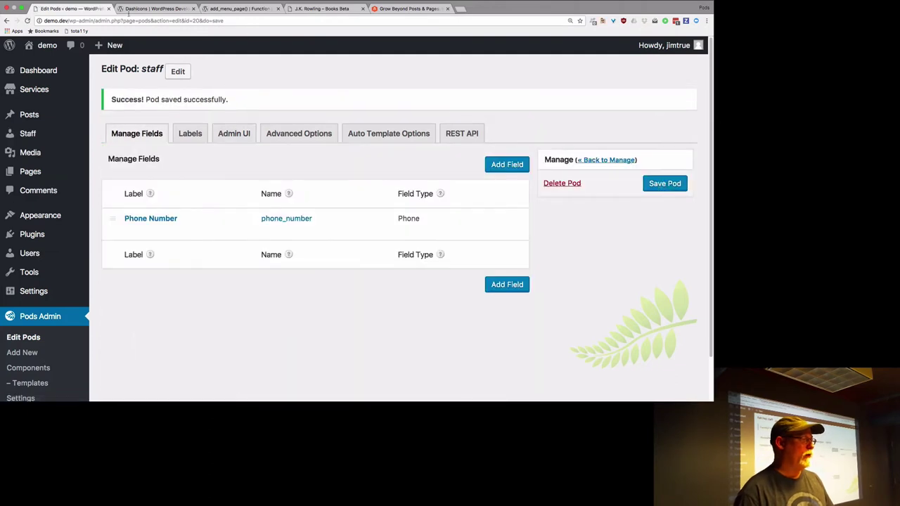
pyautogui.moveTo(42, 89)
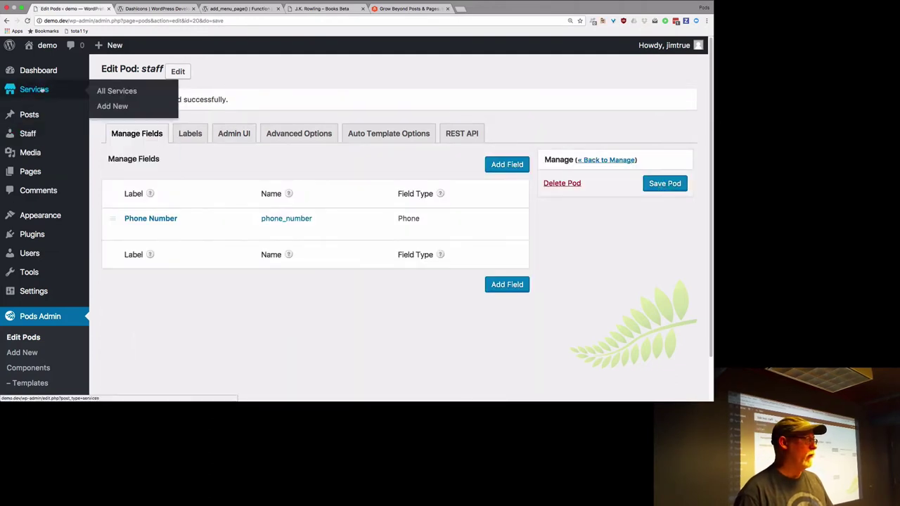
pyautogui.click(32, 133)
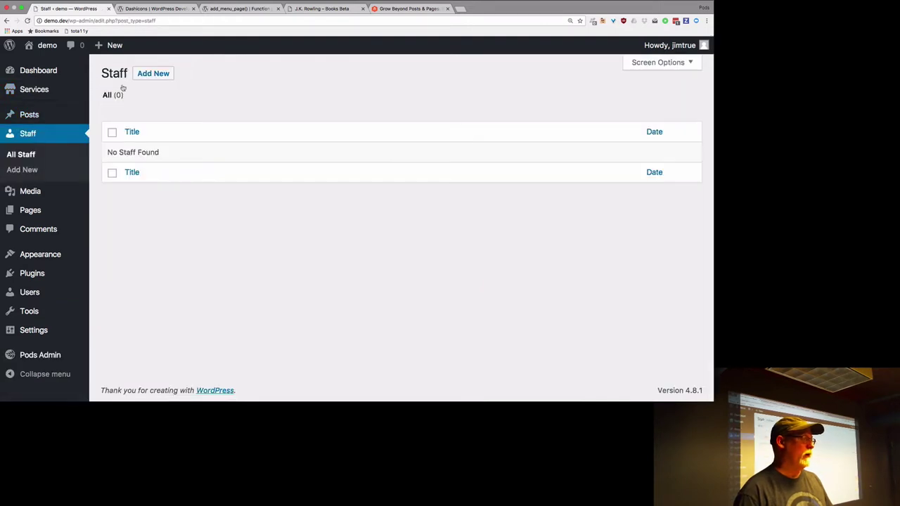
# Step: Add a Staff entry titled with the member's name, fill in their phone number, and publish
pyautogui.click(153, 74)
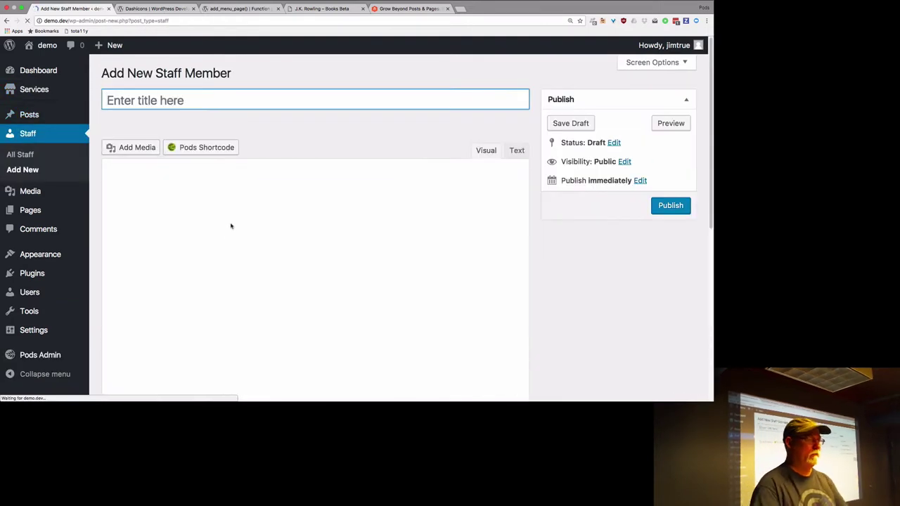
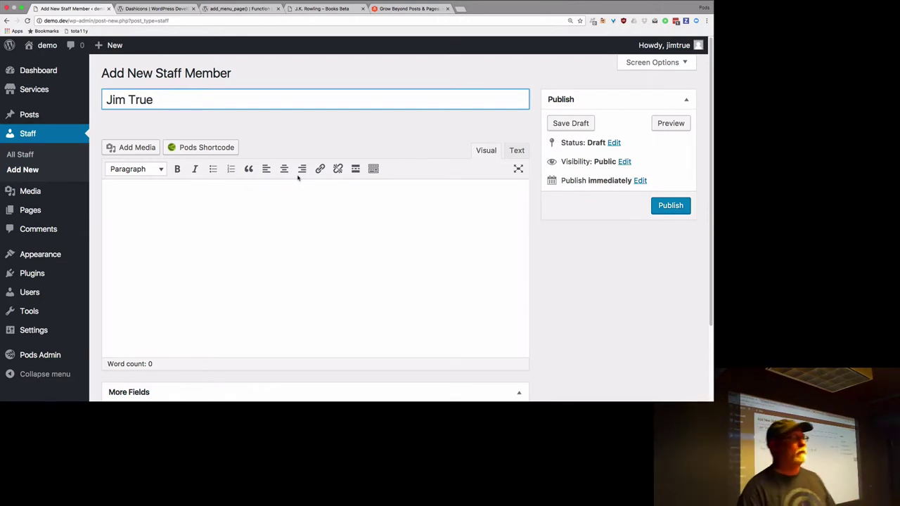
pyautogui.scroll(-3, 381, 247)
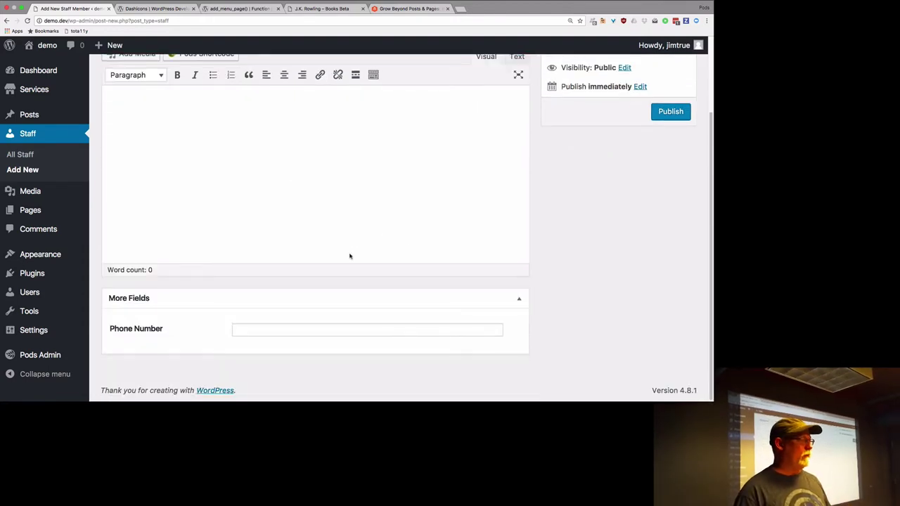
pyautogui.click(341, 330)
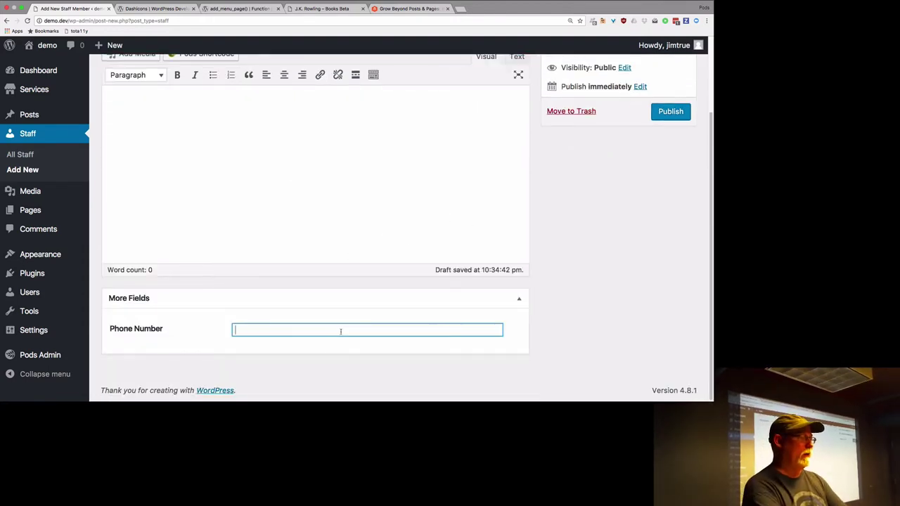
pyautogui.write('555-')
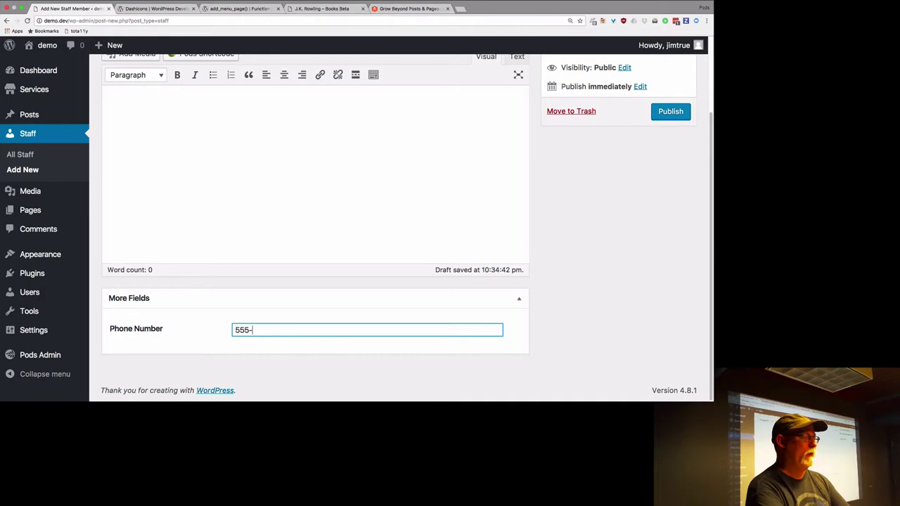
pyautogui.write('1212')
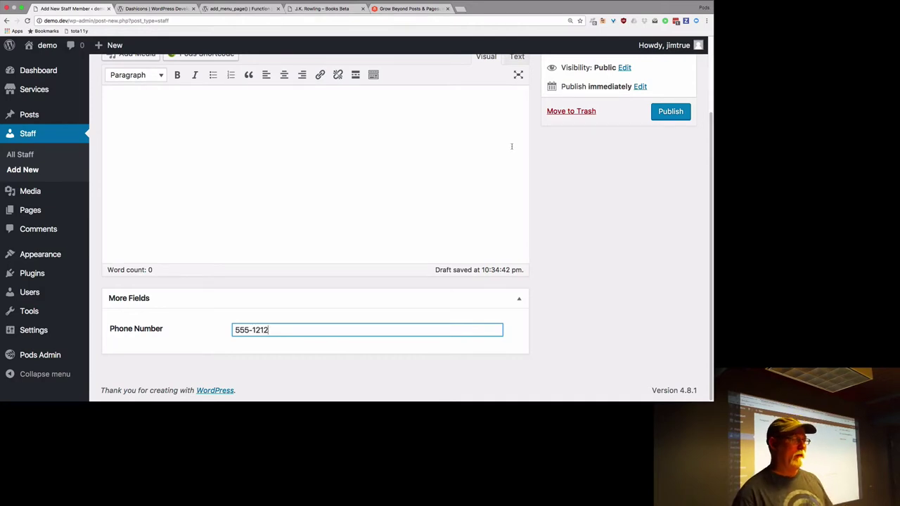
pyautogui.click(665, 114)
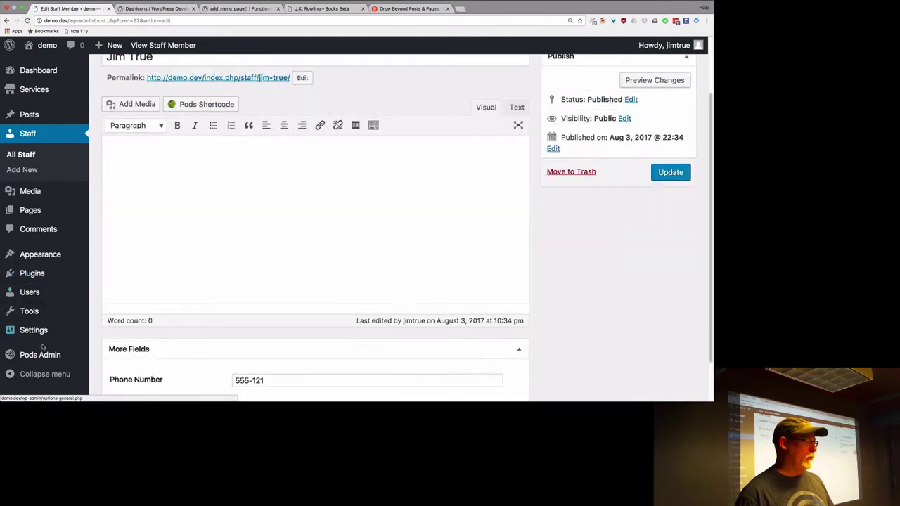
# Step: Enable Featured Image support in the staff pod's advanced options and save the pod
pyautogui.moveTo(44, 354)
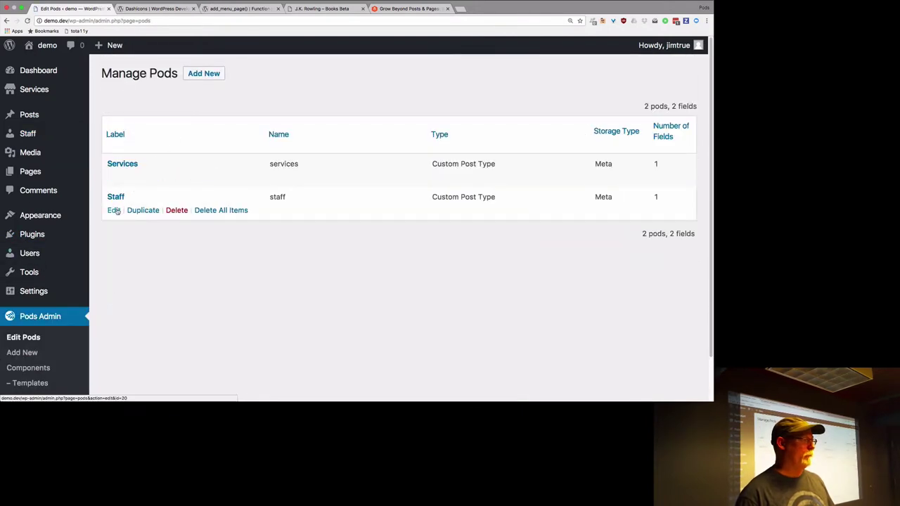
pyautogui.click(115, 211)
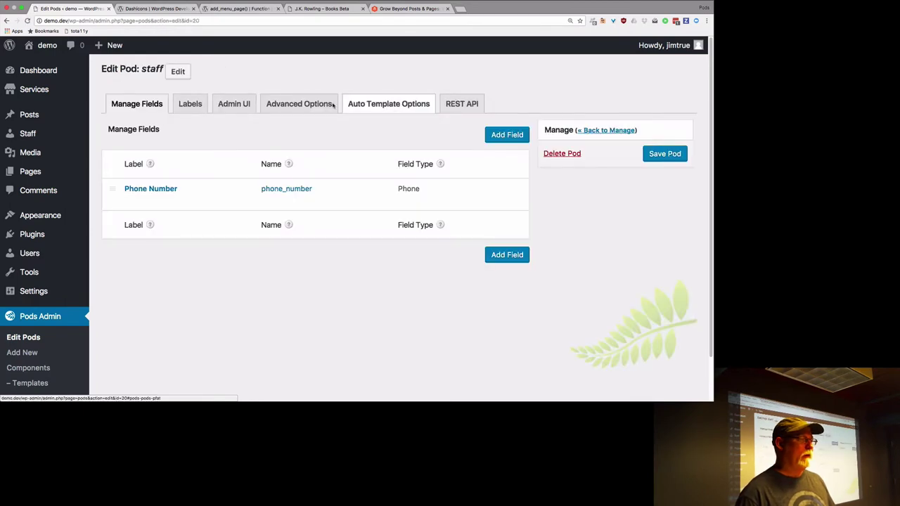
pyautogui.click(317, 106)
pyautogui.scroll(-10, 355, 134)
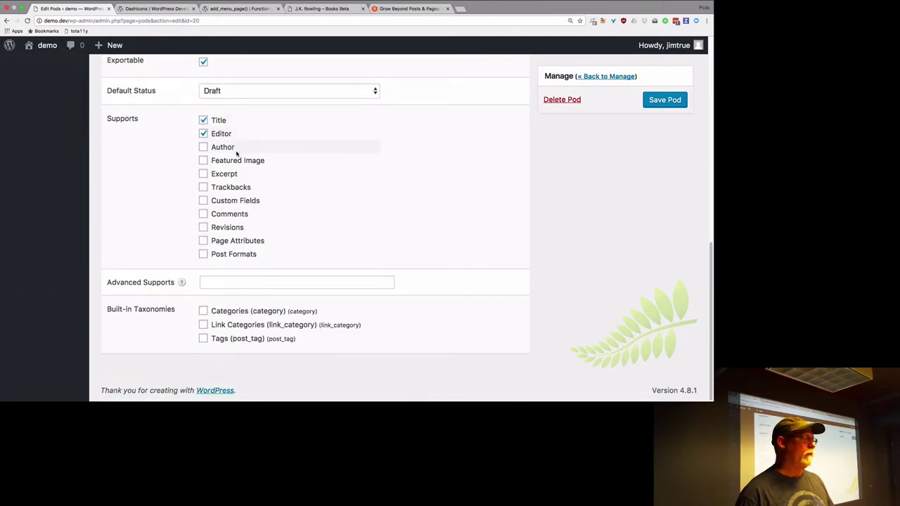
pyautogui.click(228, 162)
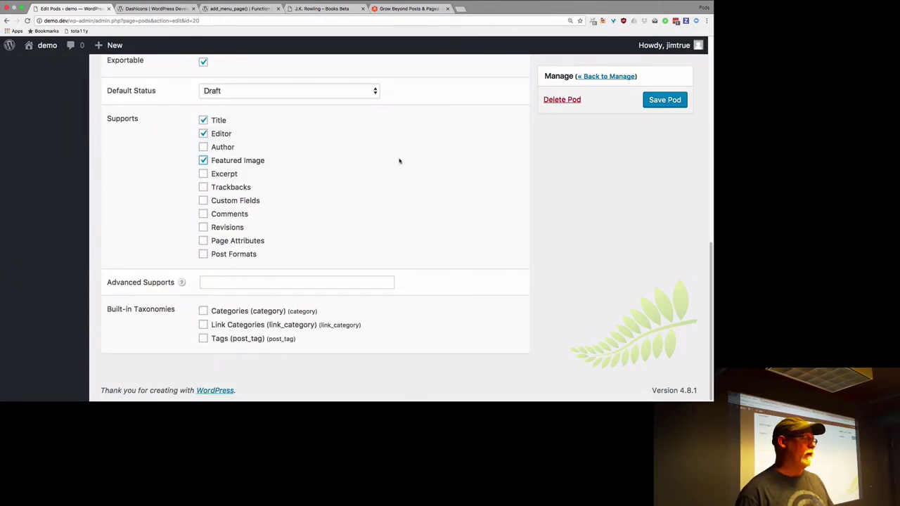
pyautogui.click(656, 105)
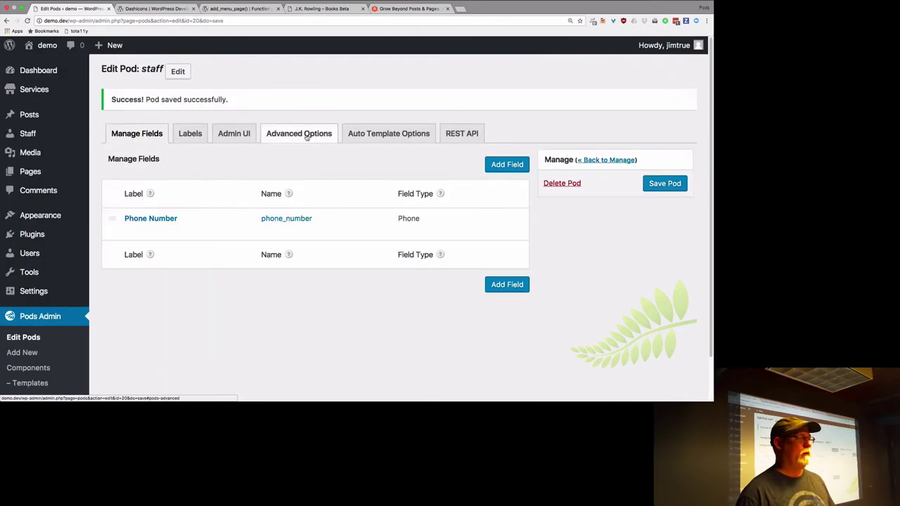
# Step: Turn on Enable Archive Page for the staff pod and save it again
pyautogui.click(302, 134)
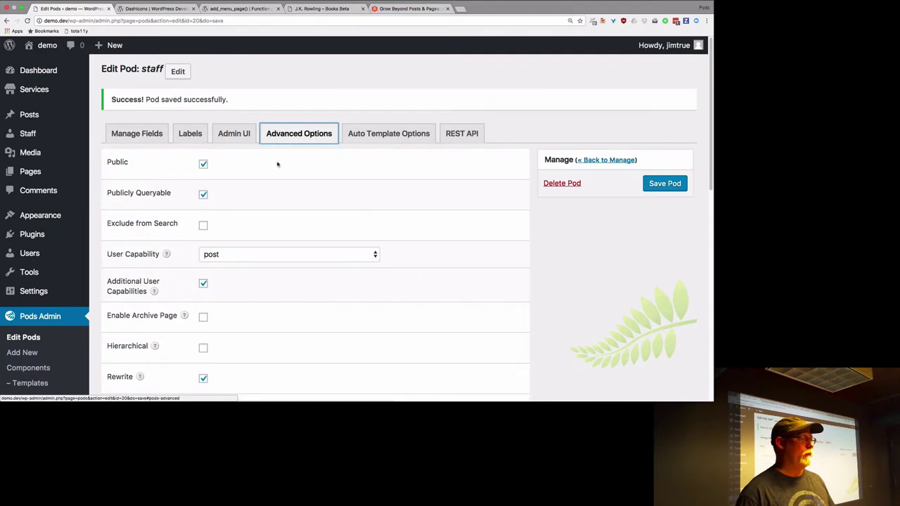
pyautogui.click(204, 317)
pyautogui.click(665, 184)
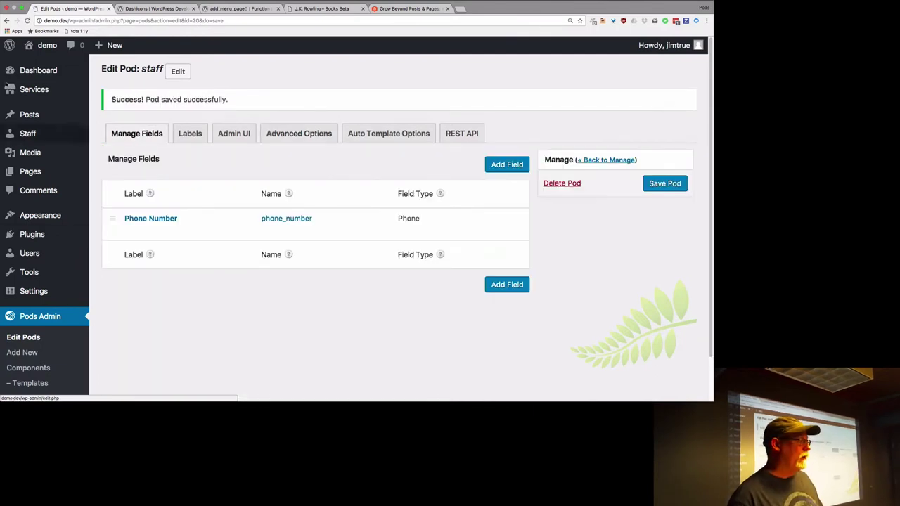
pyautogui.moveTo(43, 174)
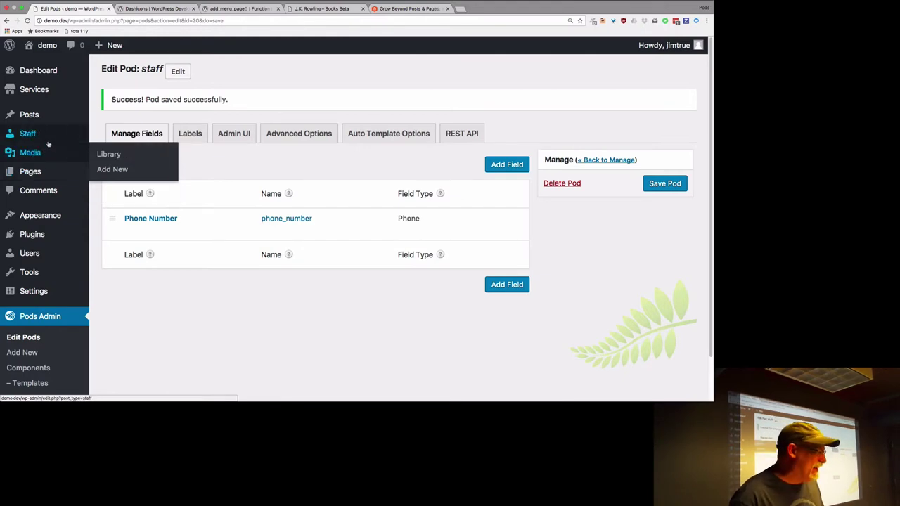
pyautogui.moveTo(47, 139)
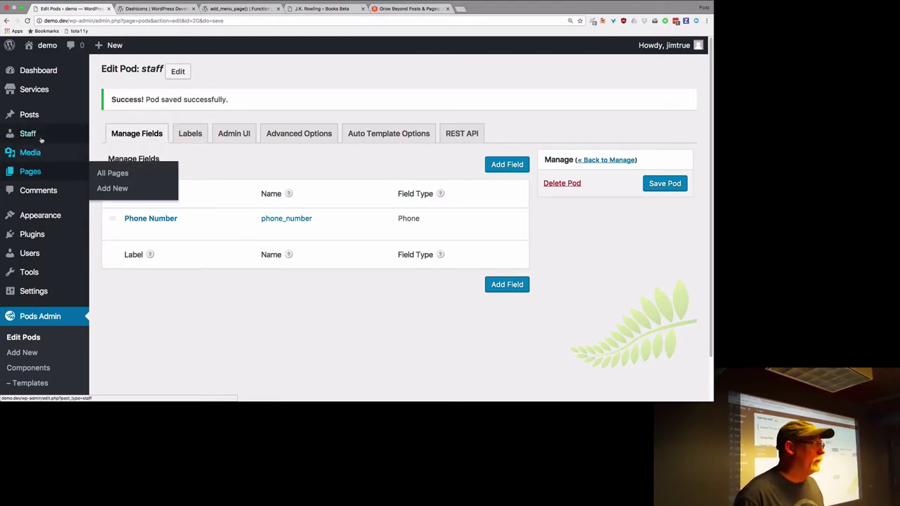
# Step: Publish a second Staff entry with another member's name and phone number, then view it on the site
pyautogui.click(111, 136)
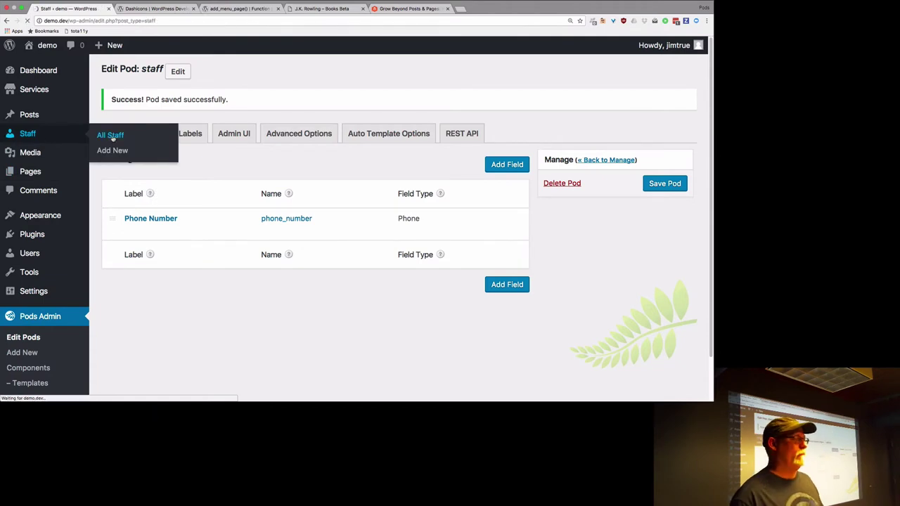
pyautogui.click(133, 166)
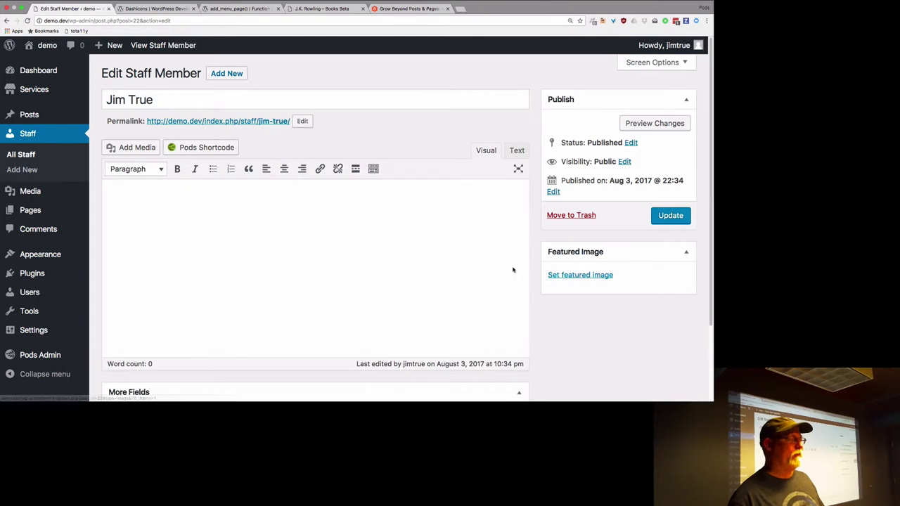
pyautogui.click(33, 170)
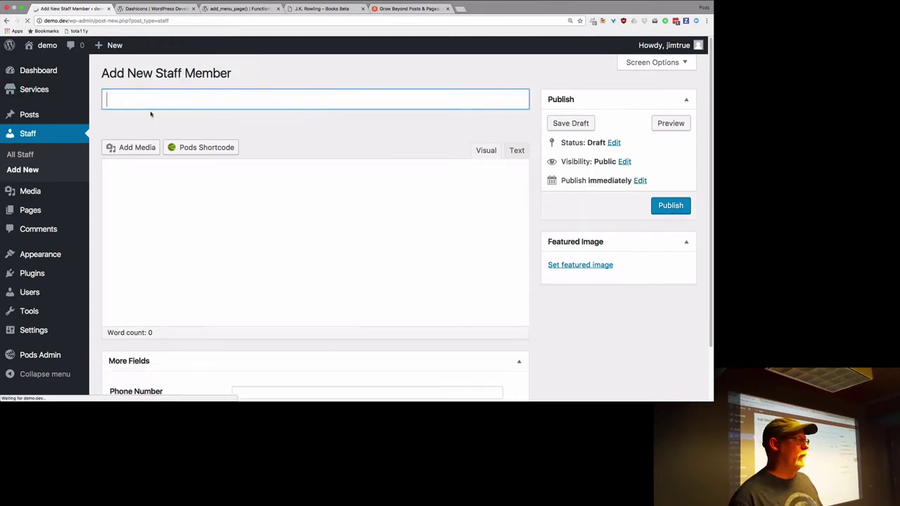
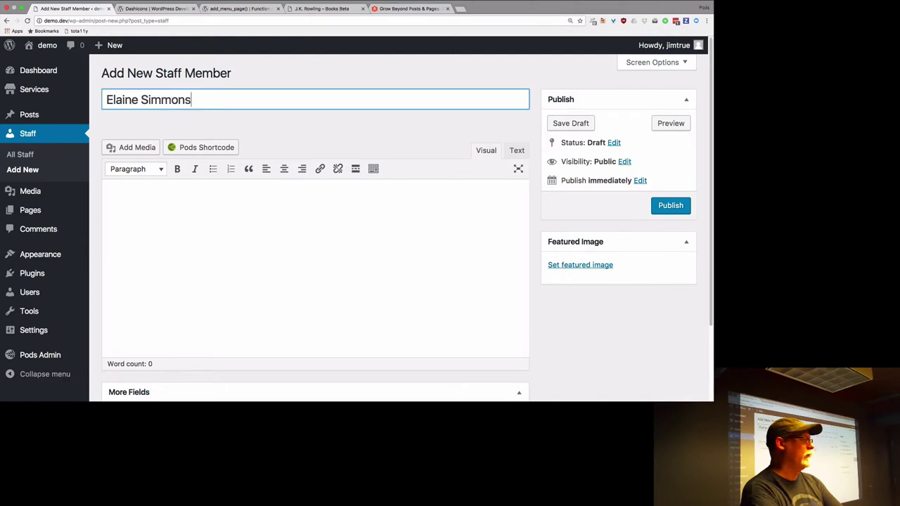
pyautogui.scroll(-3, 257, 204)
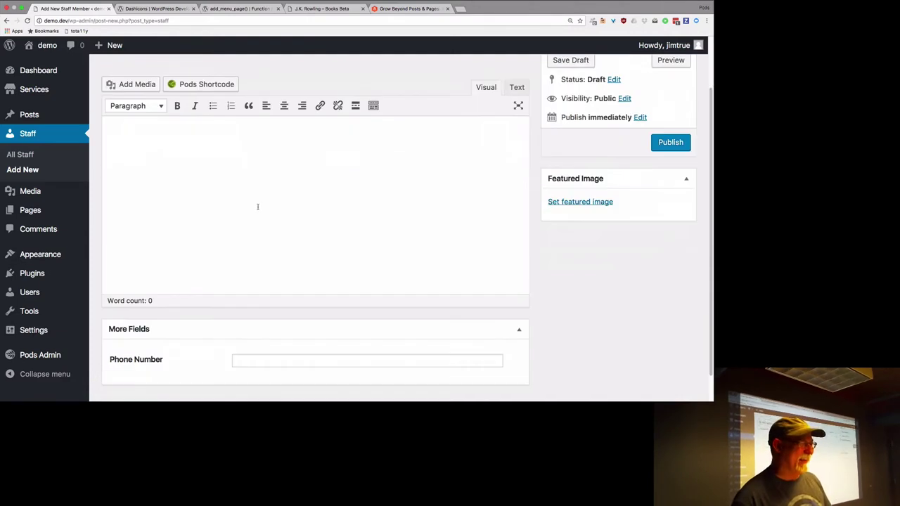
pyautogui.click(277, 333)
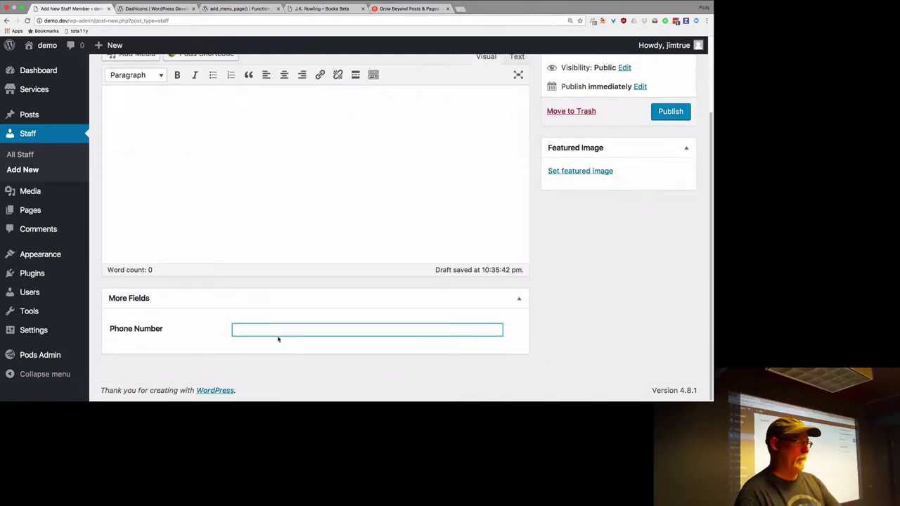
pyautogui.write('555-1313')
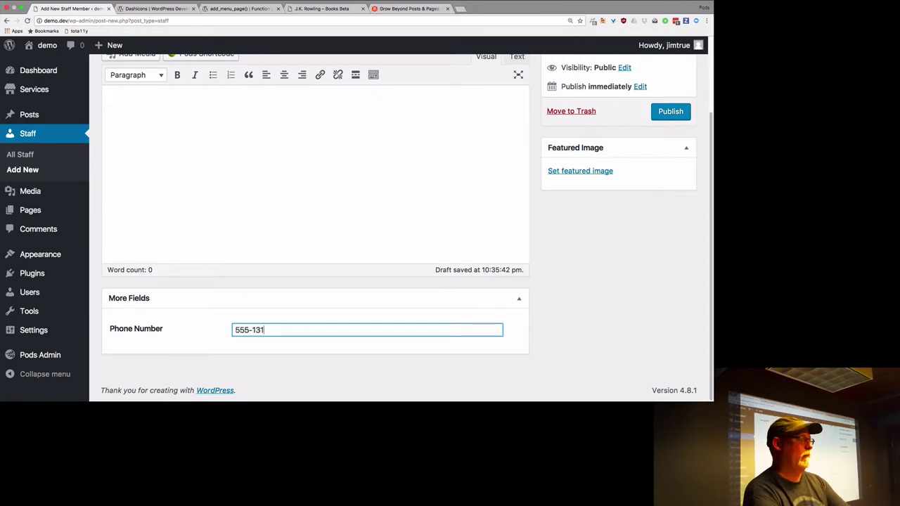
pyautogui.click(670, 114)
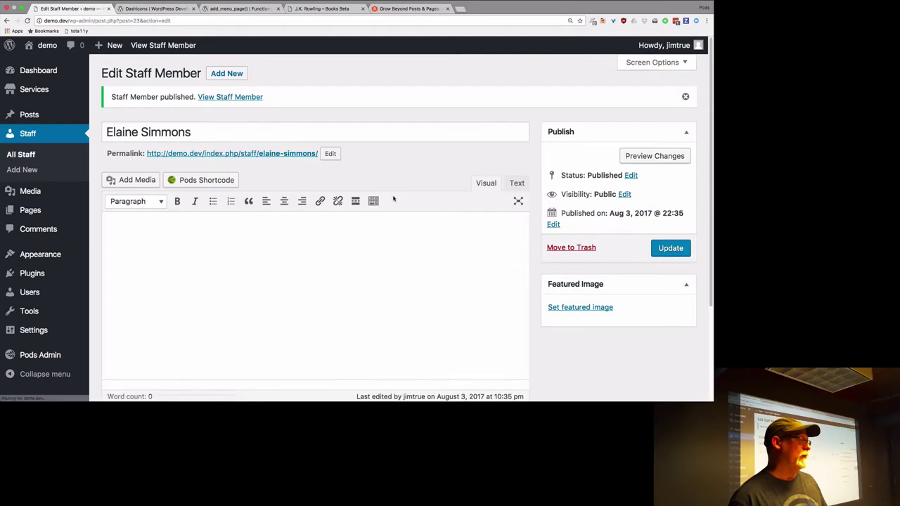
pyautogui.click(169, 45)
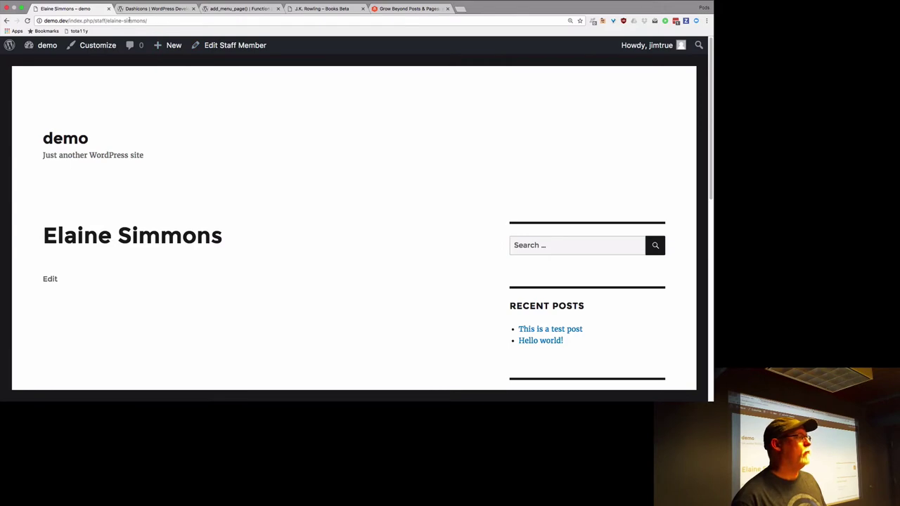
# Step: Change the address to demo.dev/index.php/staff/ to load the archive listing both staff members
pyautogui.moveTo(104, 20); pyautogui.dragTo(204, 22)
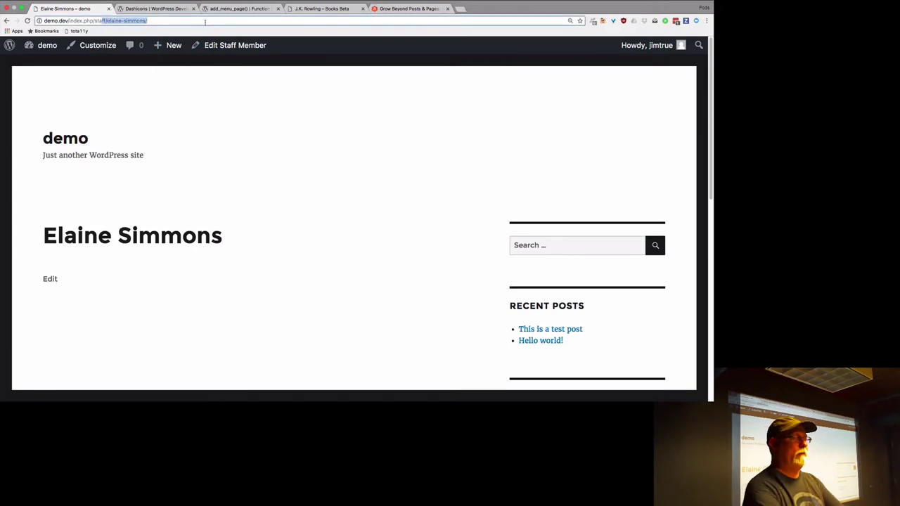
pyautogui.press('BackSpace')
pyautogui.write('f')
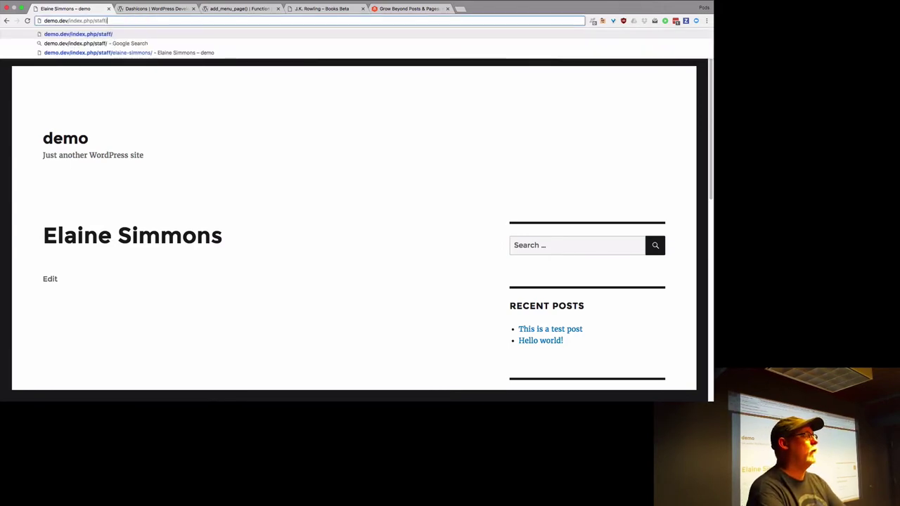
pyautogui.press('Return')
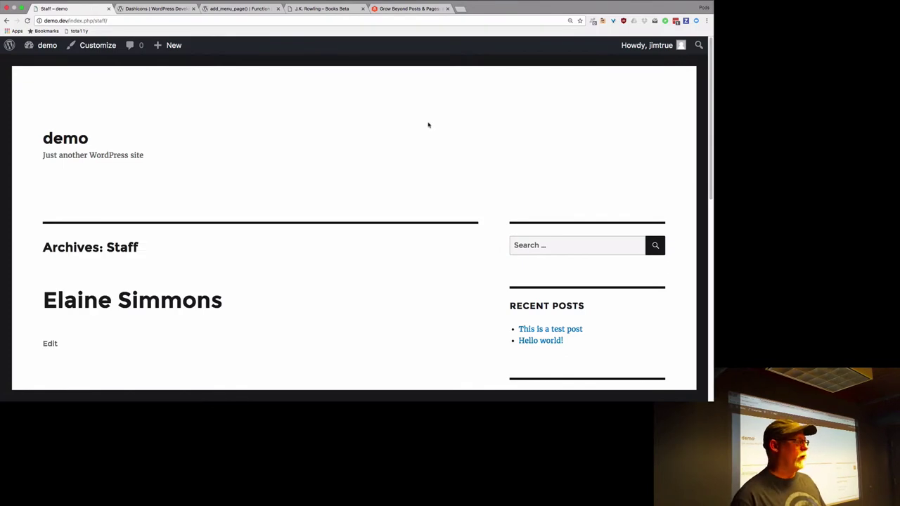
pyautogui.scroll(-5, 427, 134)
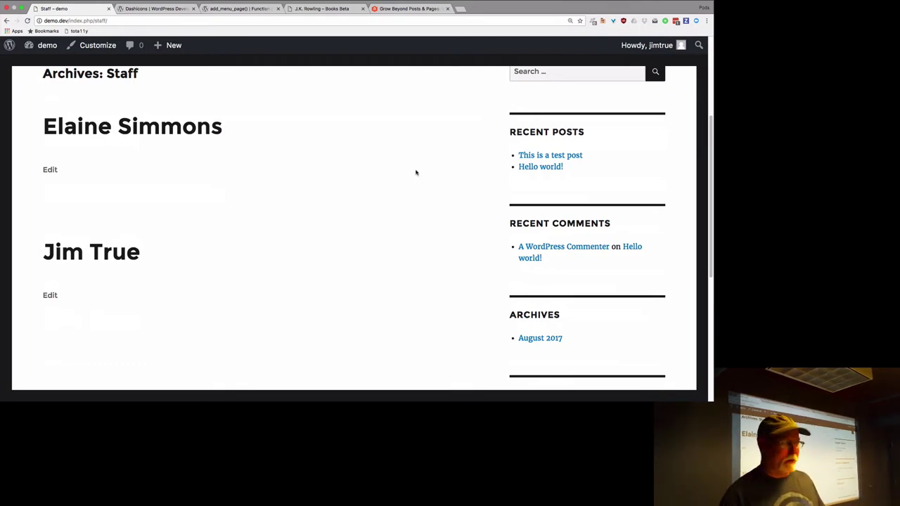
pyautogui.scroll(4, 410, 194)
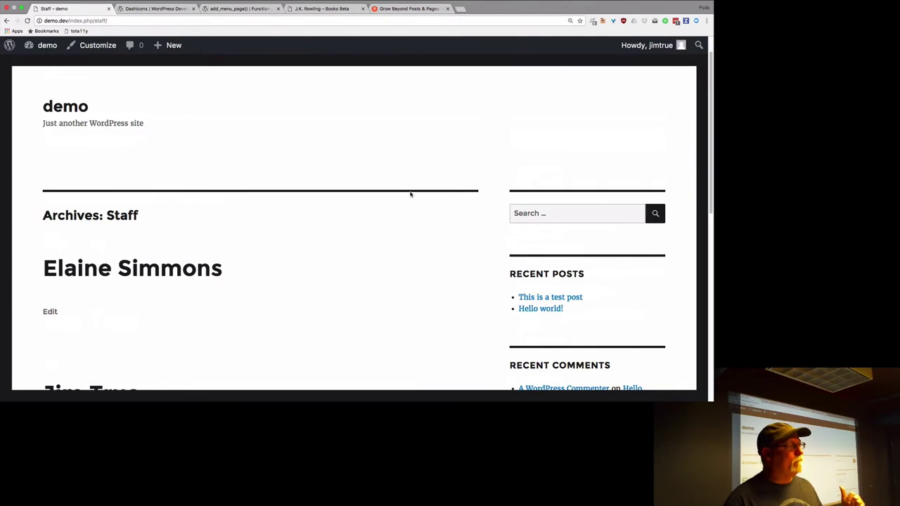
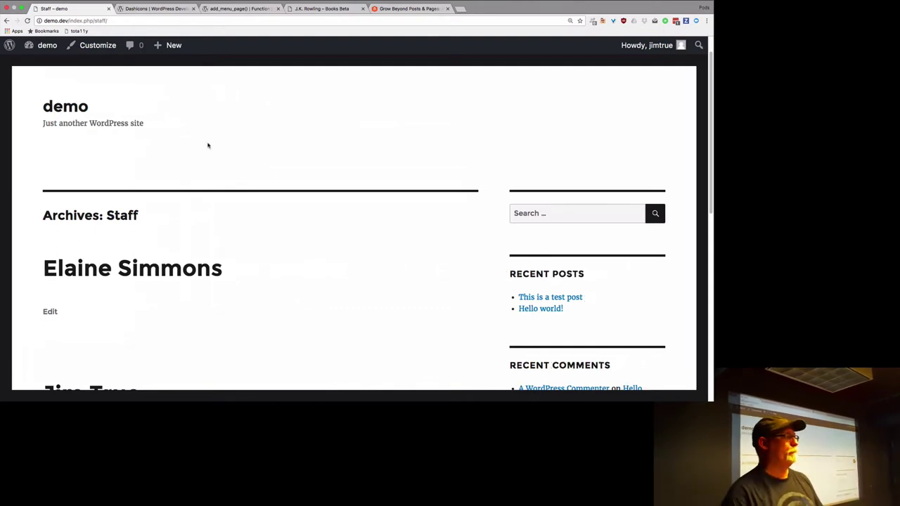
# Step: From the Dashboard, go to Pods Admin > Edit Pods and open the Services pod for editing
pyautogui.moveTo(47, 45)
pyautogui.click(46, 64)
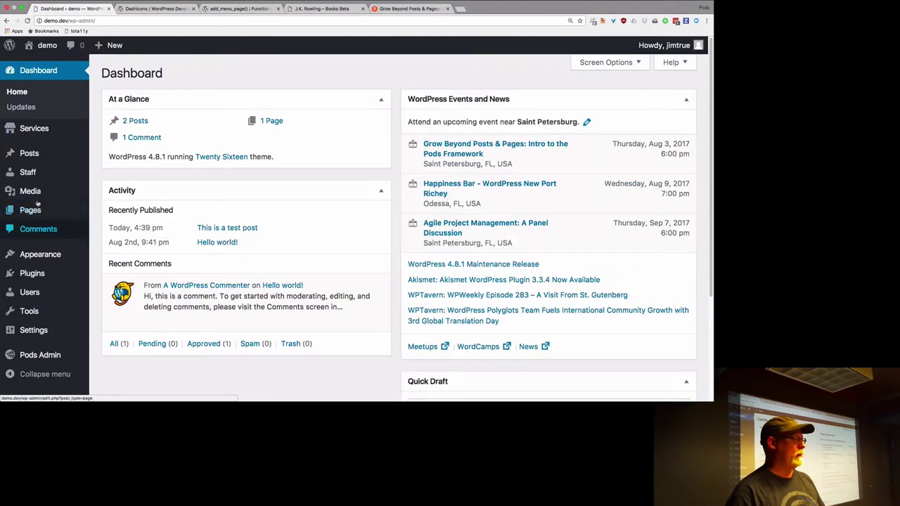
pyautogui.moveTo(32, 132)
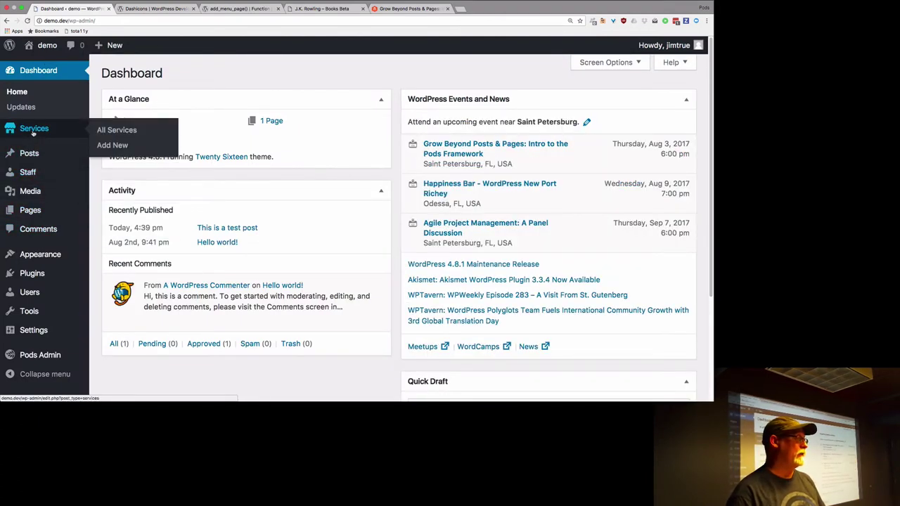
pyautogui.moveTo(50, 354)
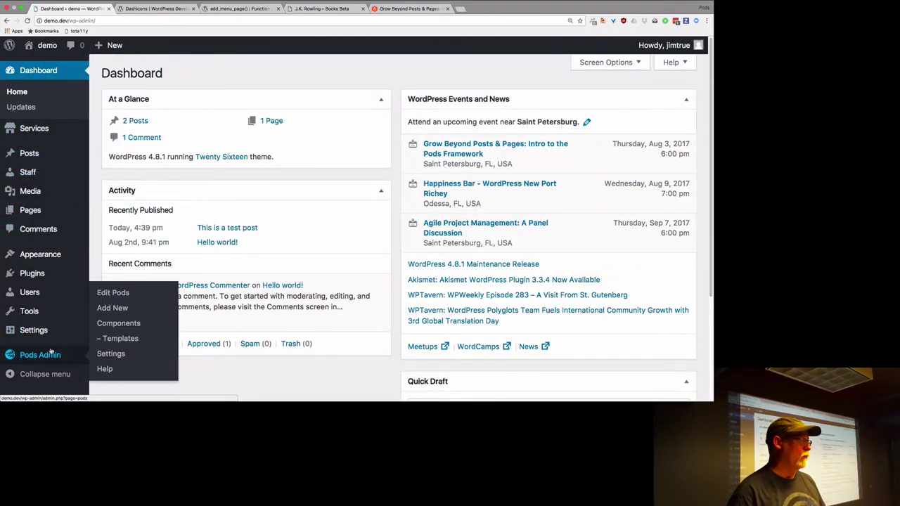
pyautogui.click(118, 294)
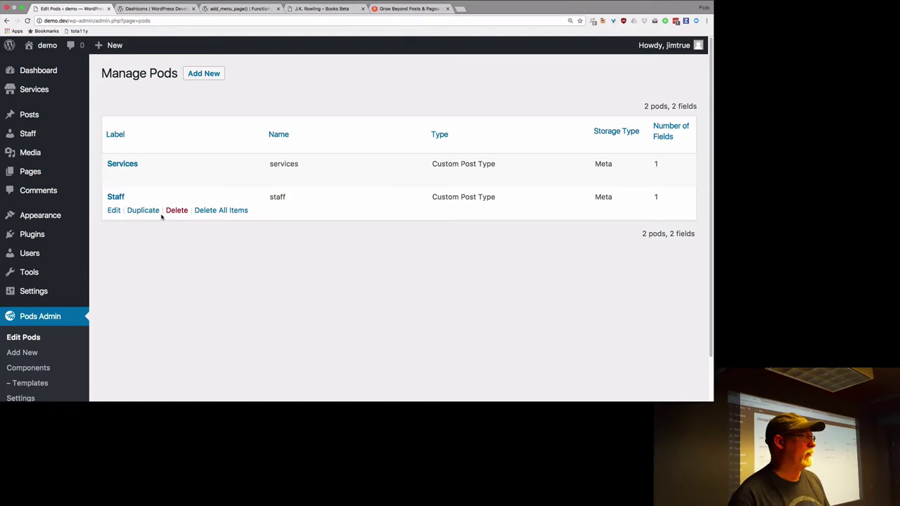
pyautogui.click(117, 182)
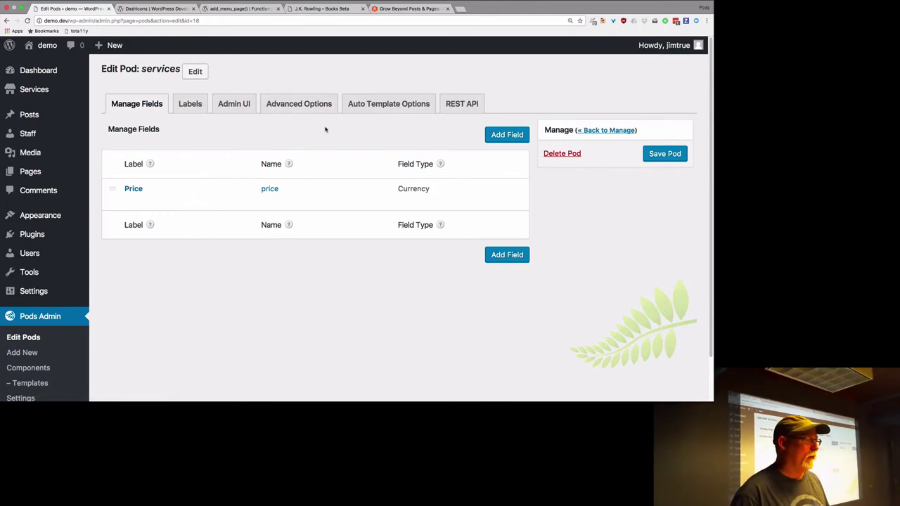
# Step: Add a new field to the Services pod and enter the label 'Related Staff Members'
pyautogui.click(493, 137)
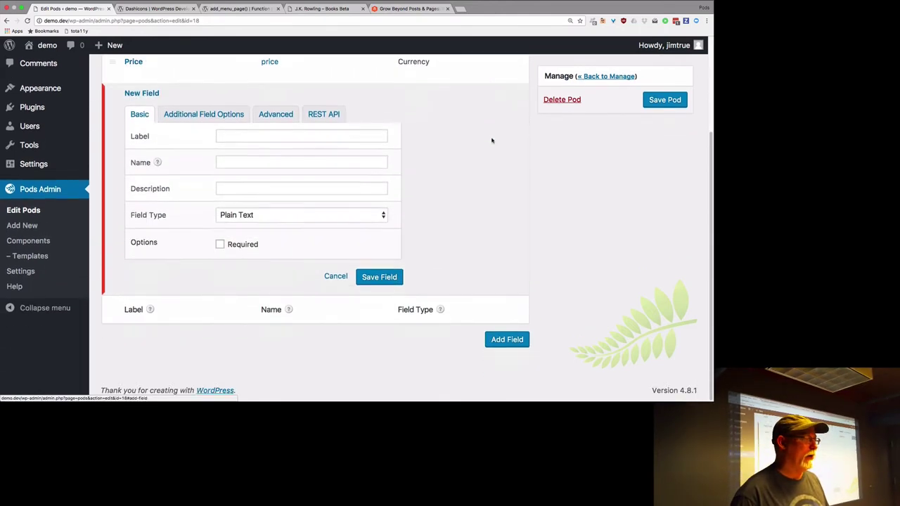
pyautogui.click(247, 132)
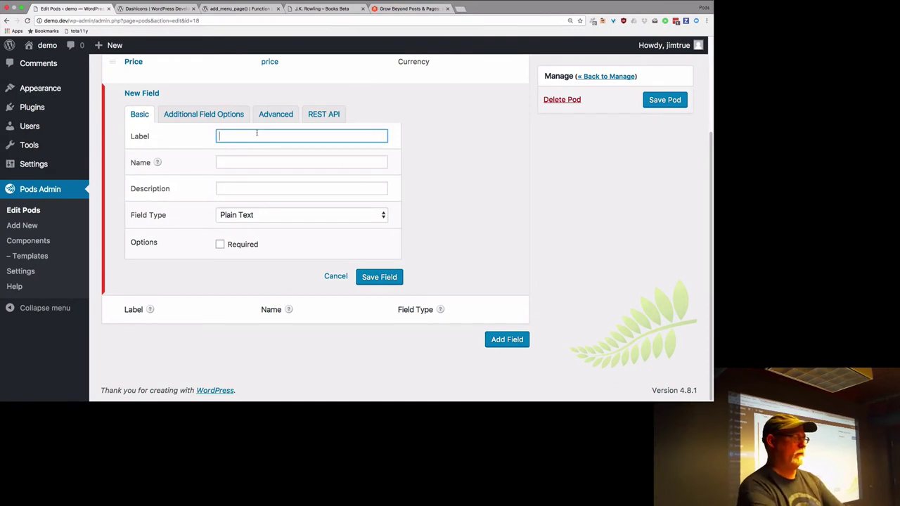
pyautogui.write('Related St')
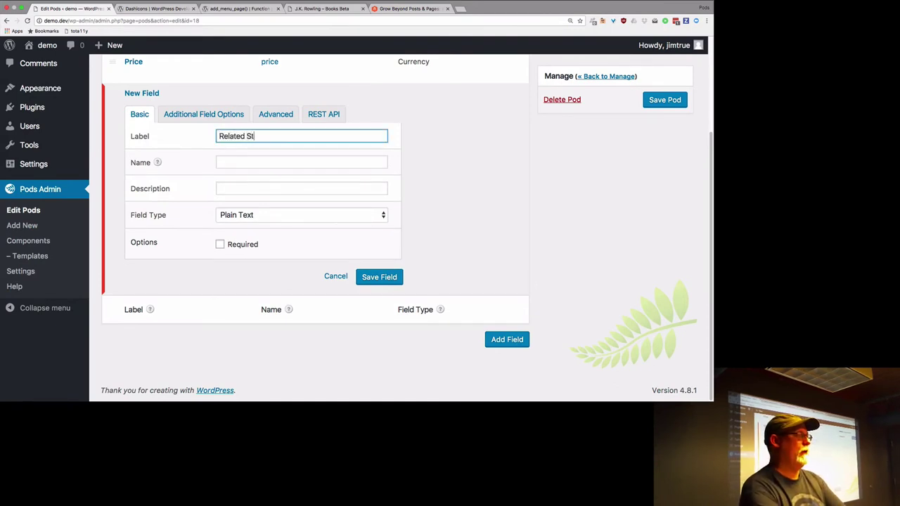
pyautogui.write('aff Members')
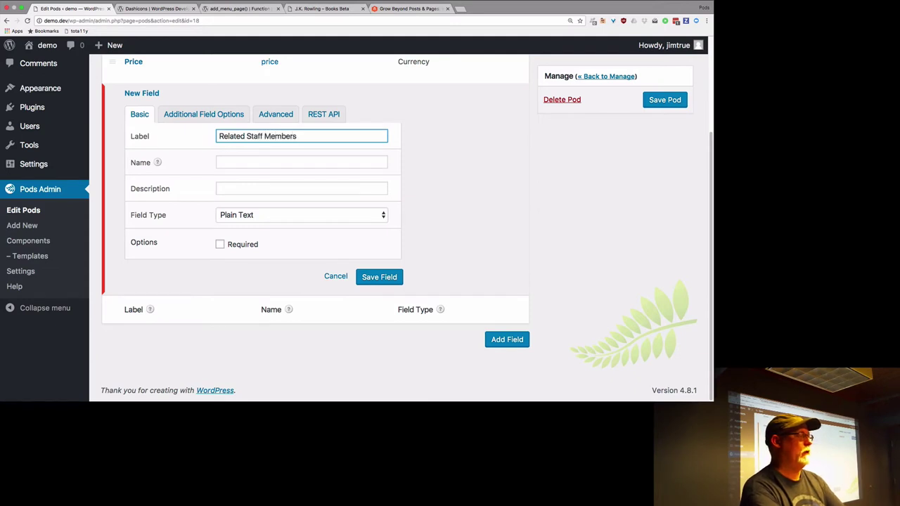
# Step: Trim the label to Related Staff and the name to related_staff, then bring up the field types
pyautogui.press('Tab')
pyautogui.press('Tab')
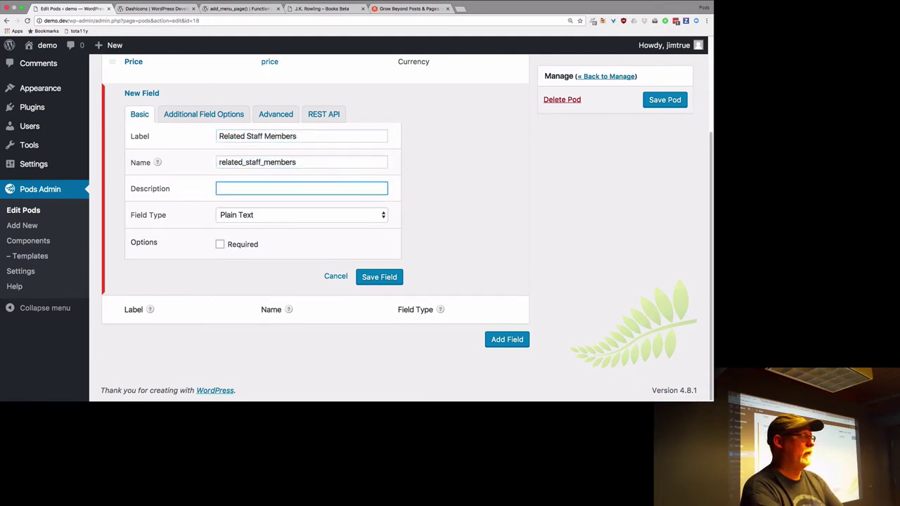
pyautogui.hotkey('shift', 'Tab')
pyautogui.press('Right')
pyautogui.press('BackSpace')
pyautogui.press('BackSpace')
pyautogui.press('BackSpace')
pyautogui.press('BackSpace')
pyautogui.press('BackSpace')
pyautogui.press('BackSpace')
pyautogui.press('BackSpace')
pyautogui.press('BackSpace')
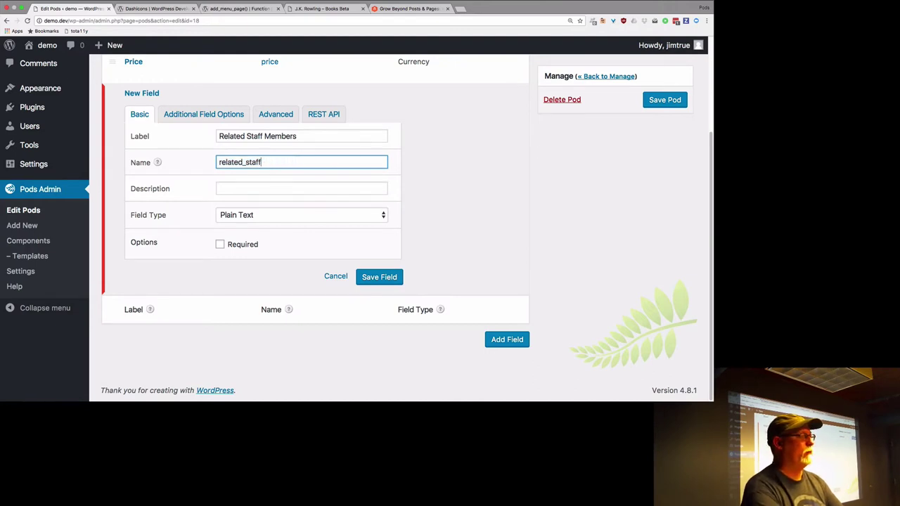
pyautogui.hotkey('shift', 'Tab')
pyautogui.press('Right')
pyautogui.press('BackSpace')
pyautogui.press('BackSpace')
pyautogui.press('BackSpace')
pyautogui.press('BackSpace')
pyautogui.press('BackSpace')
pyautogui.press('BackSpace')
pyautogui.press('BackSpace')
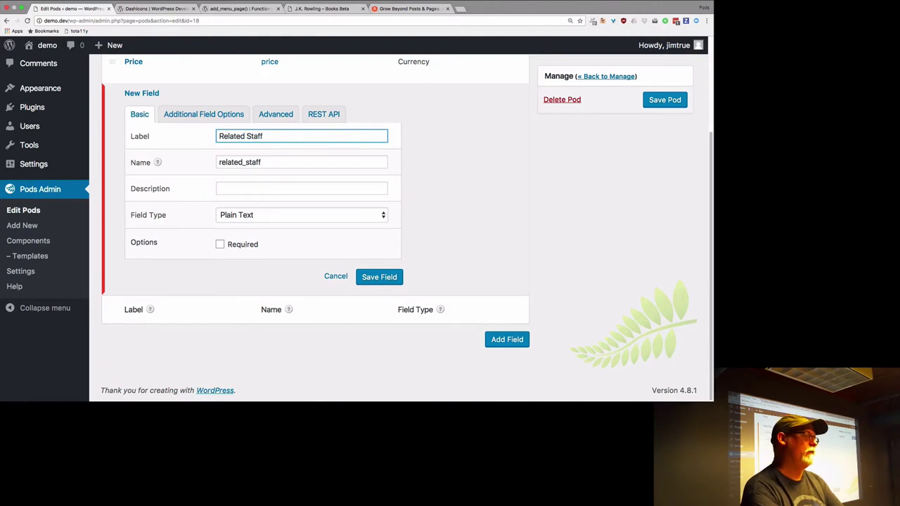
pyautogui.press('Tab')
pyautogui.press('Tab')
pyautogui.press('Tab')
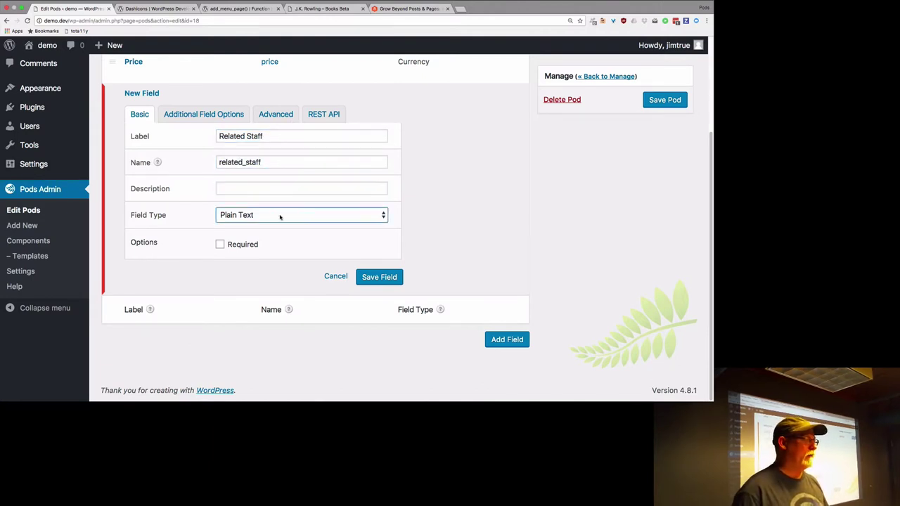
pyautogui.click(280, 217)
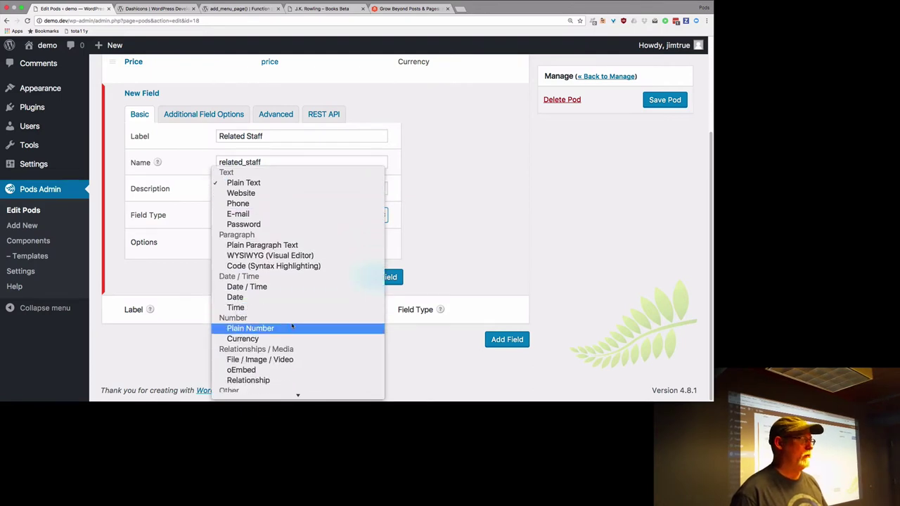
# Step: Set the field type to Relationship and relate it to Staff (staff)
pyautogui.click(282, 362)
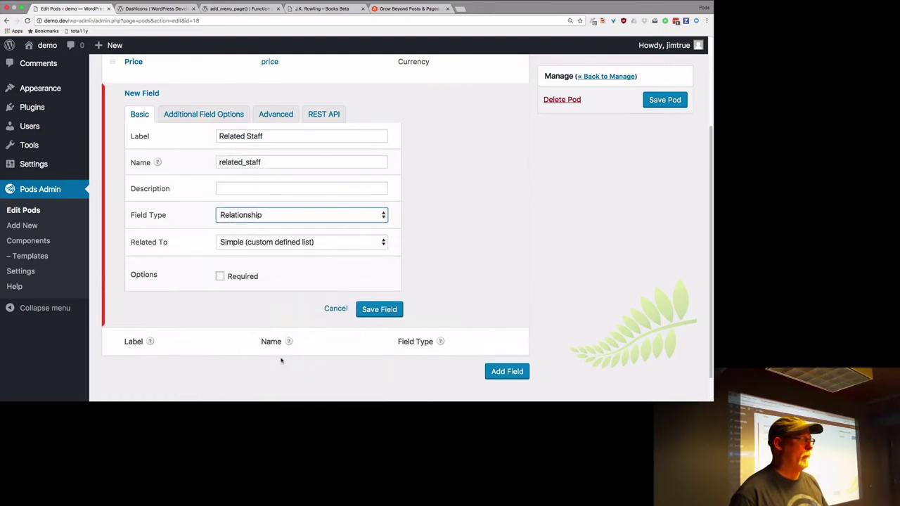
pyautogui.click(277, 244)
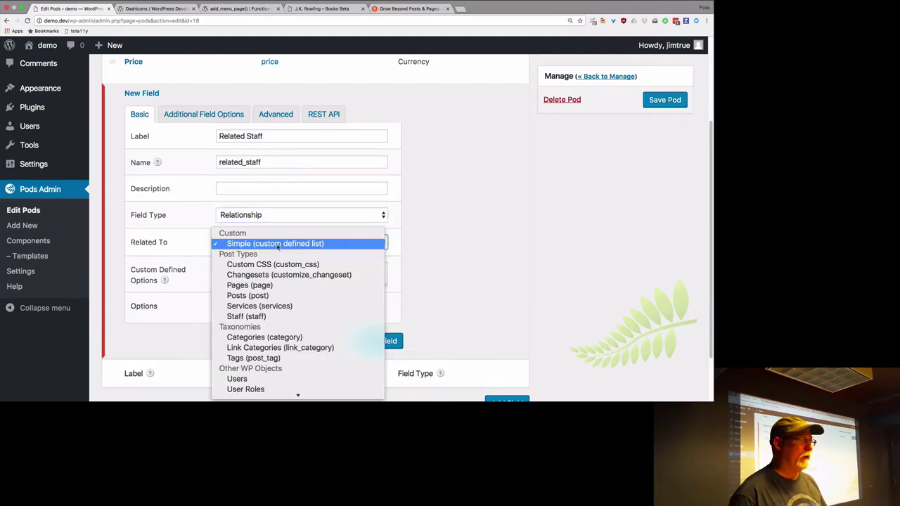
pyautogui.scroll(-2, 277, 244)
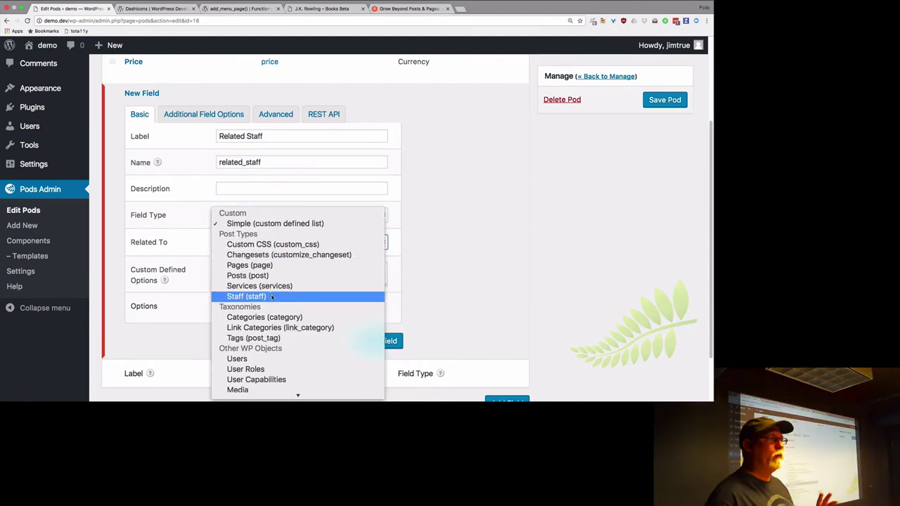
pyautogui.write('cal')
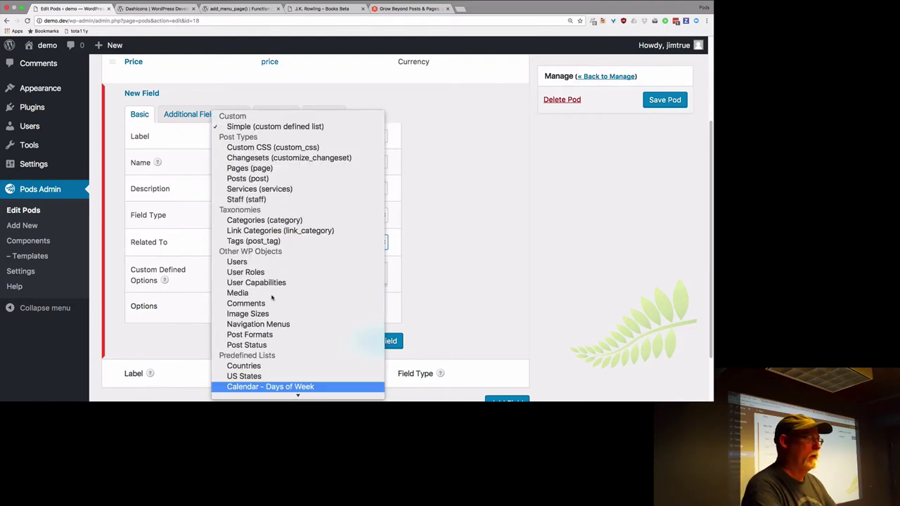
pyautogui.press('Escape')
pyautogui.press('super+plus')
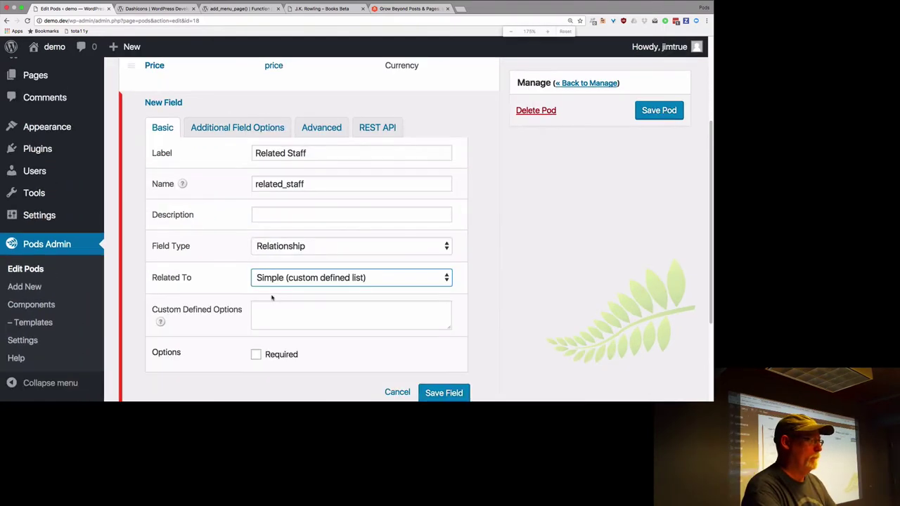
pyautogui.press('super+plus')
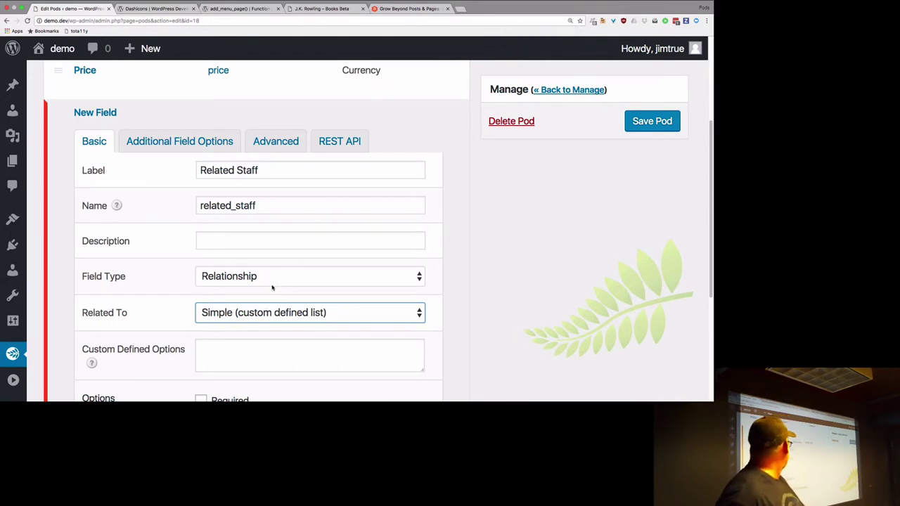
pyautogui.scroll(-1, 476, 275)
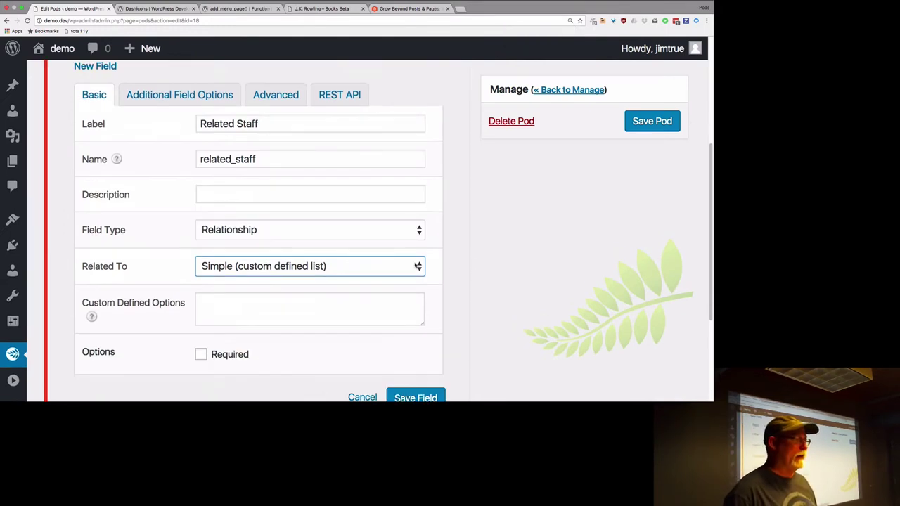
pyautogui.click(366, 266)
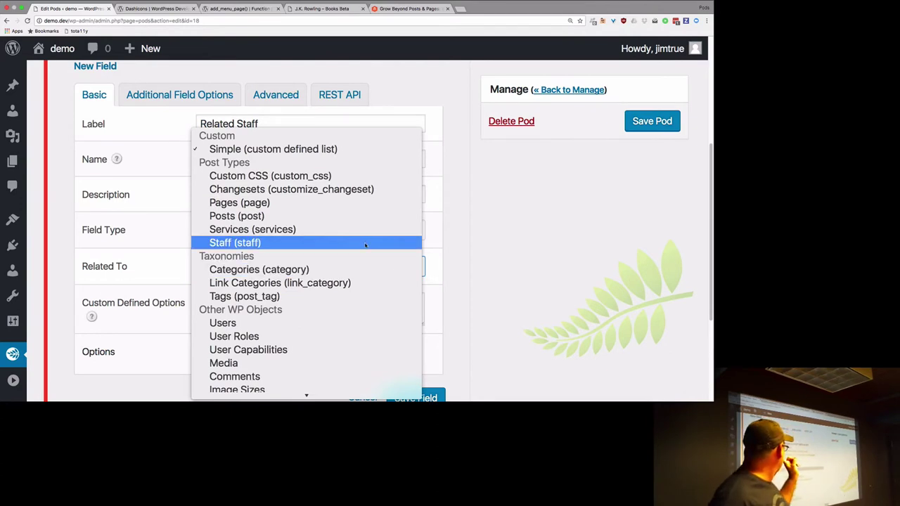
pyautogui.click(367, 247)
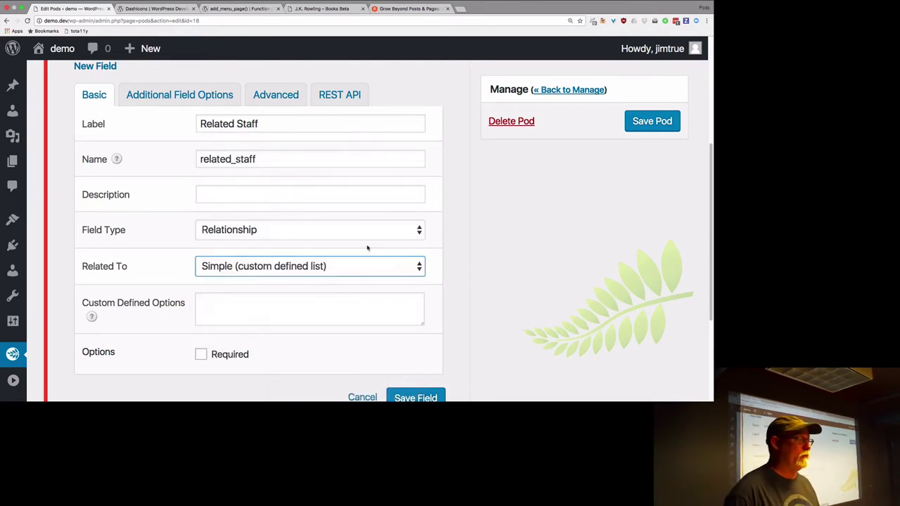
# Step: In Additional Field Options, set Related Staff to Multiple Select with List view format
pyautogui.click(173, 93)
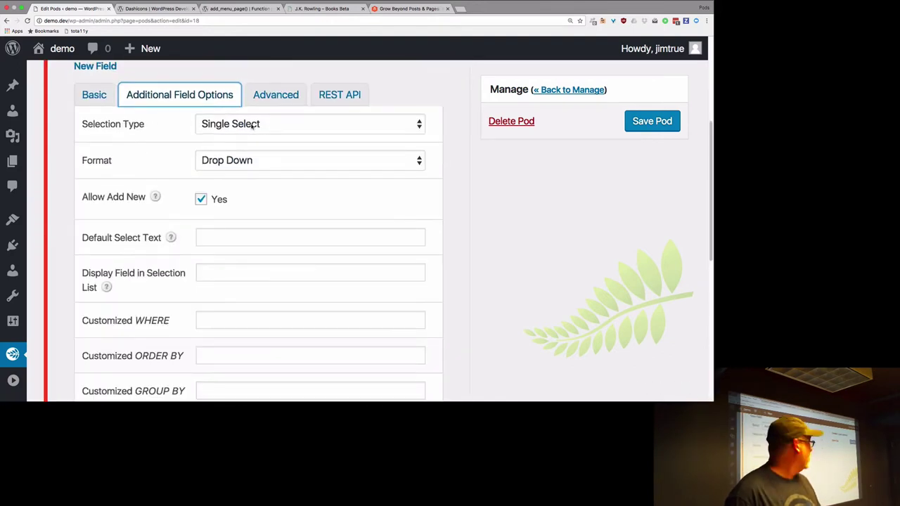
pyautogui.click(284, 127)
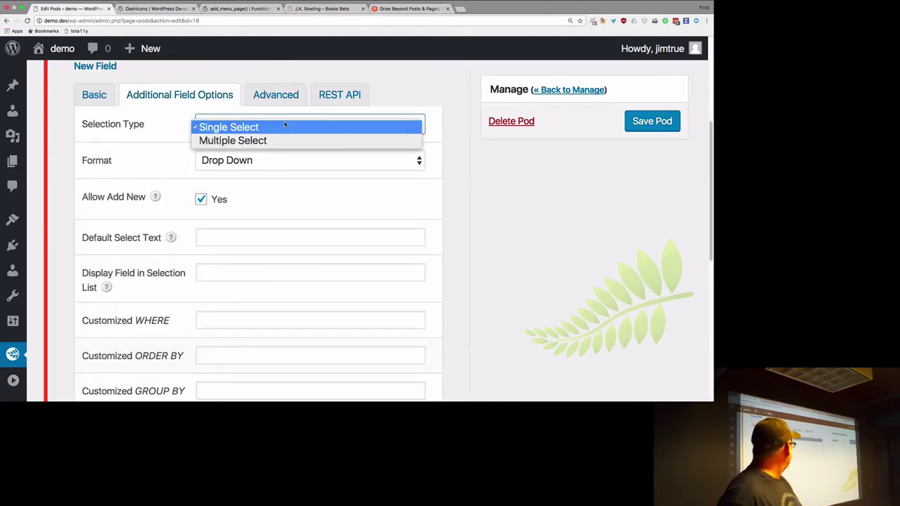
pyautogui.click(279, 141)
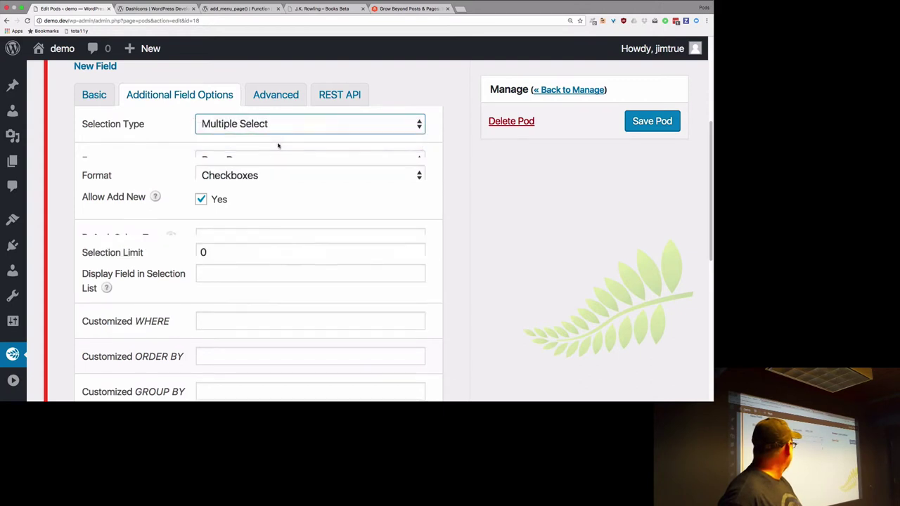
pyautogui.click(236, 162)
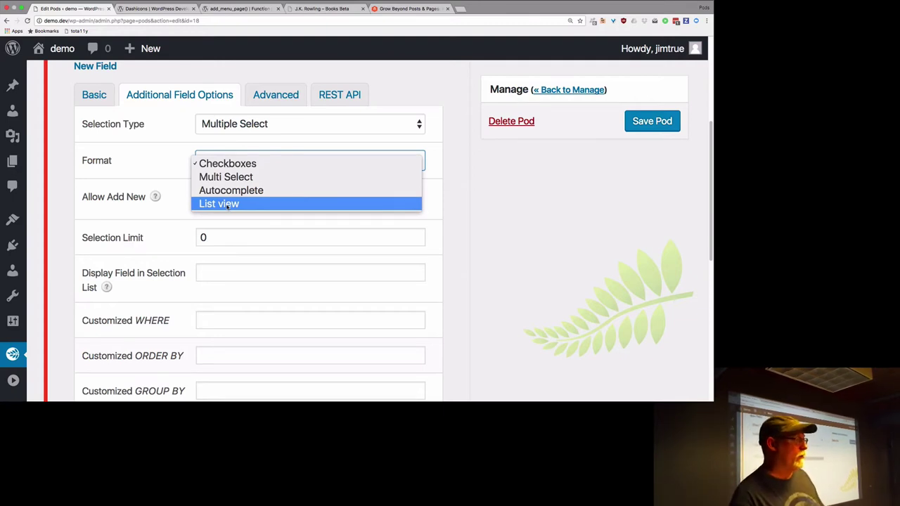
pyautogui.click(227, 203)
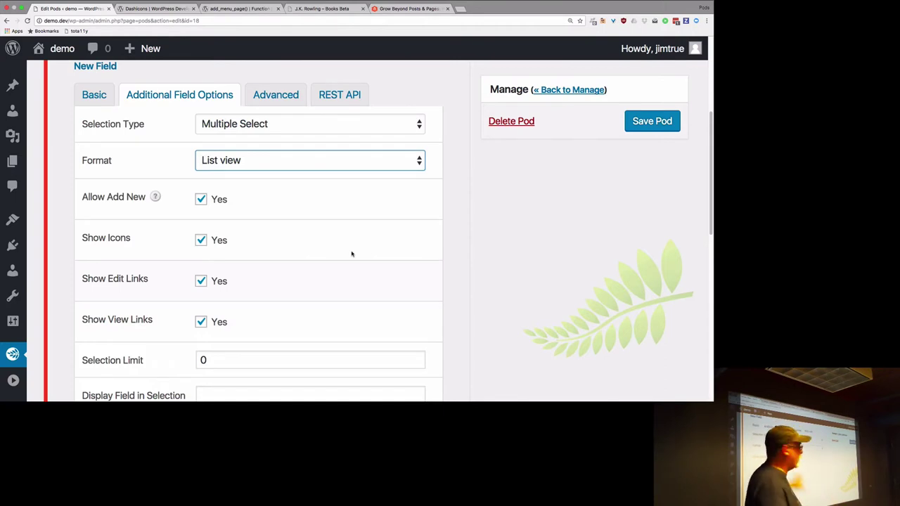
# Step: Save the Related Staff field and then save the services pod
pyautogui.click(634, 129)
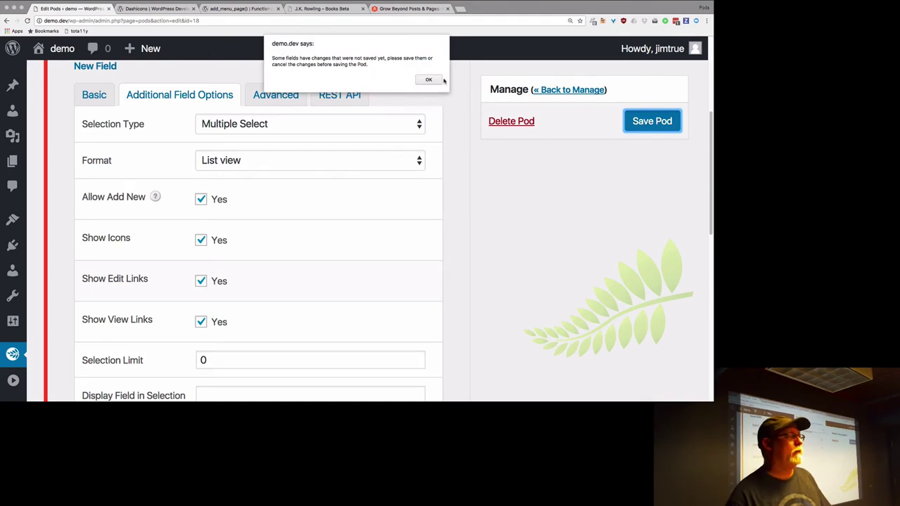
pyautogui.click(428, 80)
pyautogui.scroll(-10, 484, 211)
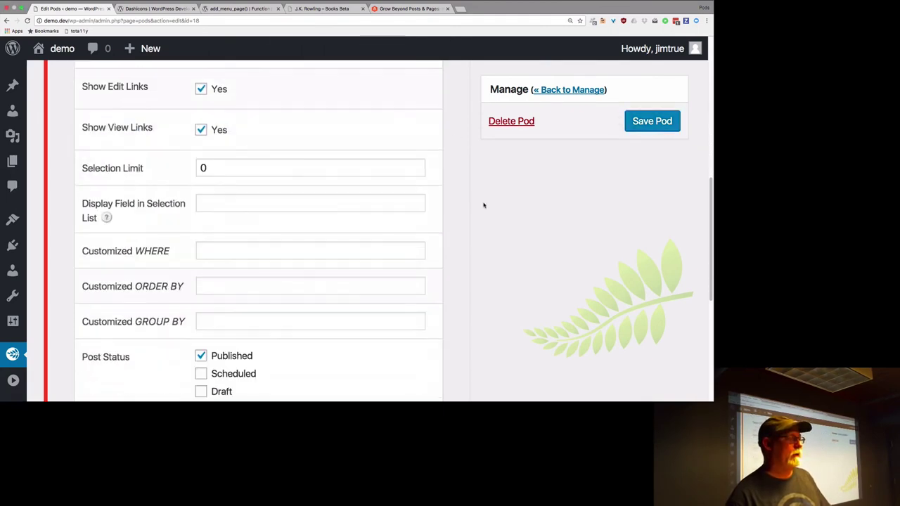
pyautogui.click(416, 296)
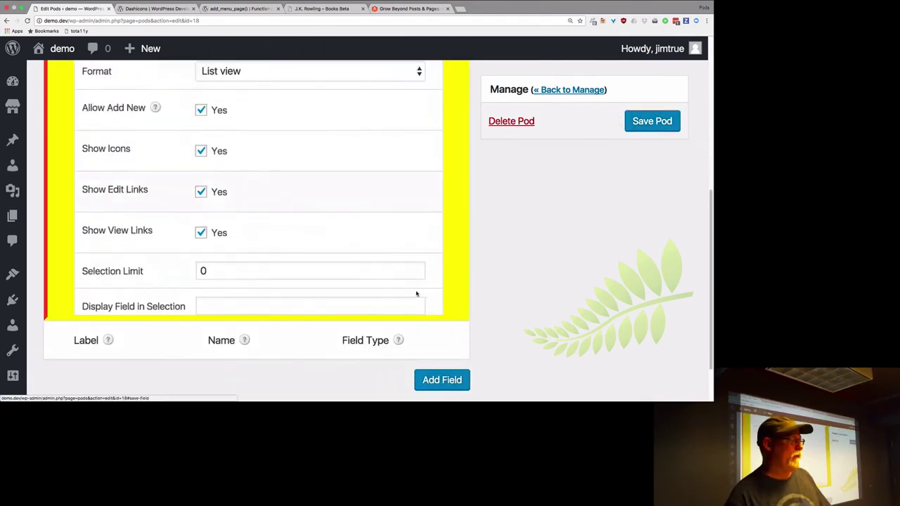
pyautogui.click(639, 195)
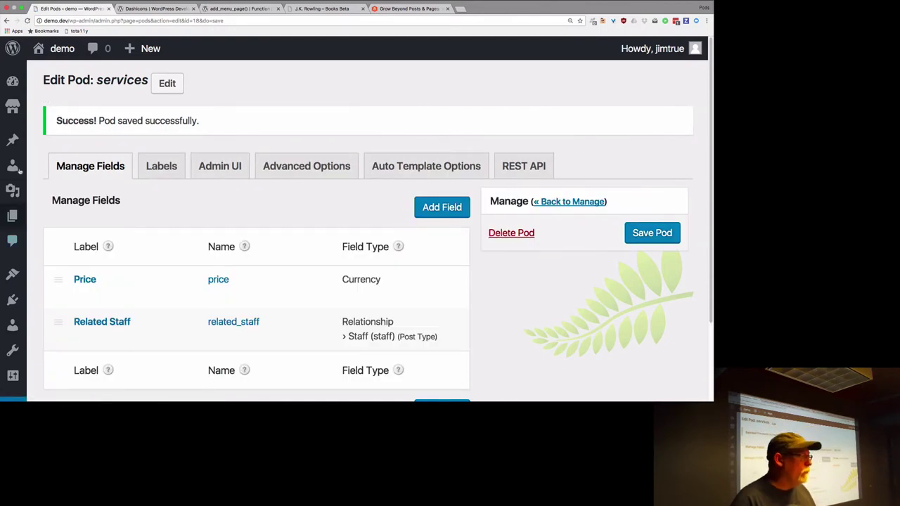
# Step: Zoom out, open the staff pod from Edit Pods, and add a new field
pyautogui.press('super+minus')
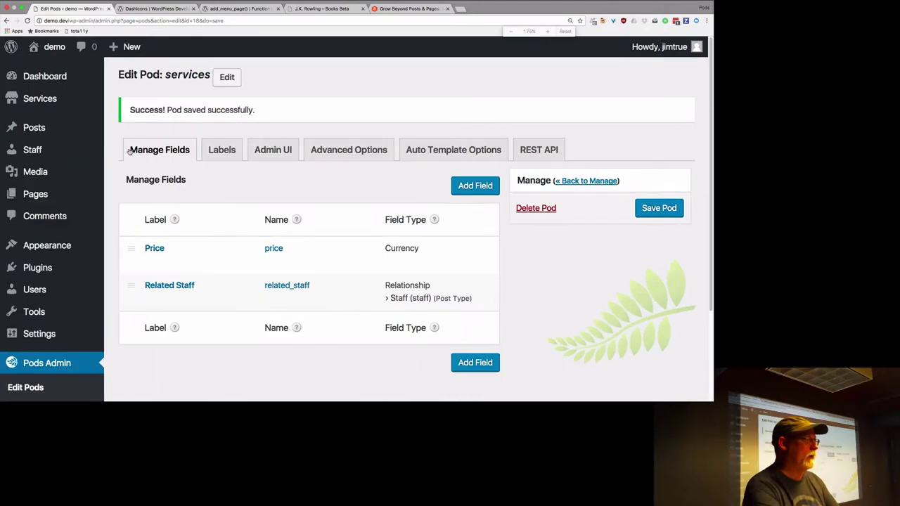
pyautogui.click(39, 388)
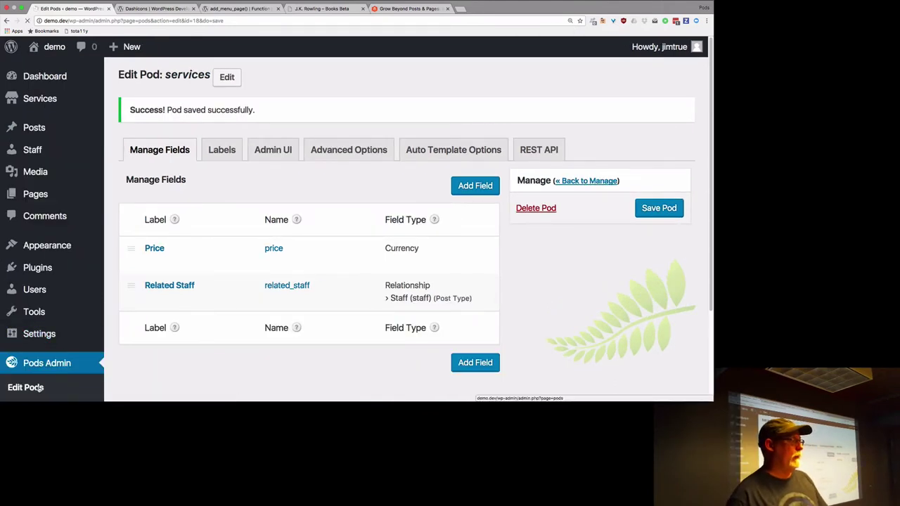
pyautogui.moveTo(131, 244)
pyautogui.click(131, 253)
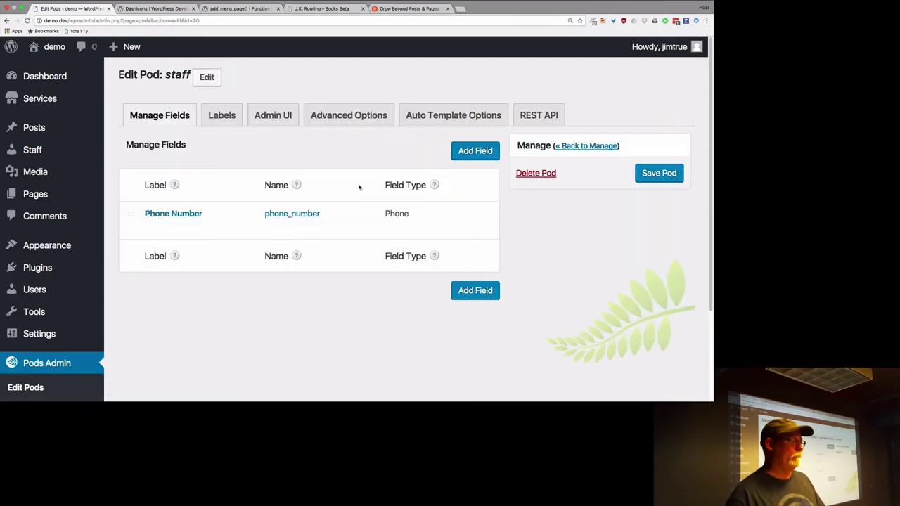
pyautogui.click(460, 152)
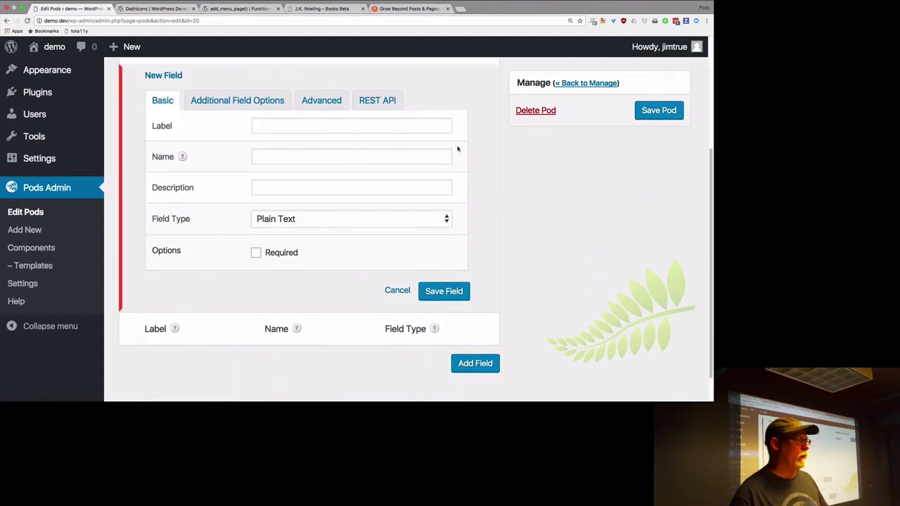
# Step: Make Services Performed a Relationship to Services, bi-directional with Related Staff
pyautogui.click(297, 121)
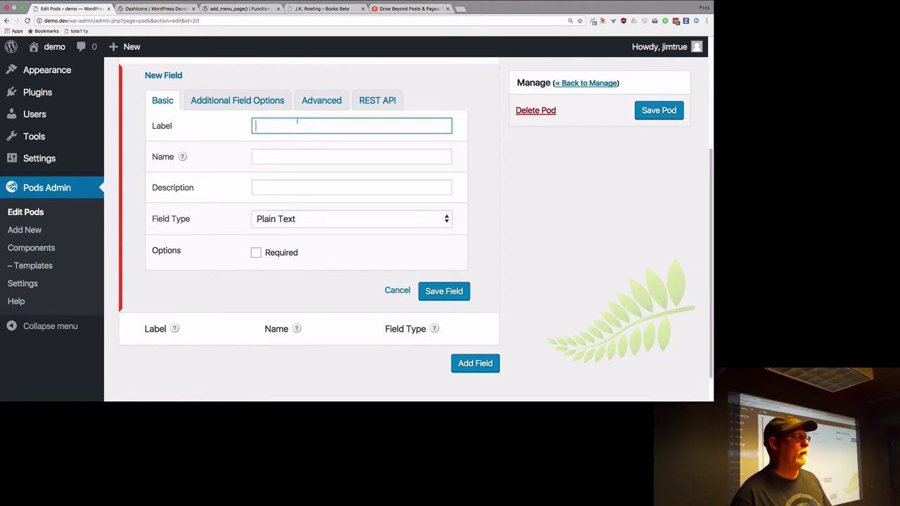
pyautogui.write('Se')
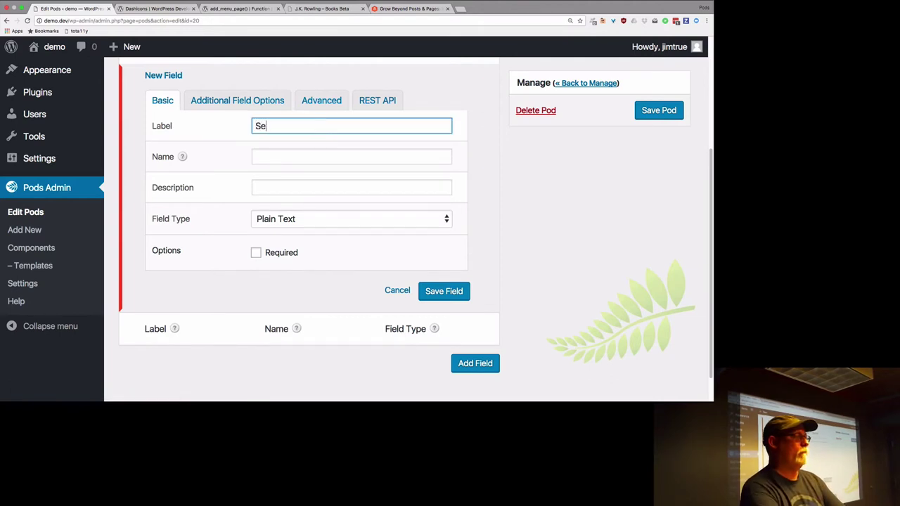
pyautogui.write('rvices Performed')
pyautogui.press('Tab')
pyautogui.press('Tab')
pyautogui.press('Tab')
pyautogui.press('r')
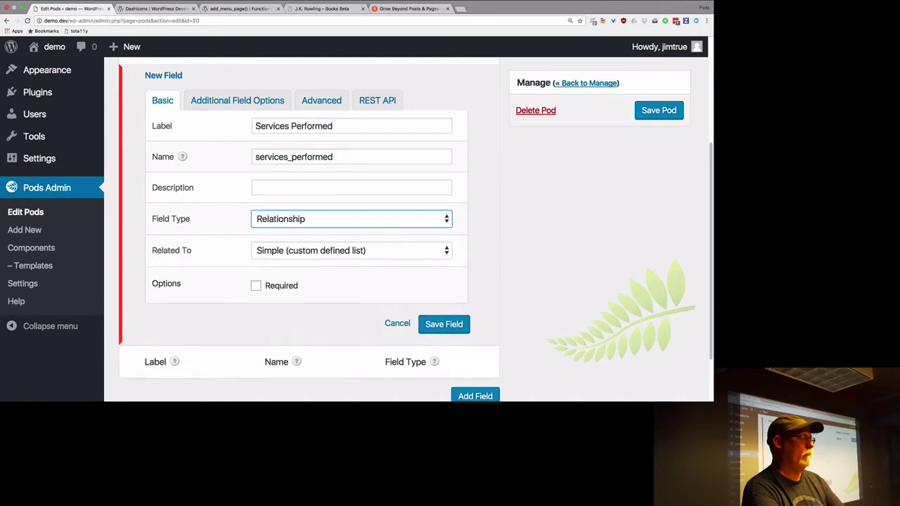
pyautogui.press('Tab')
pyautogui.press('s')
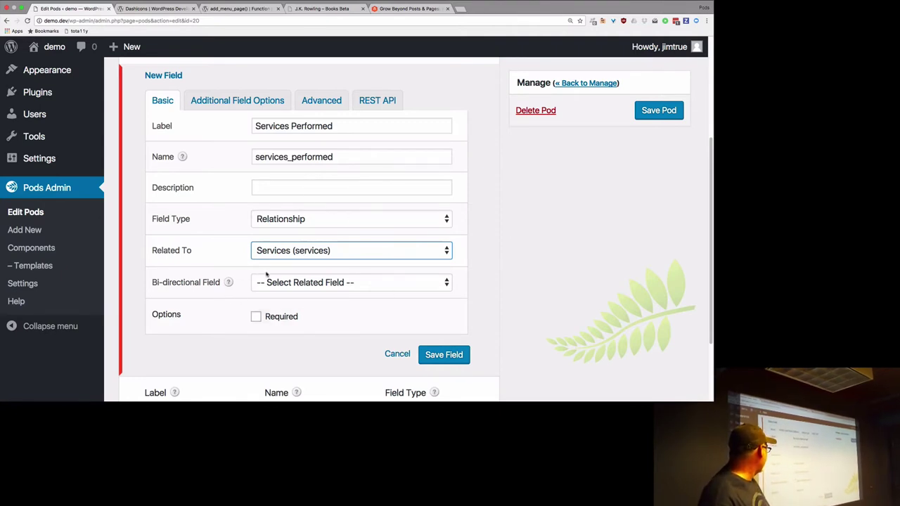
pyautogui.click(373, 283)
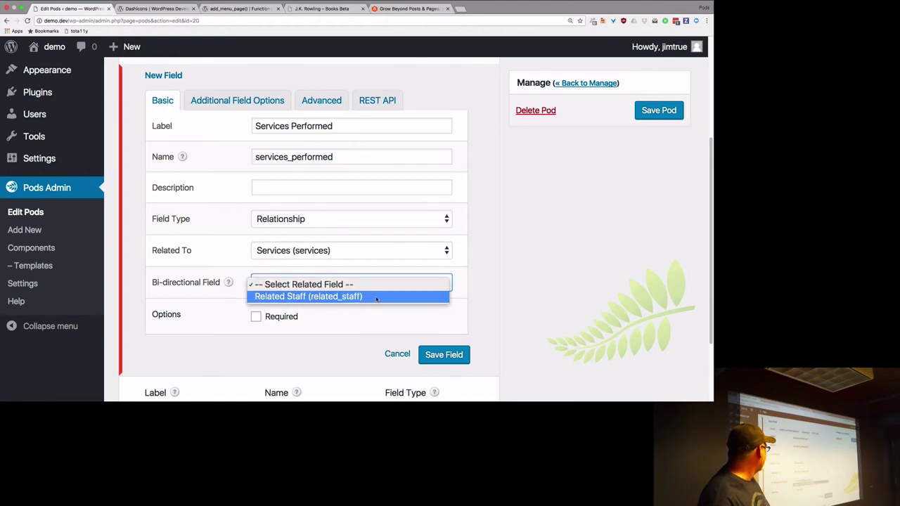
pyautogui.click(376, 297)
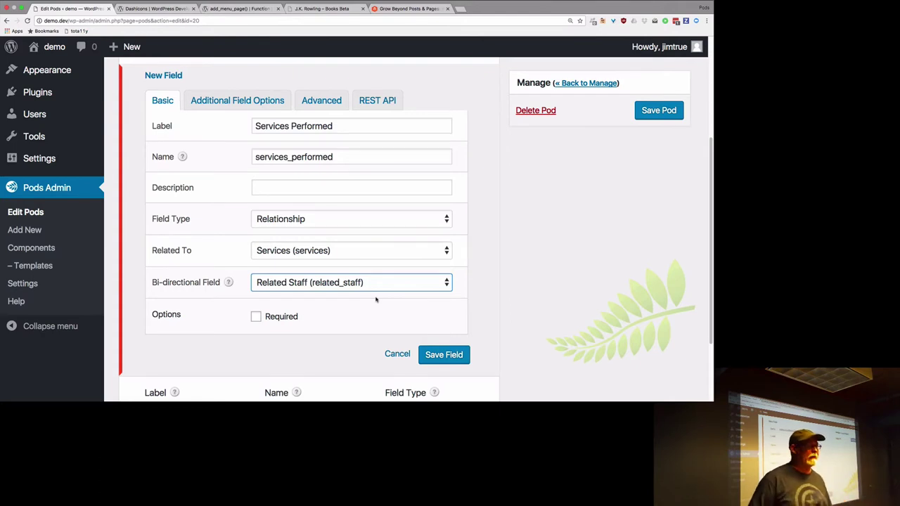
# Step: Set Services Performed to Multiple Select with List view format
pyautogui.click(250, 105)
pyautogui.click(329, 129)
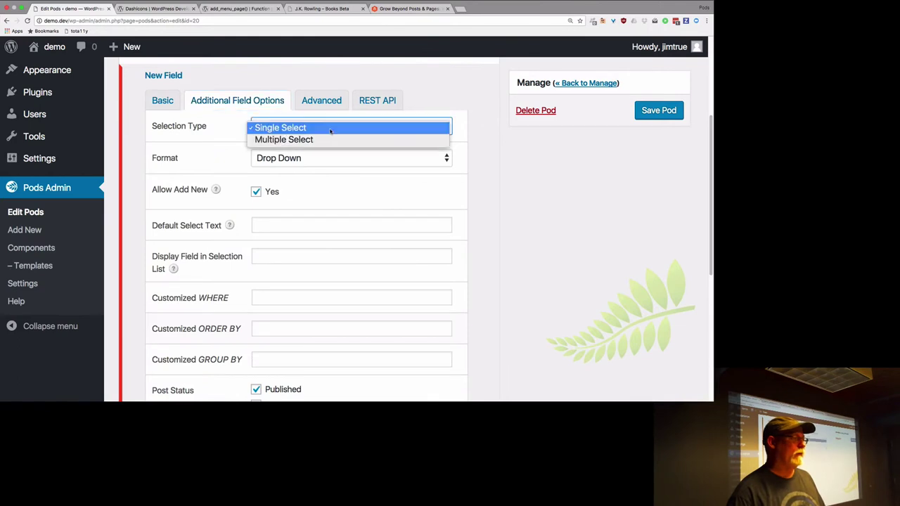
pyautogui.click(330, 140)
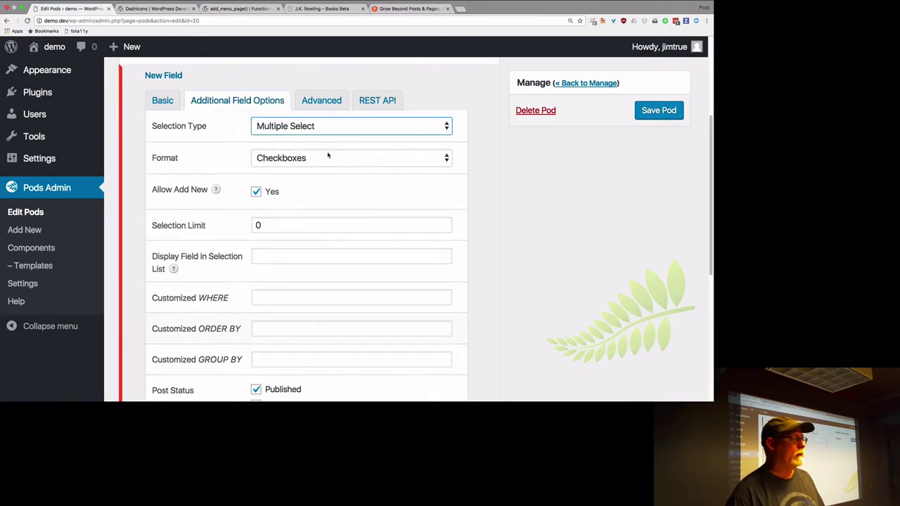
pyautogui.click(327, 156)
pyautogui.click(312, 195)
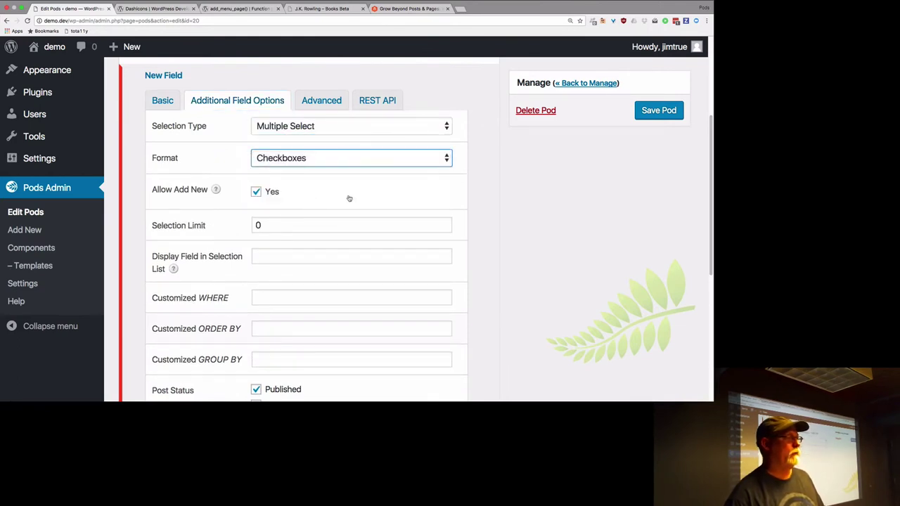
# Step: Save the Services Performed field and the staff pod, then go to the Services list
pyautogui.scroll(-5, 488, 302)
pyautogui.click(447, 308)
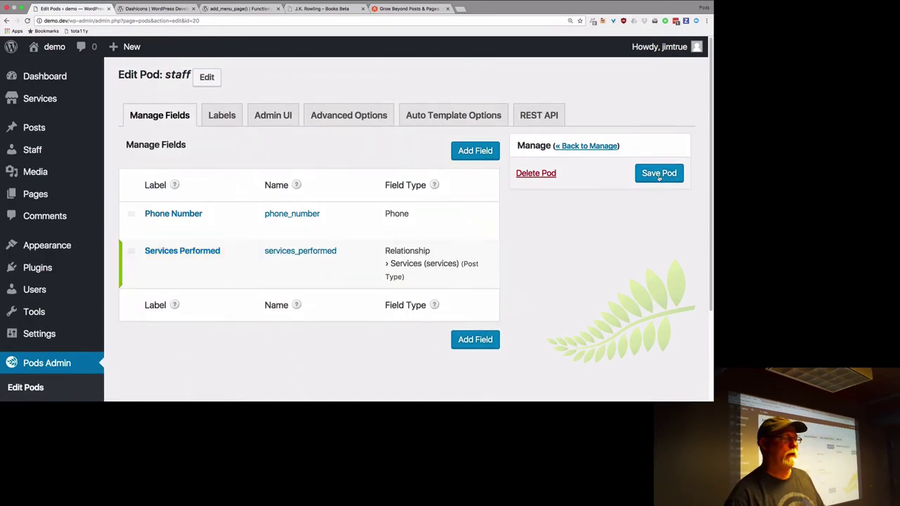
pyautogui.click(654, 180)
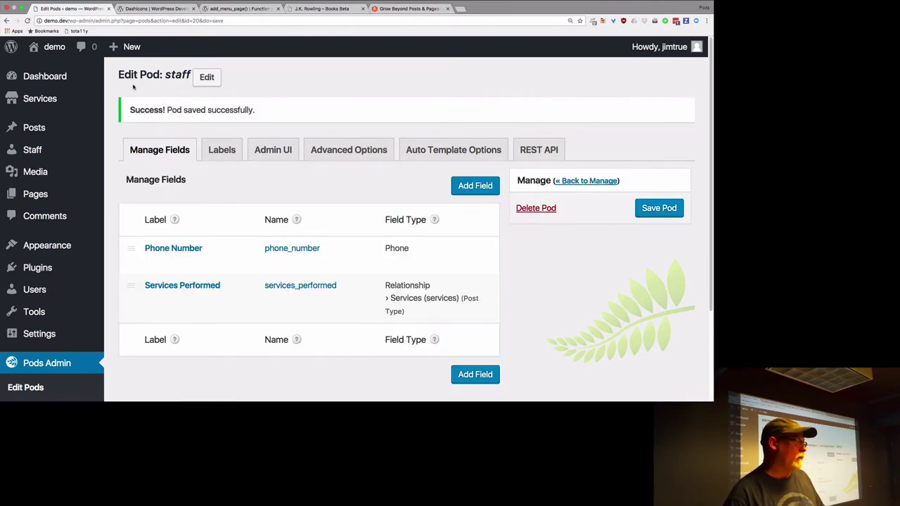
pyautogui.click(43, 100)
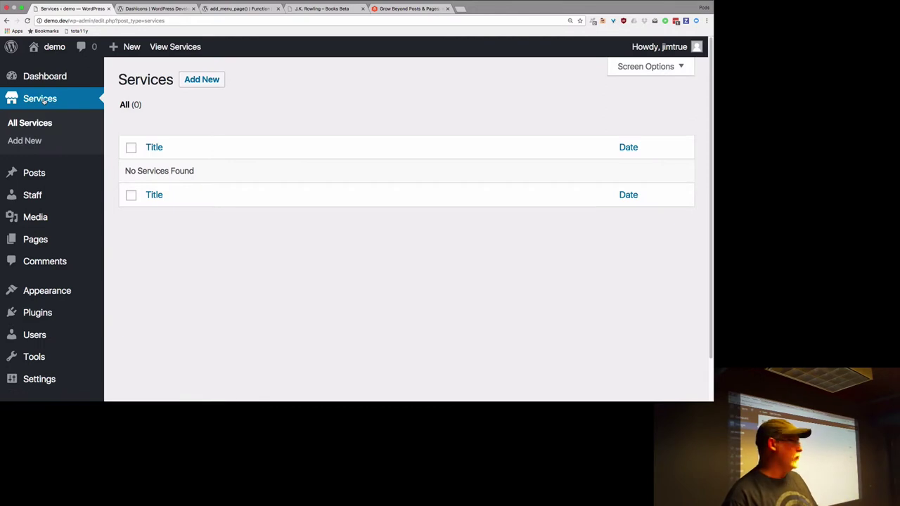
# Step: Create a new service titled Standard Haircut with Price 25.00
pyautogui.click(194, 82)
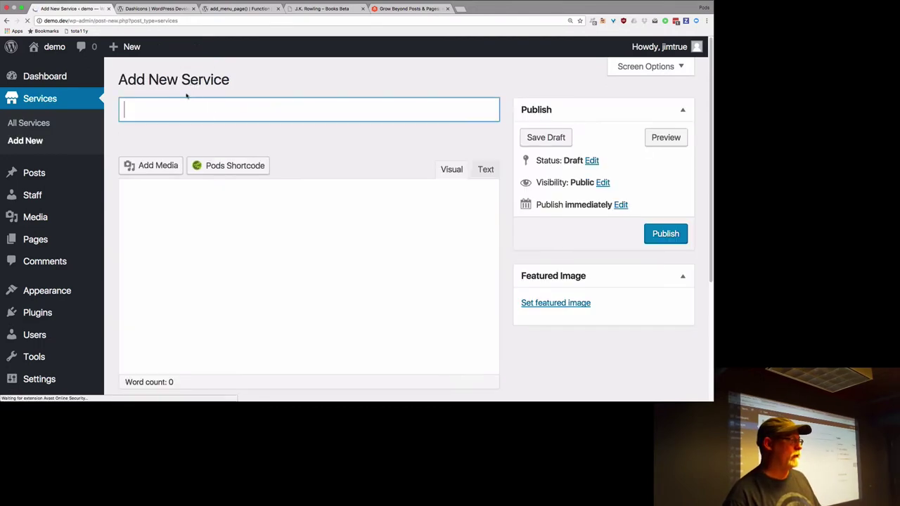
pyautogui.click(189, 104)
pyautogui.write('Standard Haircut')
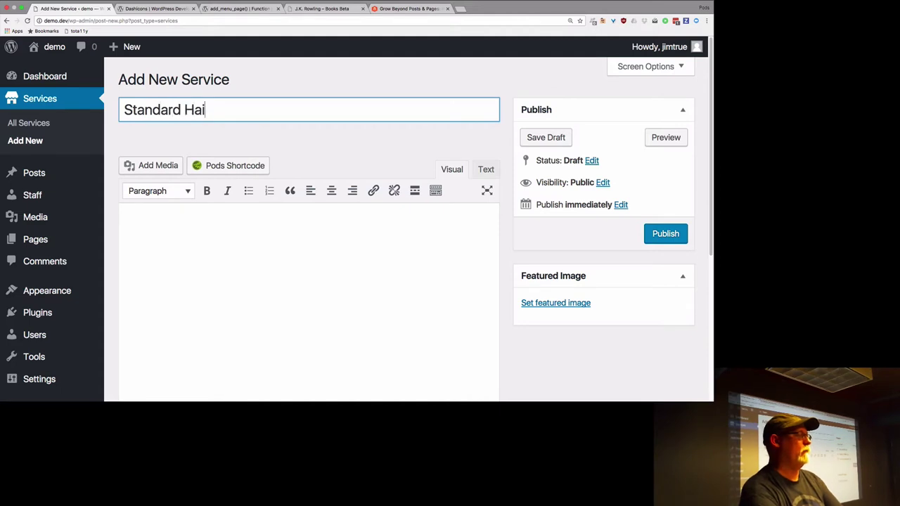
pyautogui.click(332, 137)
pyautogui.scroll(-5, 330, 141)
pyautogui.click(318, 245)
pyautogui.write('25.00')
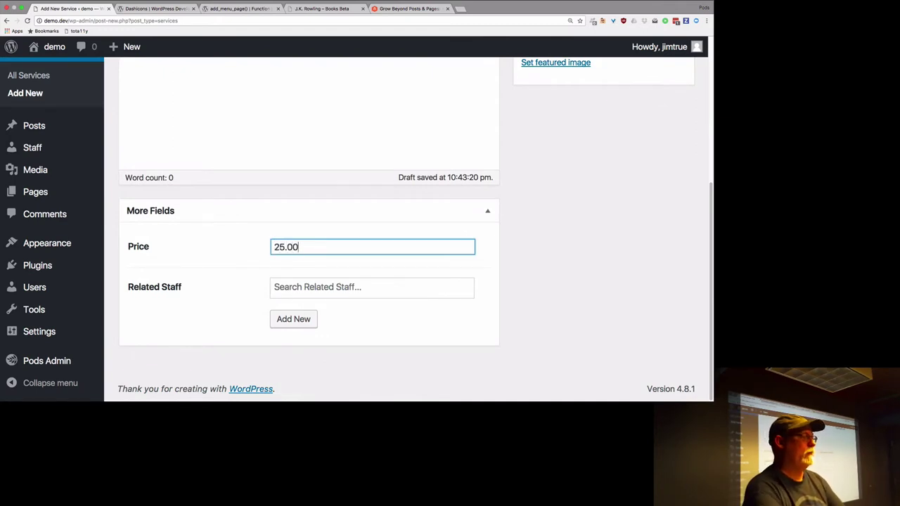
# Step: Link an existing staff member in Related Staff and start adding a new one
pyautogui.press('Tab')
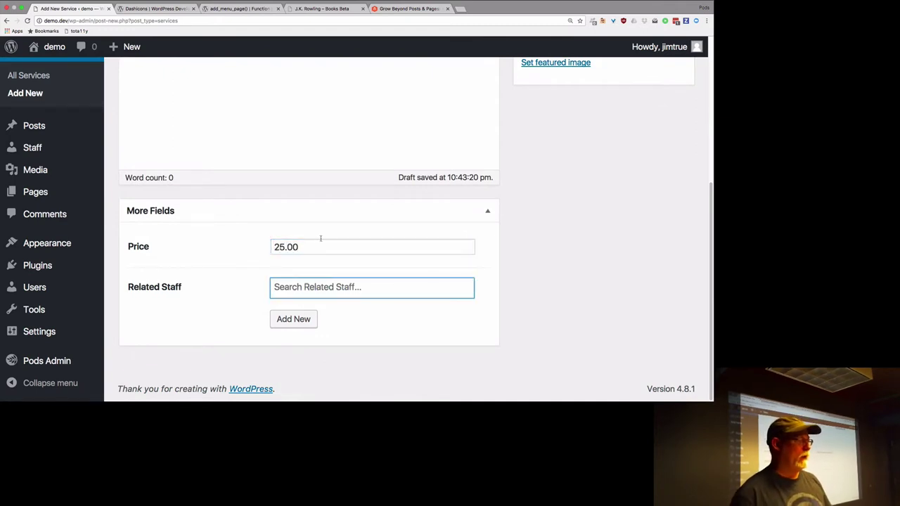
pyautogui.write('el')
pyautogui.press('Return')
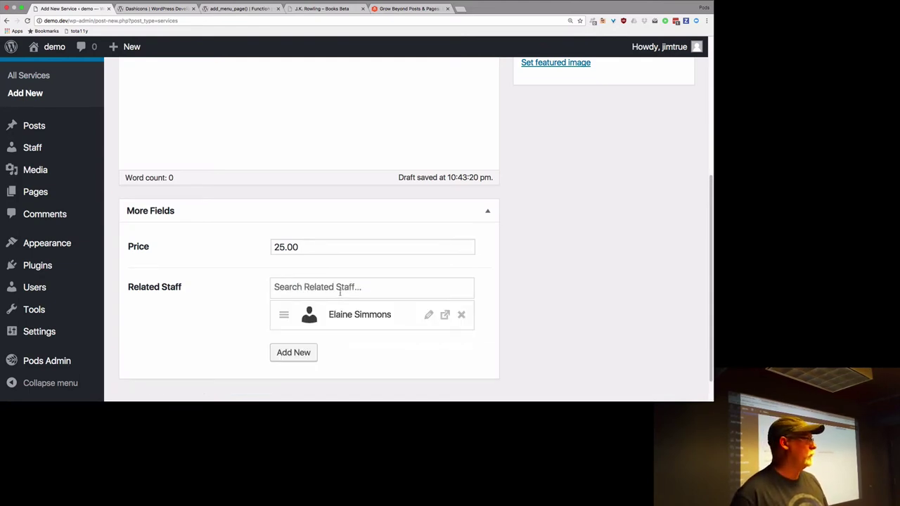
pyautogui.click(290, 353)
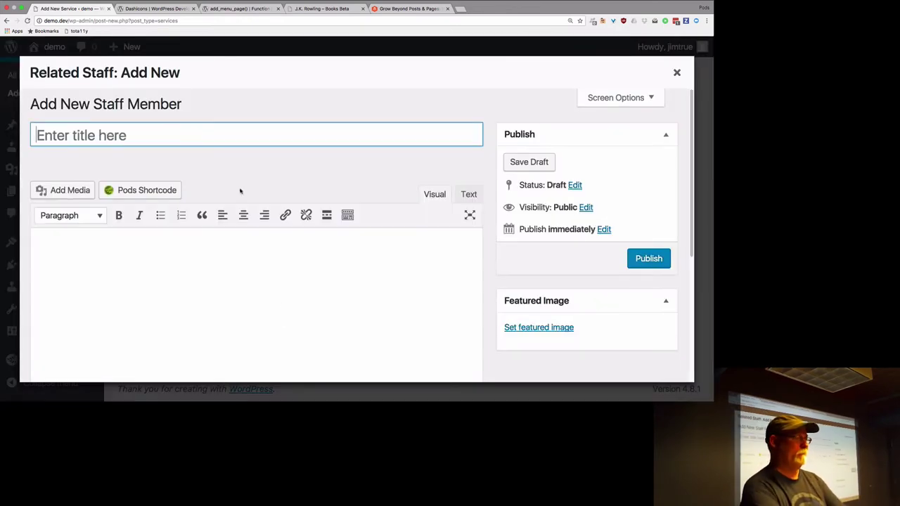
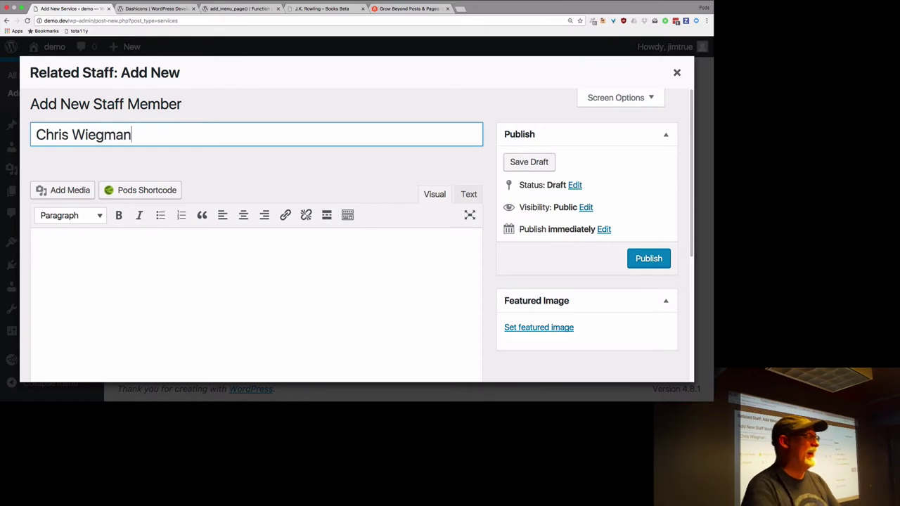
# Step: Enter the new staff member's full name as the title, correcting the surname spelling
pyautogui.click(356, 193)
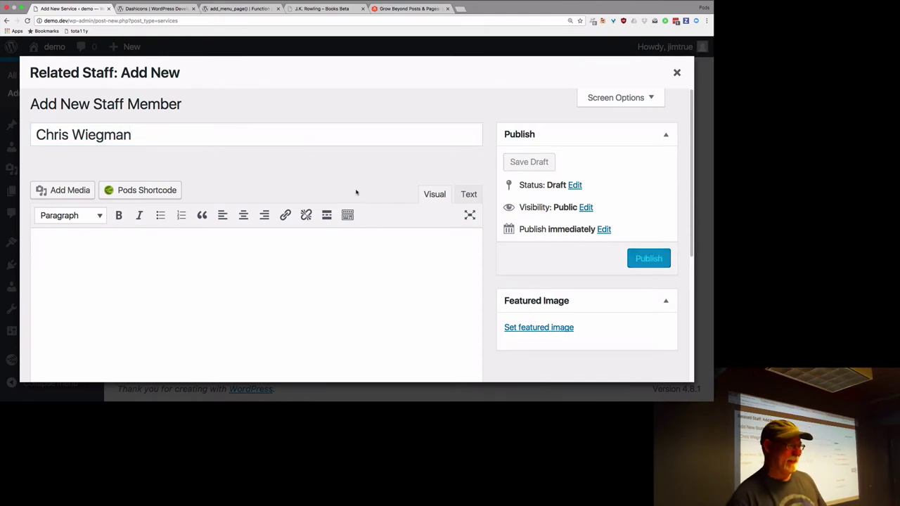
pyautogui.scroll(-5, 355, 191)
# Step: Fill in the staff member's phone number and publish them into Related Staff
pyautogui.click(252, 294)
pyautogui.write('555-1414')
pyautogui.click(603, 251)
pyautogui.scroll(4, 604, 240)
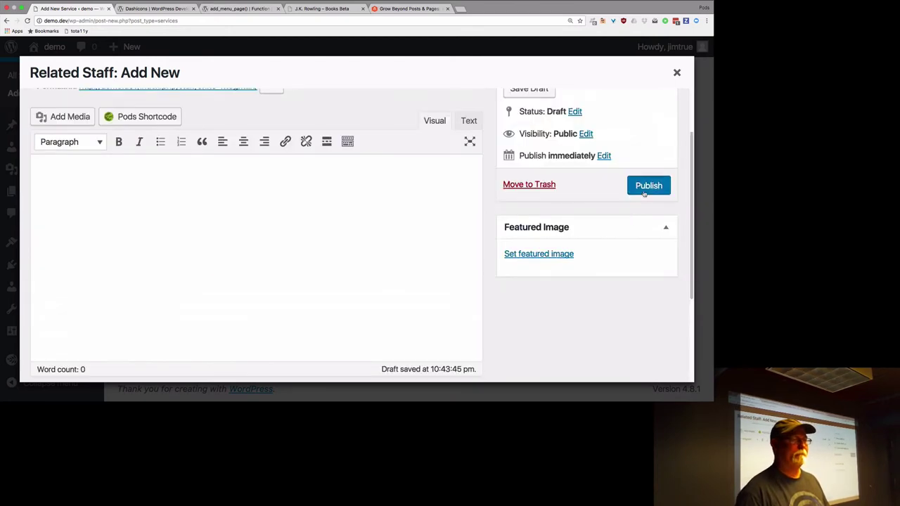
pyautogui.click(644, 193)
pyautogui.scroll(-2, 597, 261)
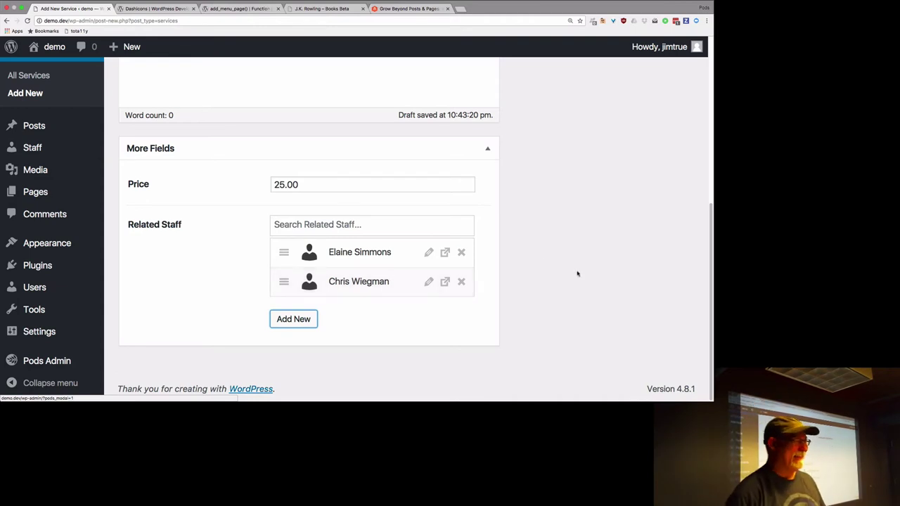
# Step: Publish the Standard Haircut service and open the first staff member from the Staff list
pyautogui.scroll(3, 584, 271)
pyautogui.click(660, 165)
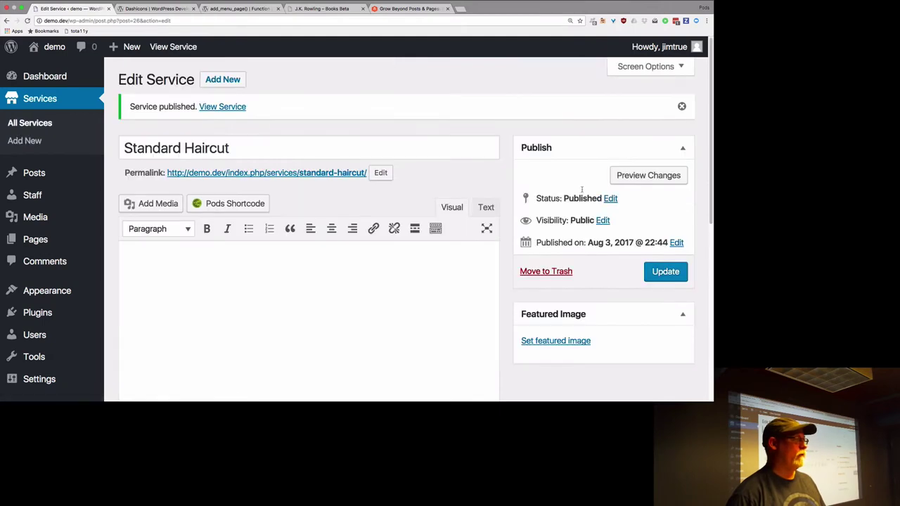
pyautogui.click(38, 195)
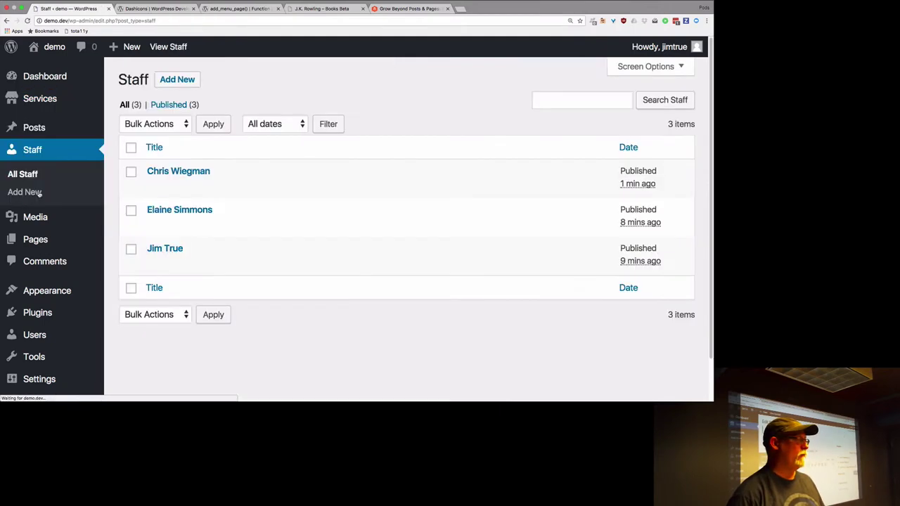
pyautogui.moveTo(140, 179)
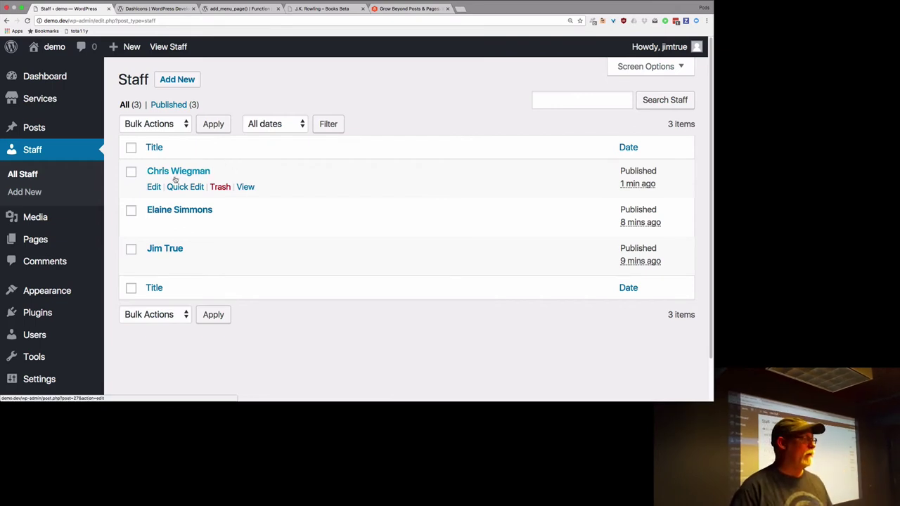
pyautogui.click(155, 188)
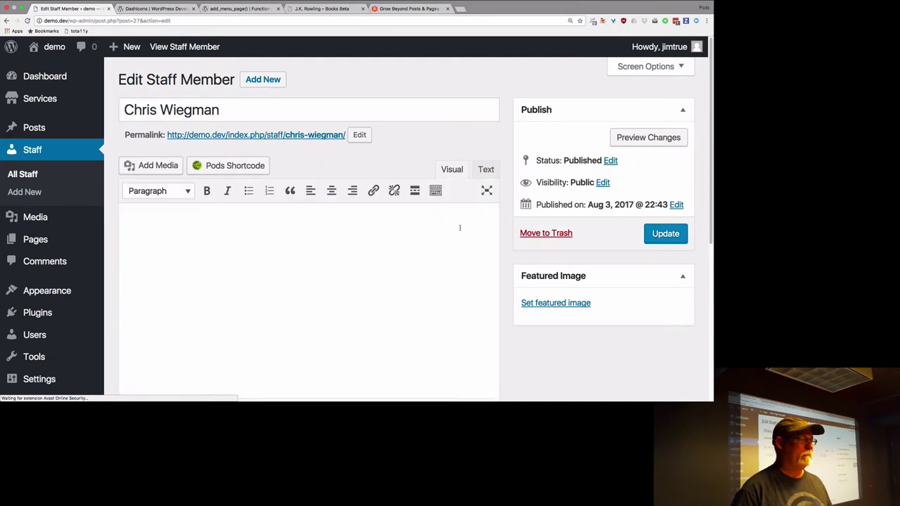
# Step: Create a new linked service titled Goatee Trimming with price 15.00
pyautogui.scroll(-3, 513, 243)
pyautogui.scroll(-3, 513, 242)
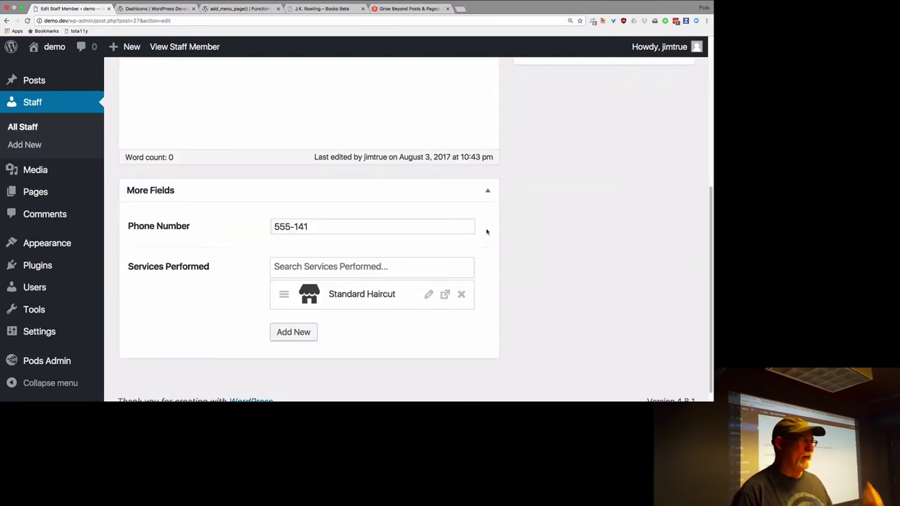
pyautogui.click(298, 340)
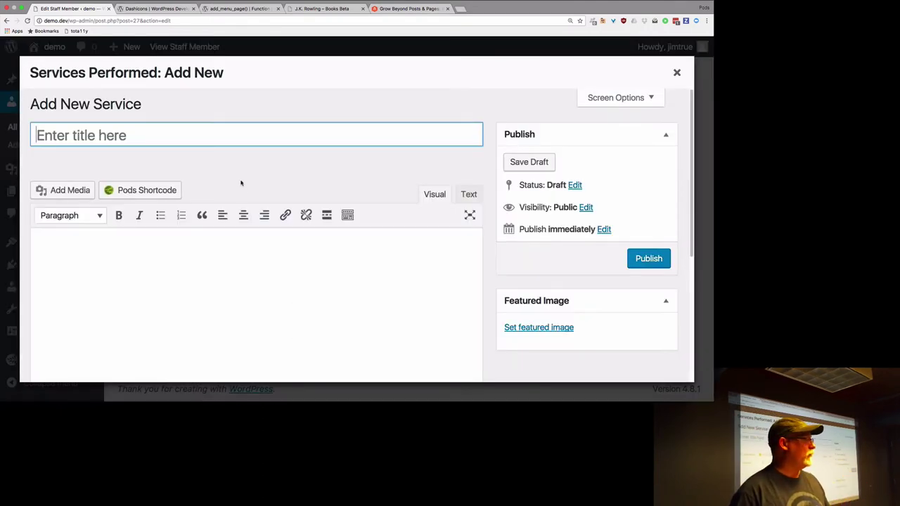
pyautogui.write('G')
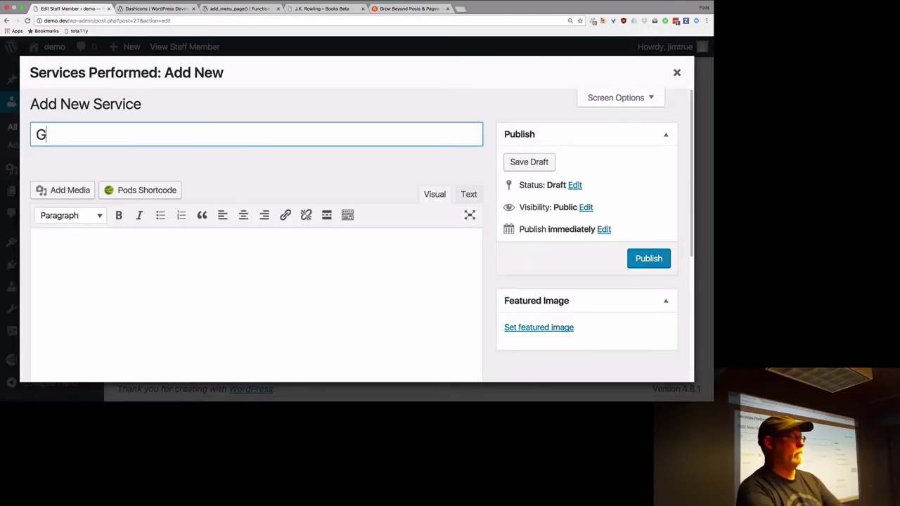
pyautogui.write('oatee Trimming')
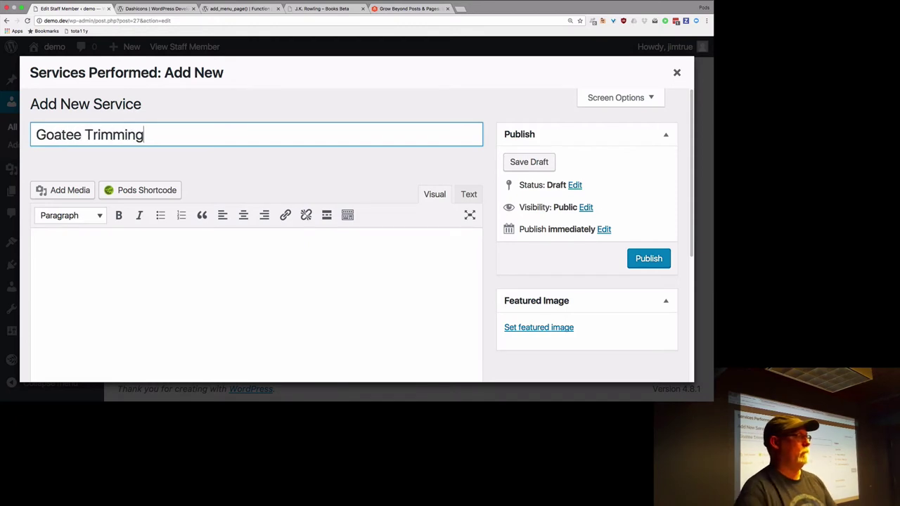
pyautogui.scroll(-5, 317, 161)
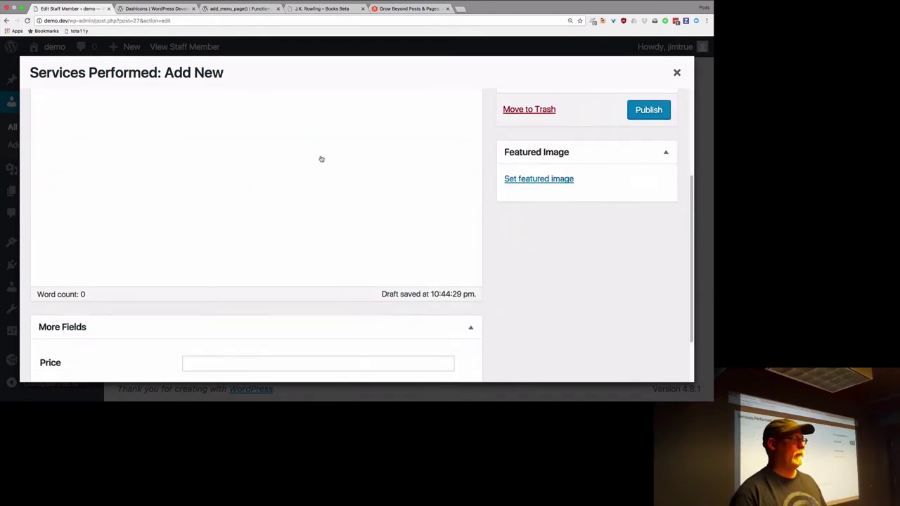
pyautogui.click(241, 344)
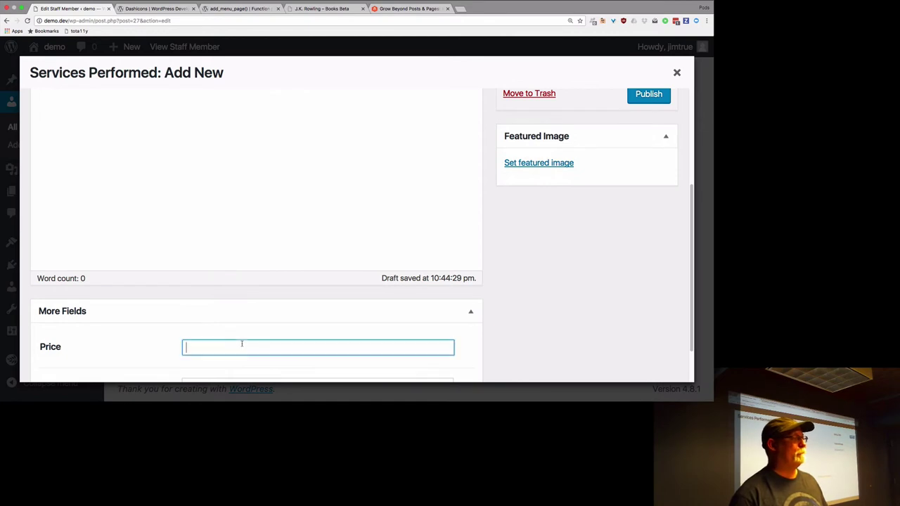
pyautogui.write('$15.')
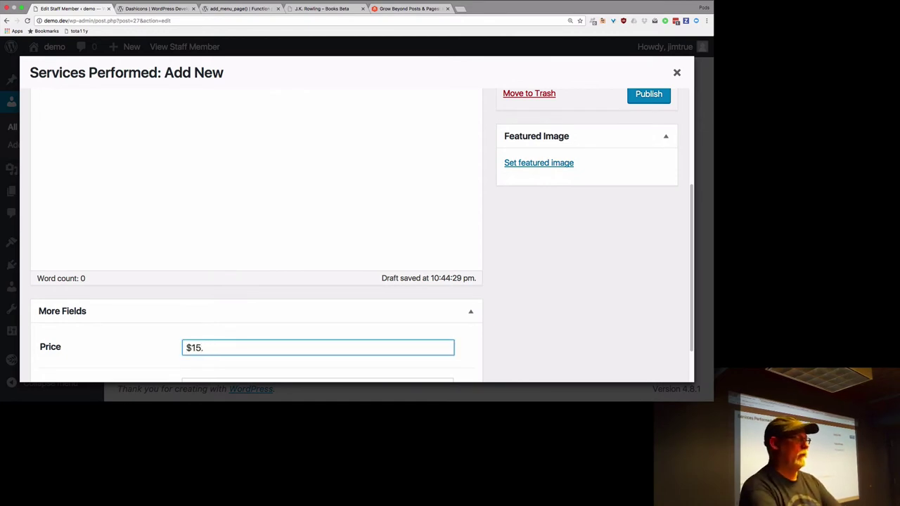
pyautogui.write('0015.00')
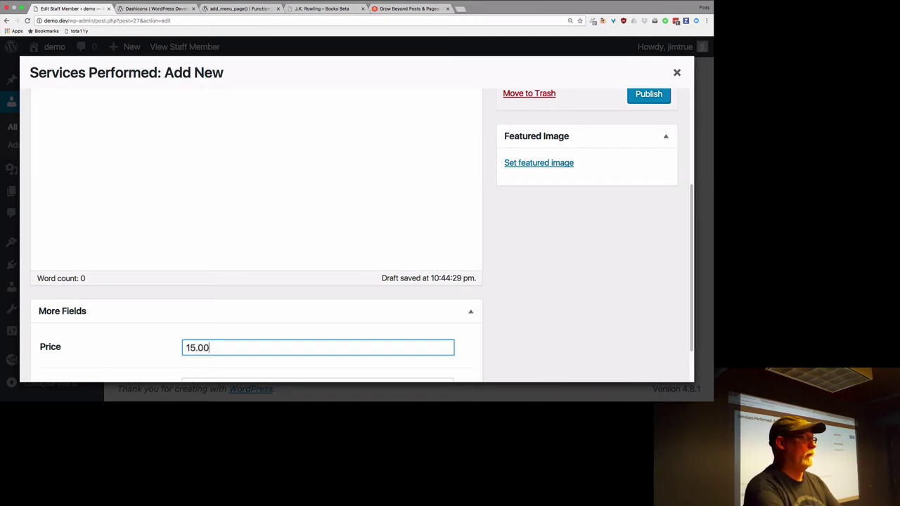
pyautogui.click(500, 317)
# Step: Publish the Goatee Trimming service without linking extra staff, then update the staff record
pyautogui.scroll(-2, 501, 319)
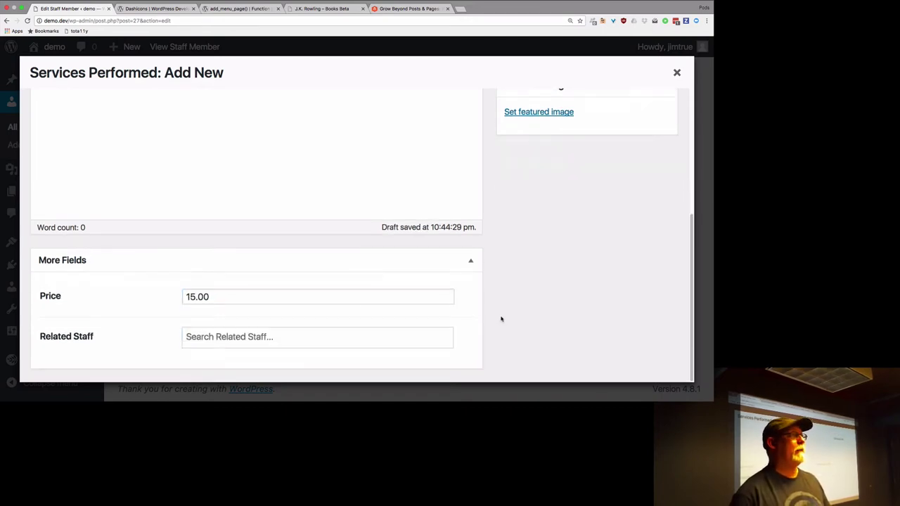
pyautogui.click(341, 343)
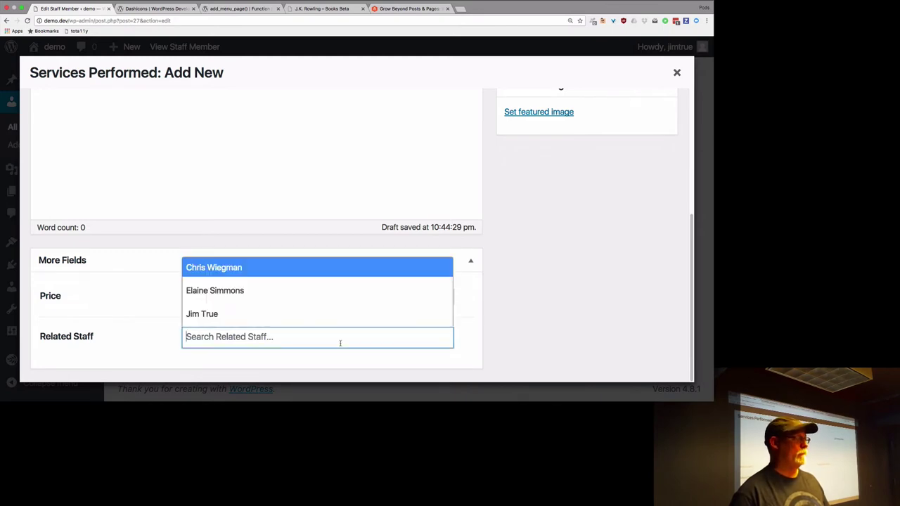
pyautogui.click(524, 321)
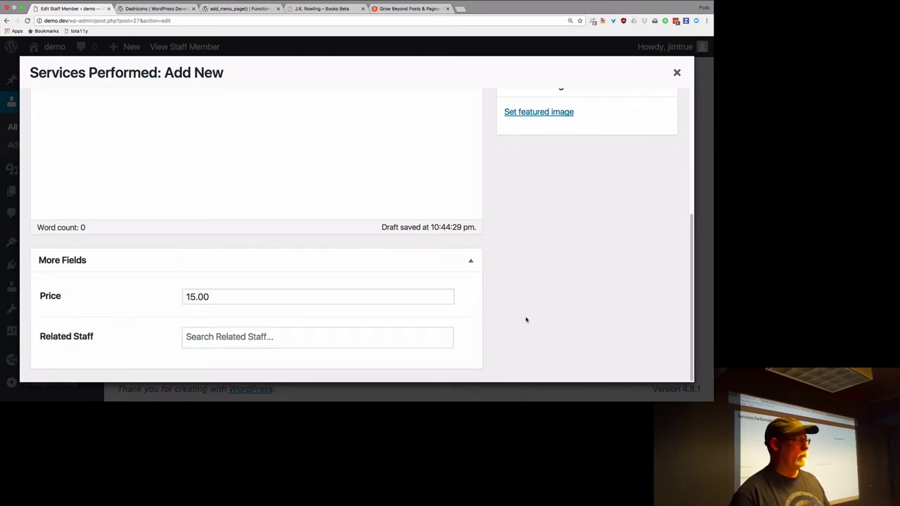
pyautogui.scroll(5, 526, 320)
pyautogui.scroll(-5, 527, 321)
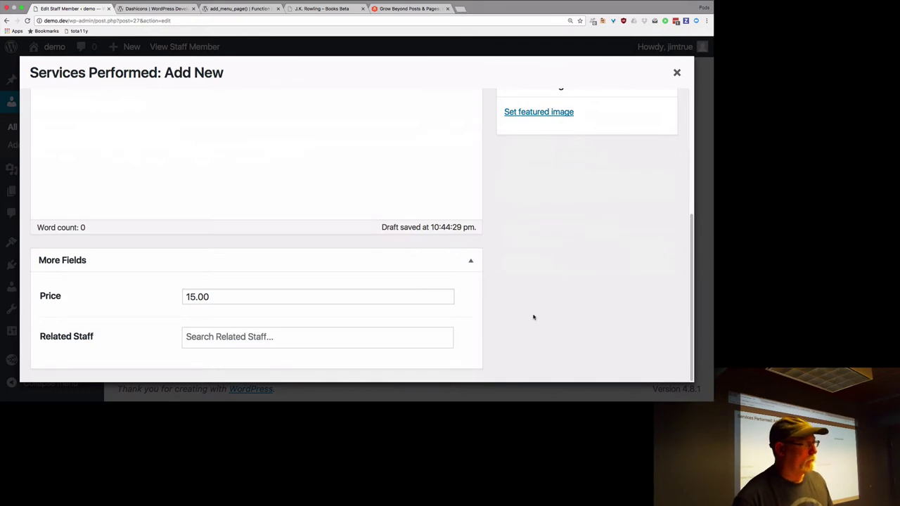
pyautogui.scroll(3, 535, 309)
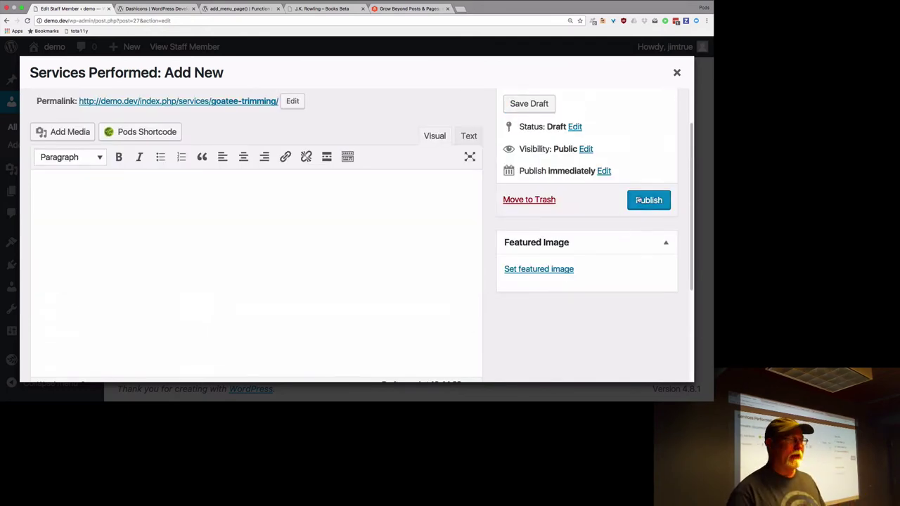
pyautogui.click(640, 202)
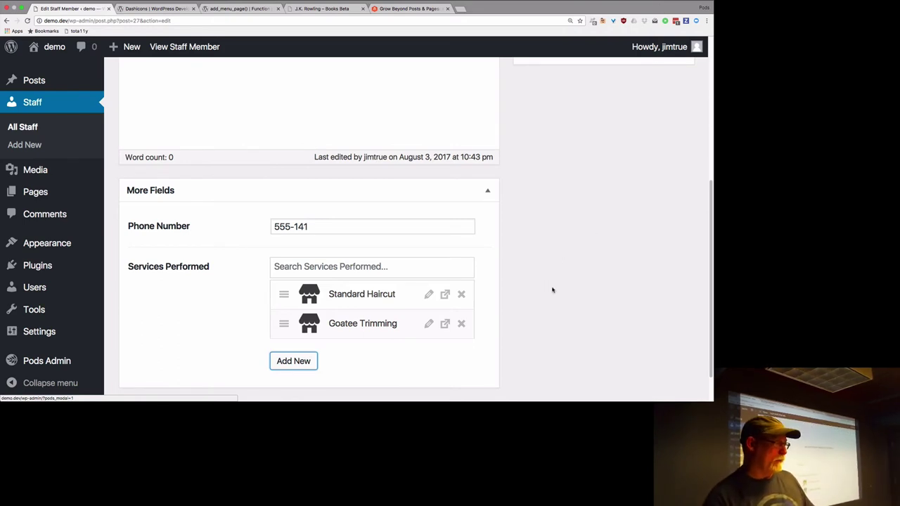
pyautogui.scroll(5, 553, 289)
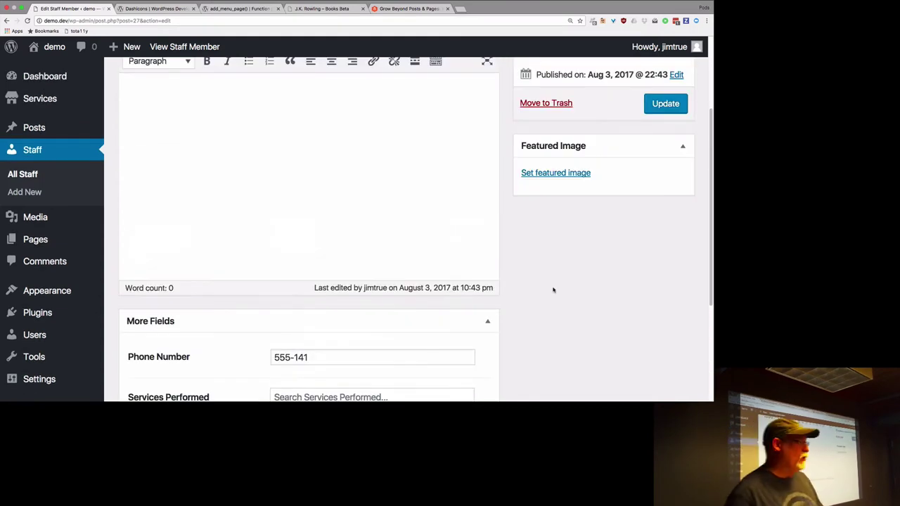
pyautogui.scroll(2, 552, 290)
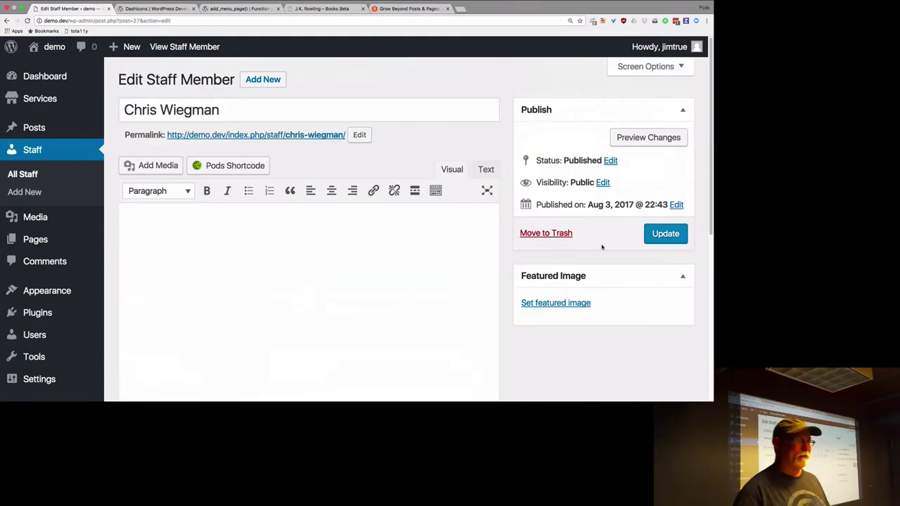
pyautogui.click(668, 234)
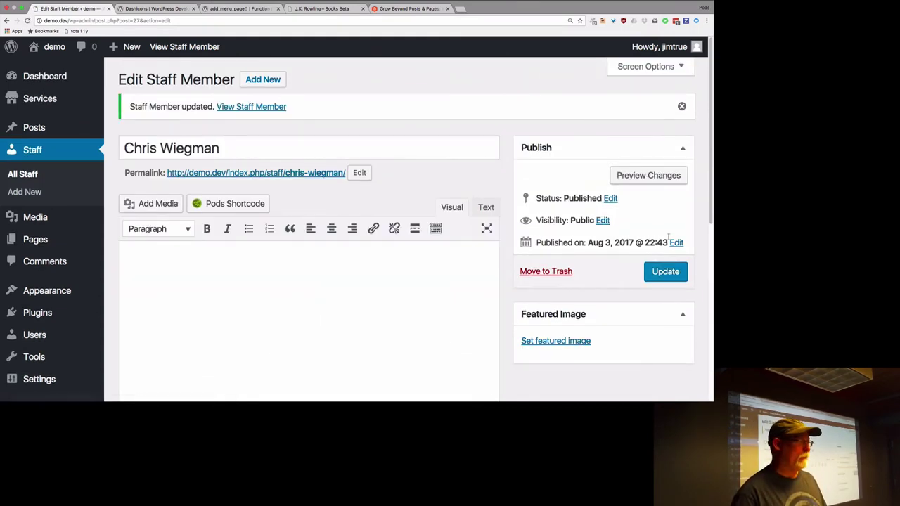
# Step: Open the last staff member from All Staff and review the existing services
pyautogui.click(49, 174)
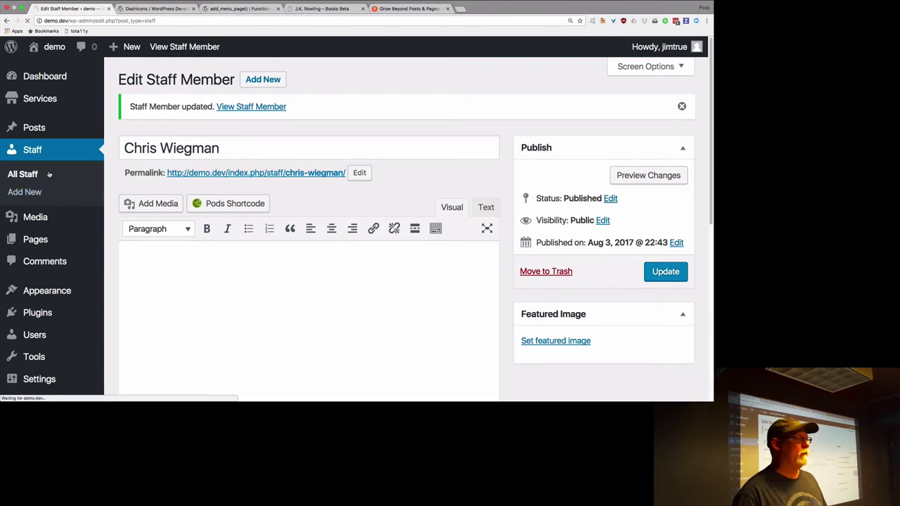
pyautogui.moveTo(162, 247)
pyautogui.click(154, 265)
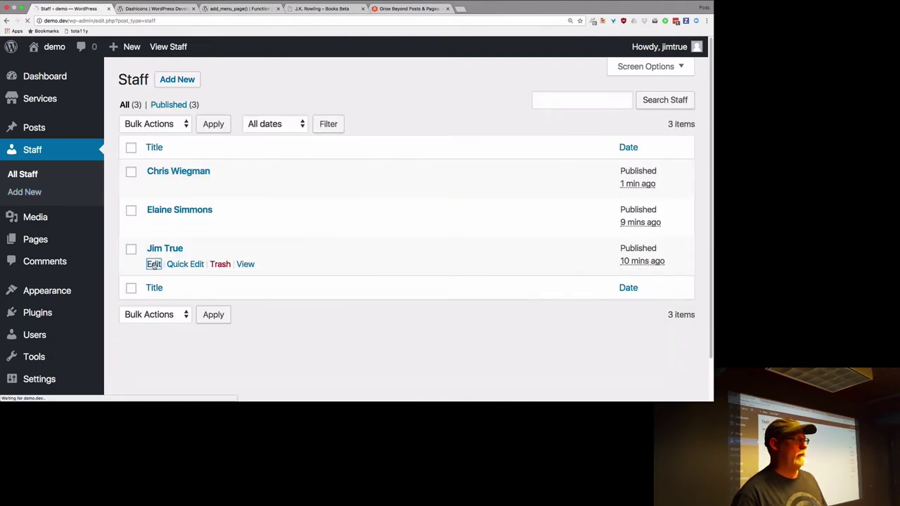
pyautogui.scroll(-3, 456, 314)
pyautogui.scroll(-2, 456, 314)
pyautogui.click(427, 317)
pyautogui.click(514, 313)
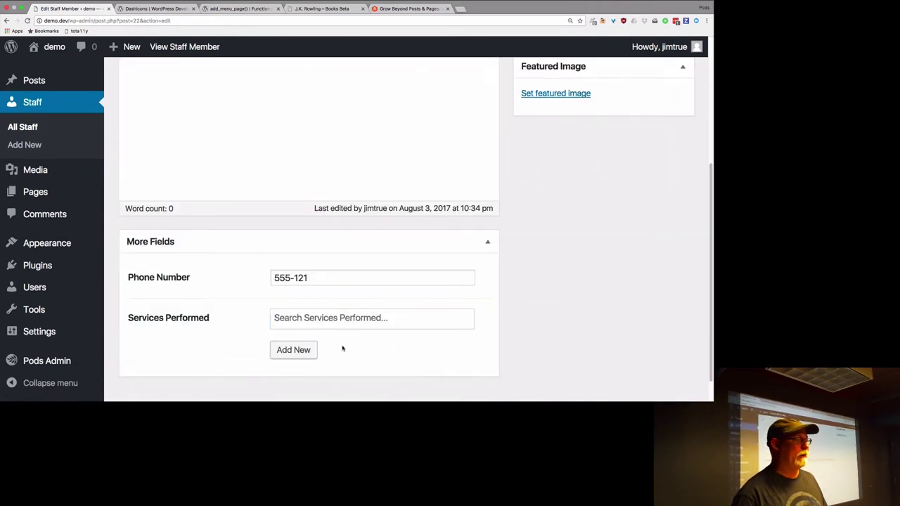
# Step: Create a new linked service titled Head Shaving with price 50.00
pyautogui.click(299, 348)
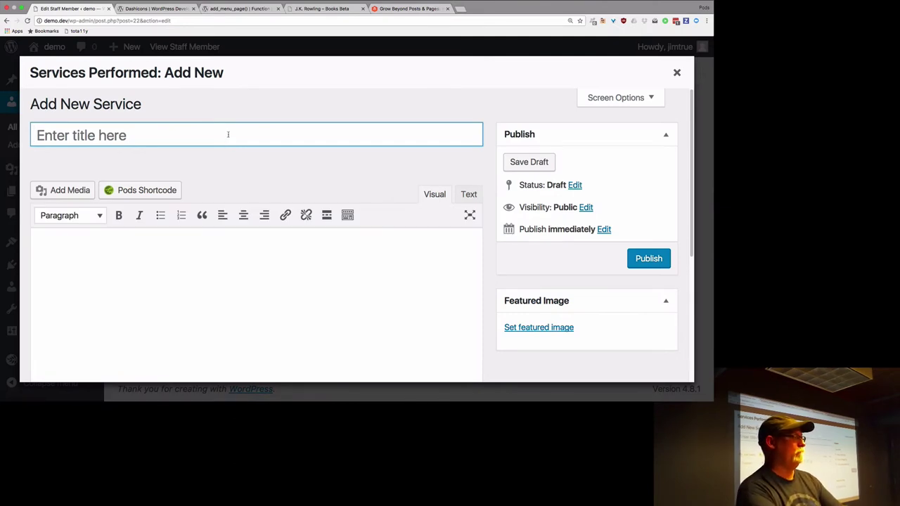
pyautogui.write('Head Shaving')
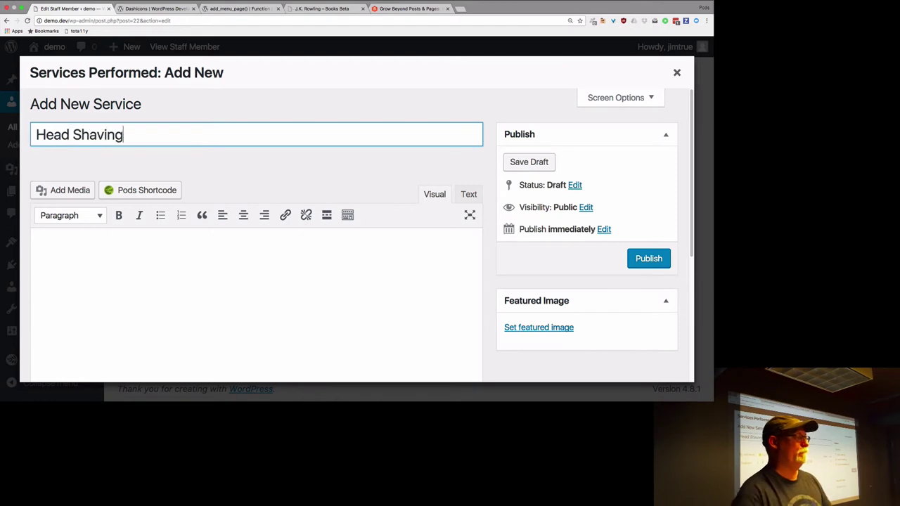
pyautogui.scroll(-5, 319, 159)
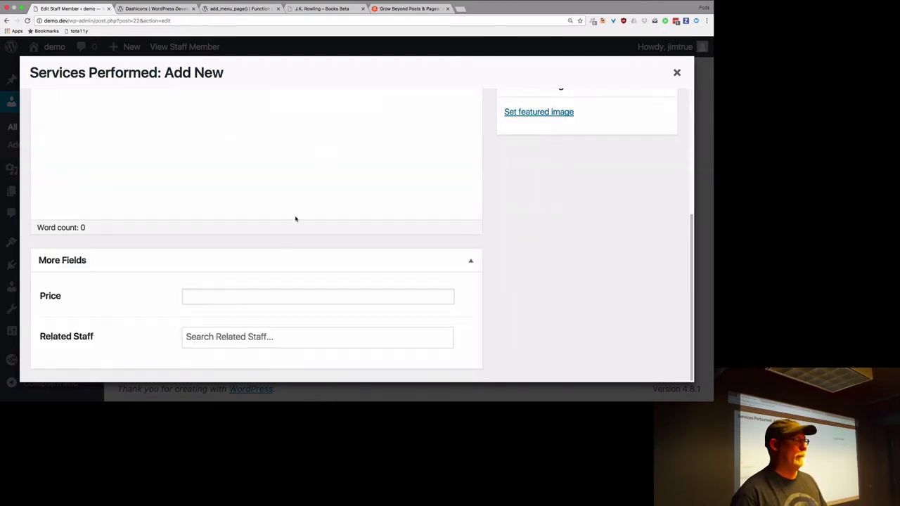
pyautogui.click(250, 292)
pyautogui.write('50.00')
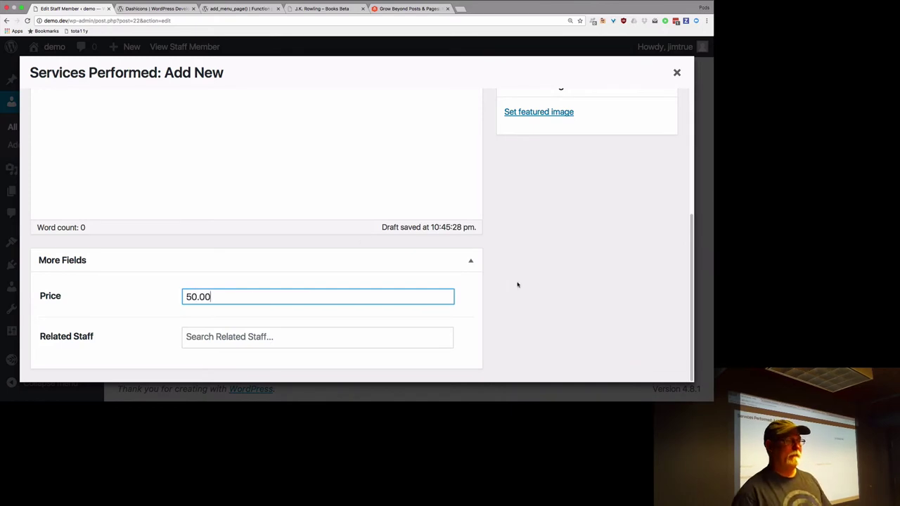
# Step: Publish the Head Shaving service and update the staff record
pyautogui.scroll(5, 517, 285)
pyautogui.click(635, 259)
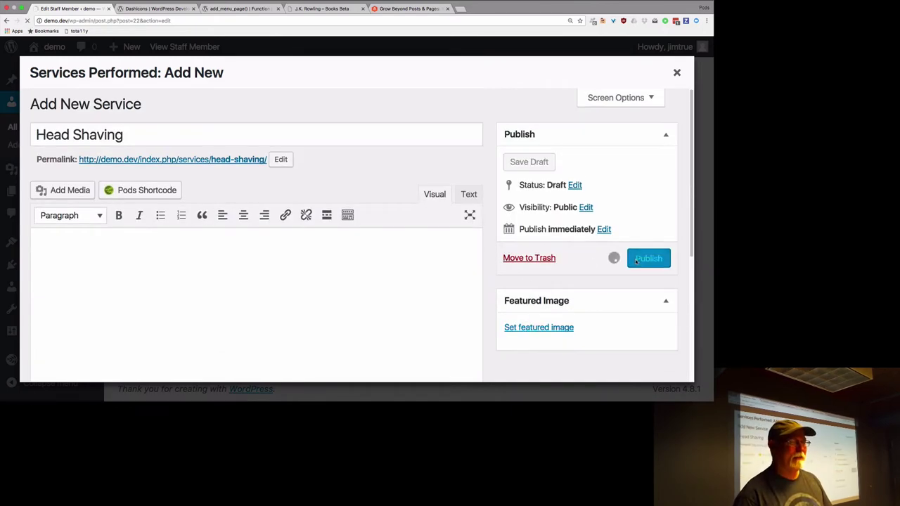
pyautogui.scroll(5, 610, 267)
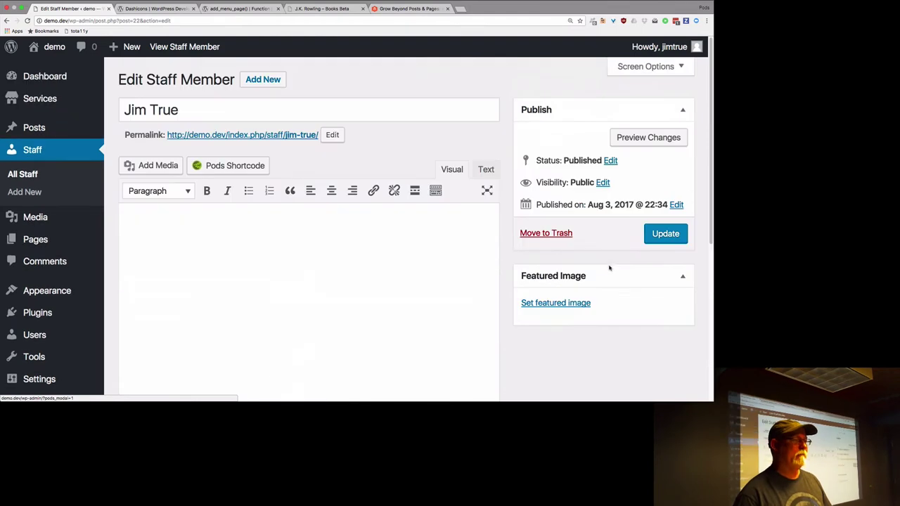
pyautogui.click(661, 234)
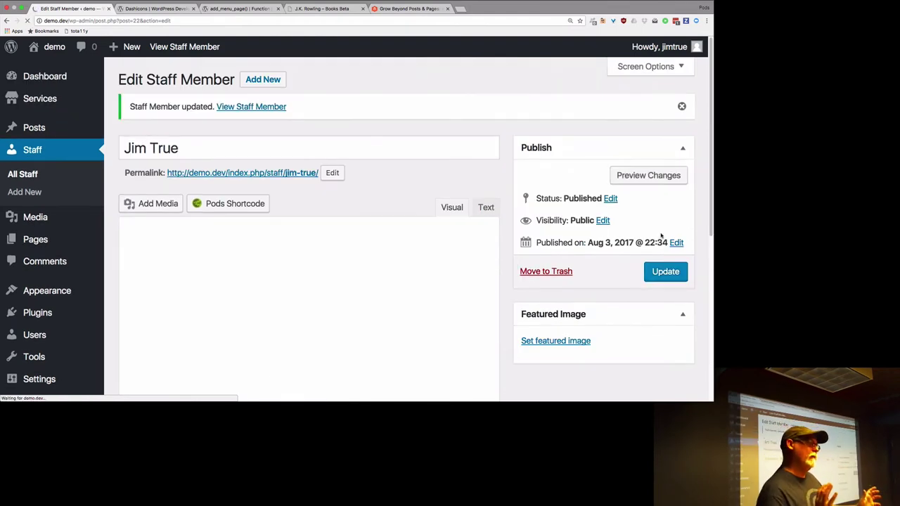
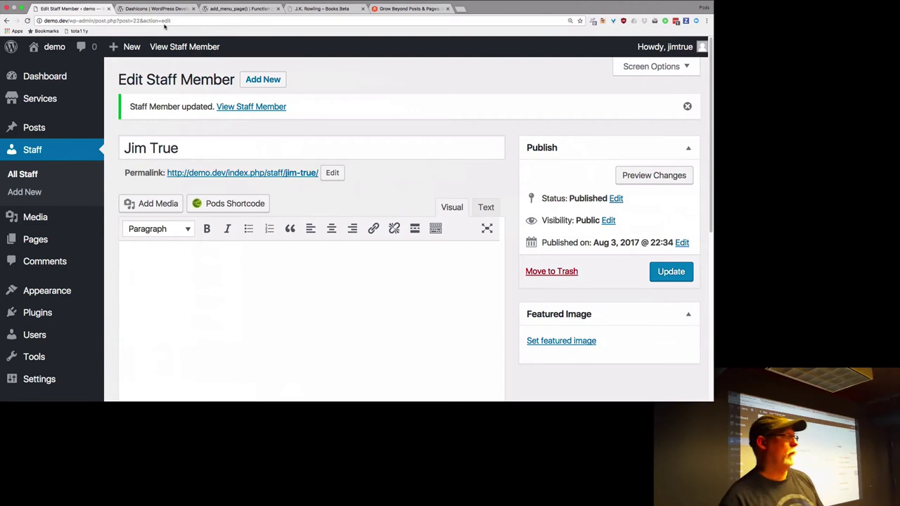
# Step: Go to the Pages list from the admin sidebar
pyautogui.moveTo(71, 100)
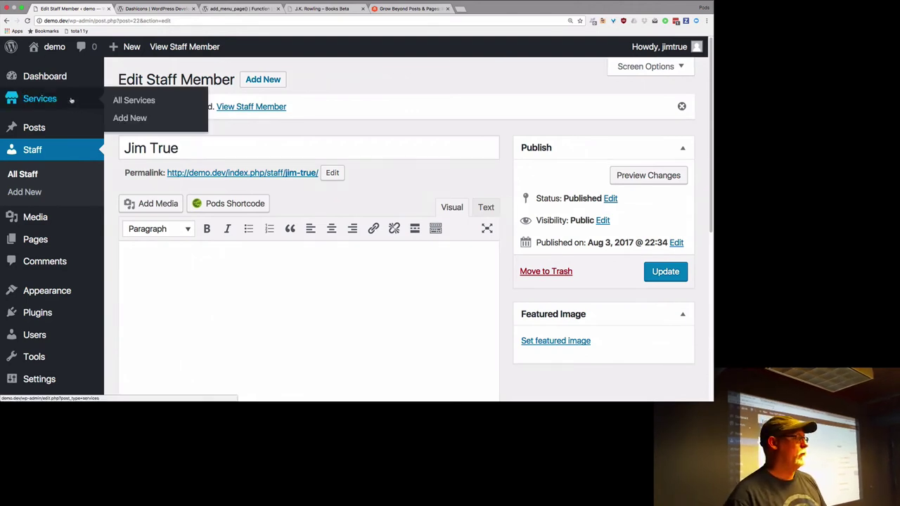
pyautogui.click(65, 240)
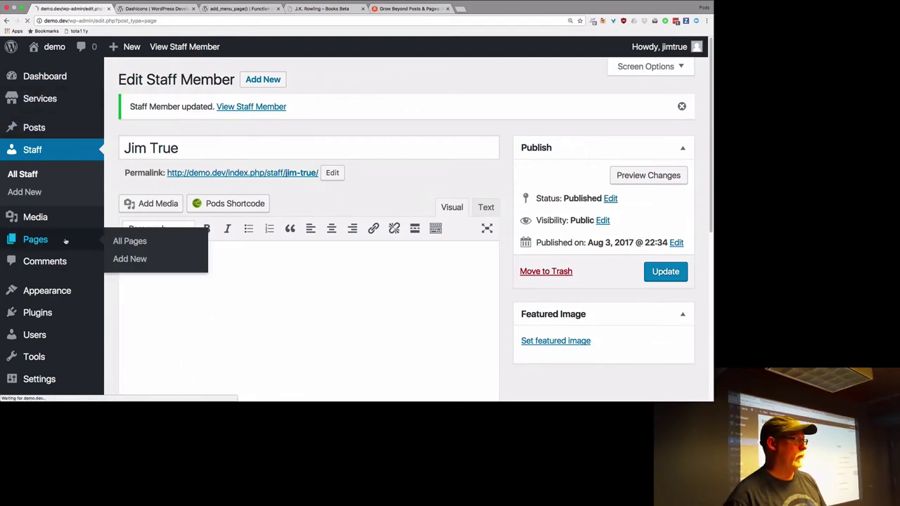
# Step: Start a new page titled 'Staff List' and move into its body
pyautogui.click(200, 80)
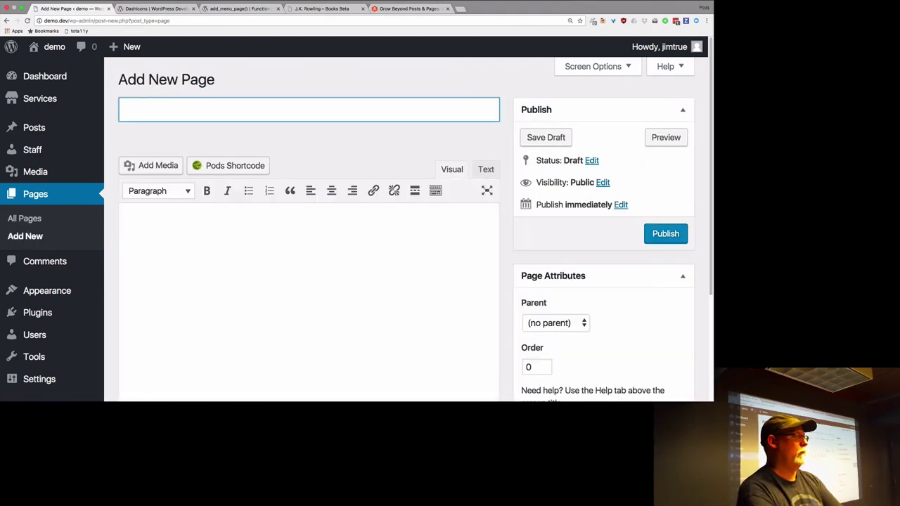
pyautogui.write('Staff List')
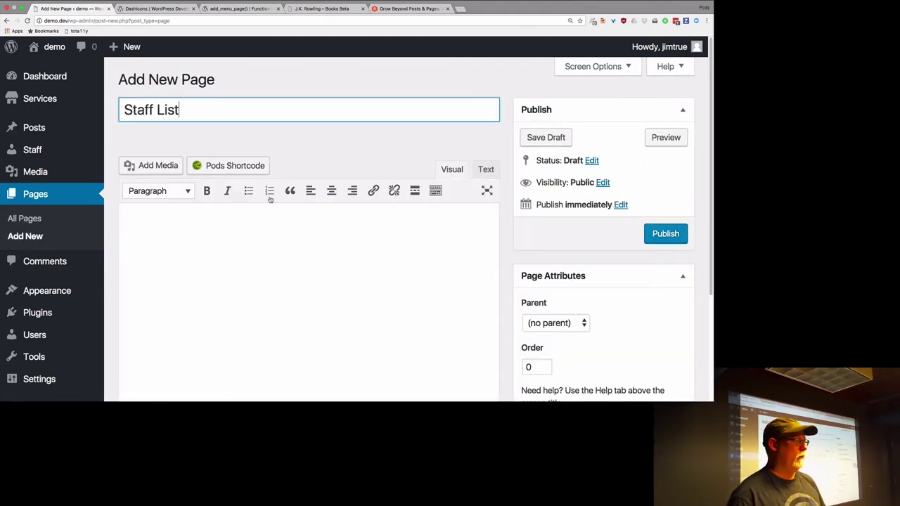
pyautogui.click(243, 241)
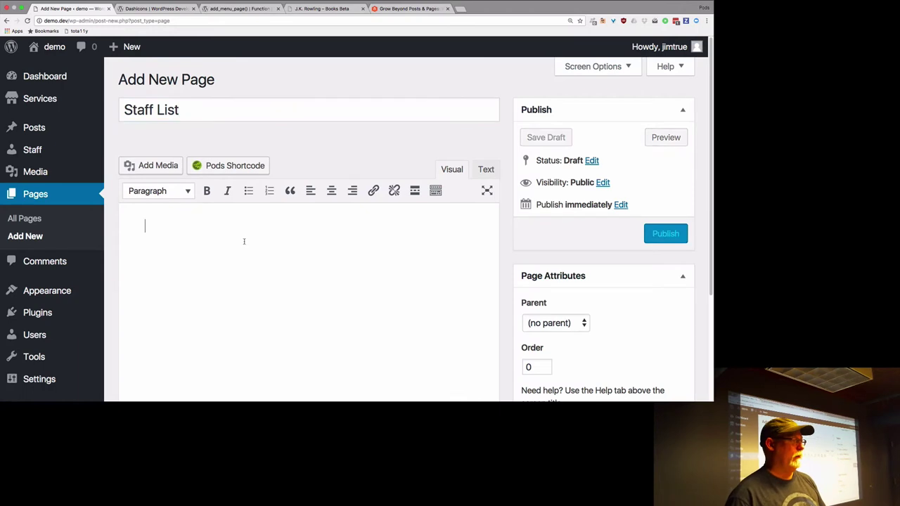
# Step: In the Pods embed builder, choose List multiple Pod items from the Staff pod
pyautogui.click(223, 166)
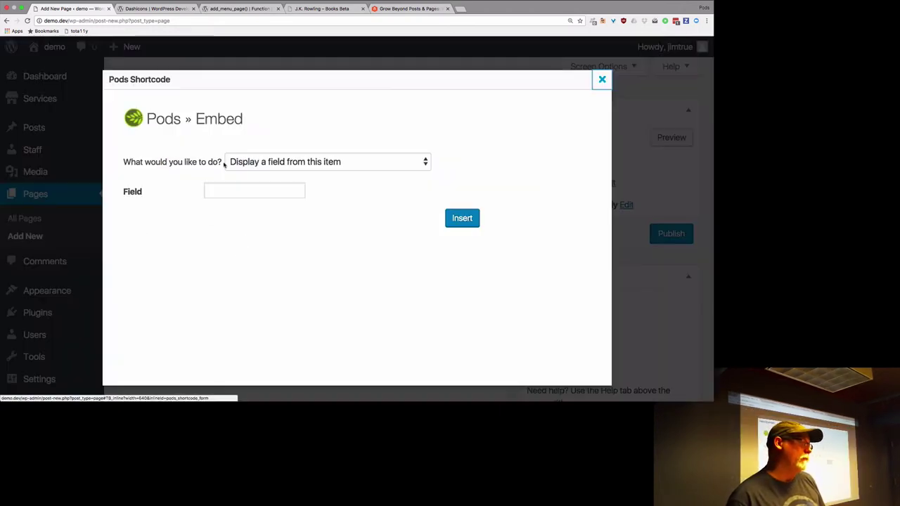
pyautogui.click(319, 161)
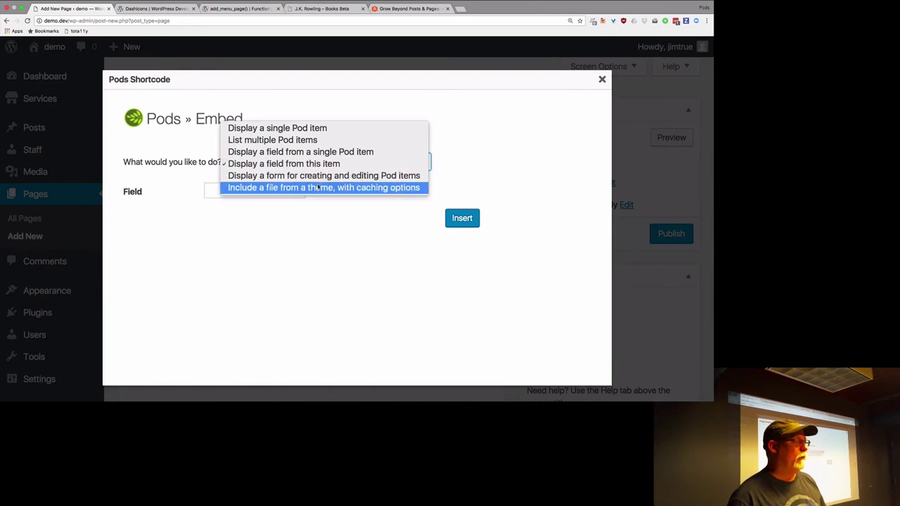
pyautogui.click(313, 140)
pyautogui.click(250, 191)
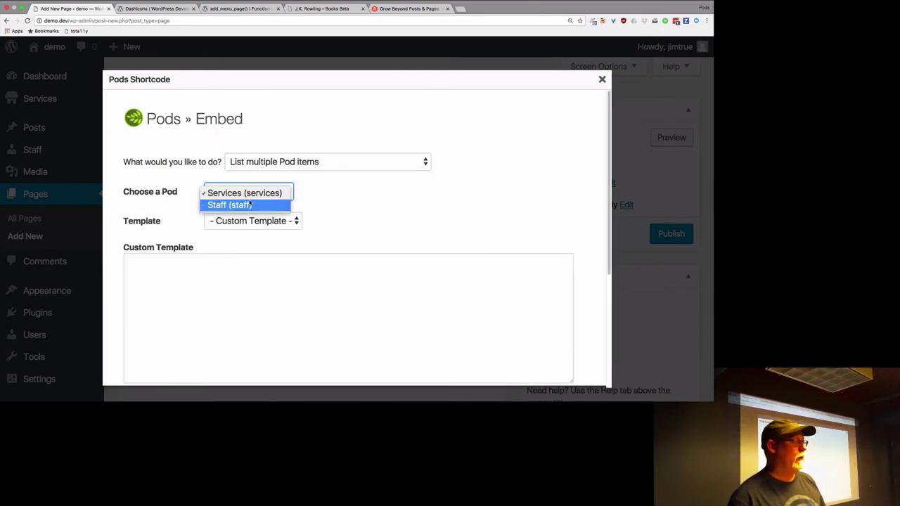
pyautogui.click(230, 205)
pyautogui.scroll(-2, 351, 204)
pyautogui.scroll(-2, 351, 204)
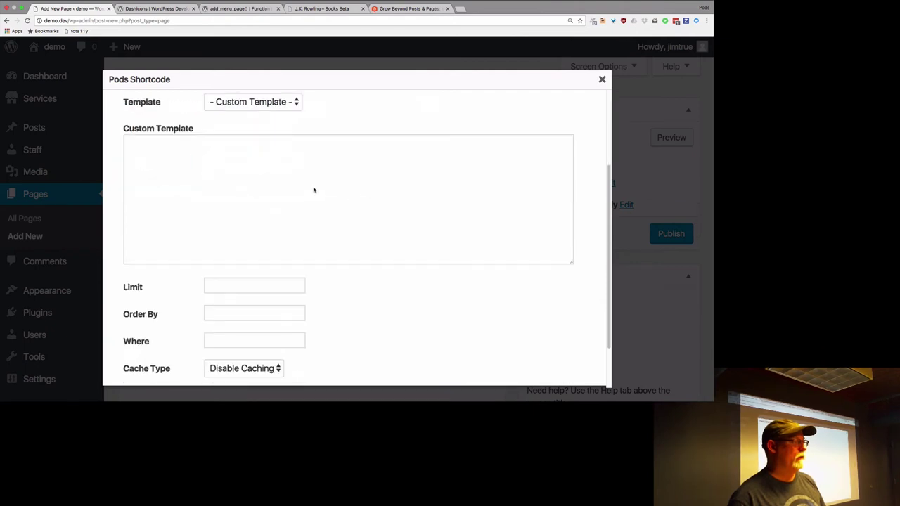
pyautogui.click(313, 189)
pyautogui.write('<a')
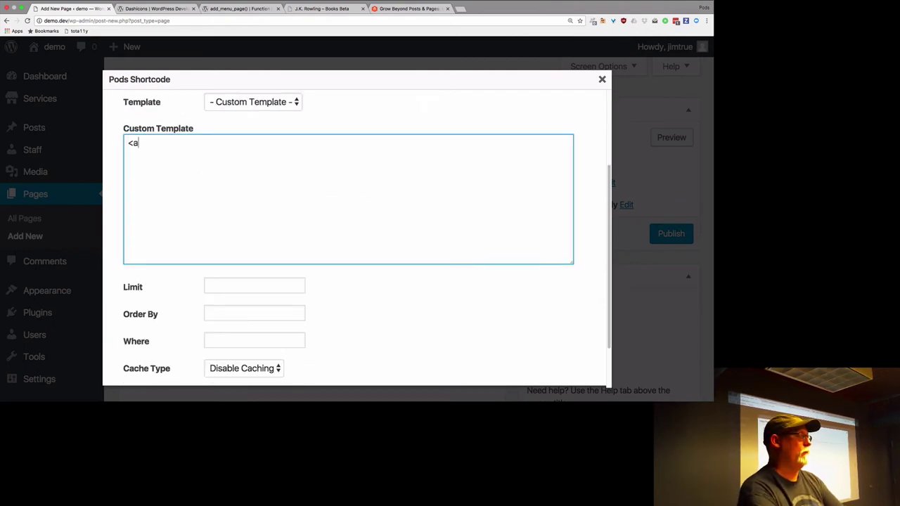
pyautogui.write(' href')
pyautogui.press('BackSpace')
pyautogui.press('BackSpace')
pyautogui.press('BackSpace')
pyautogui.press('BackSpace')
pyautogui.press('BackSpace')
pyautogui.press('BackSpace')
pyautogui.press('BackSpace')
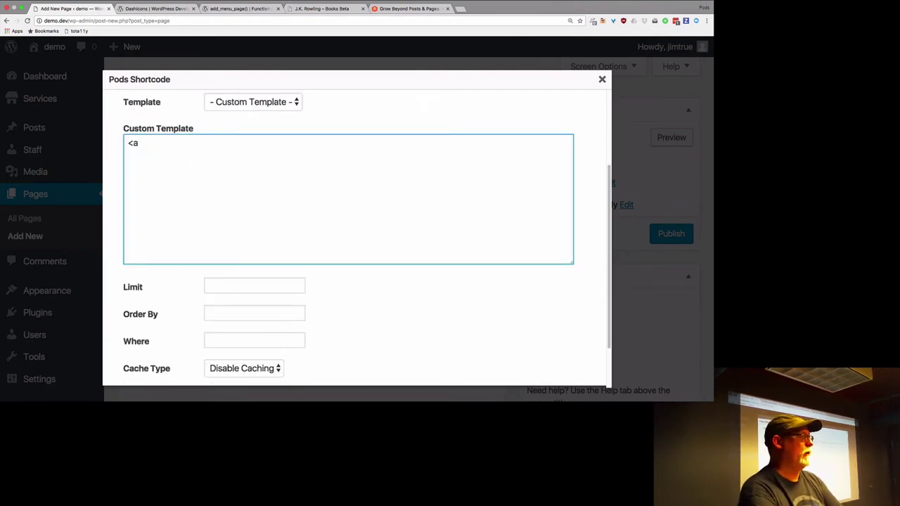
pyautogui.write('<li><')
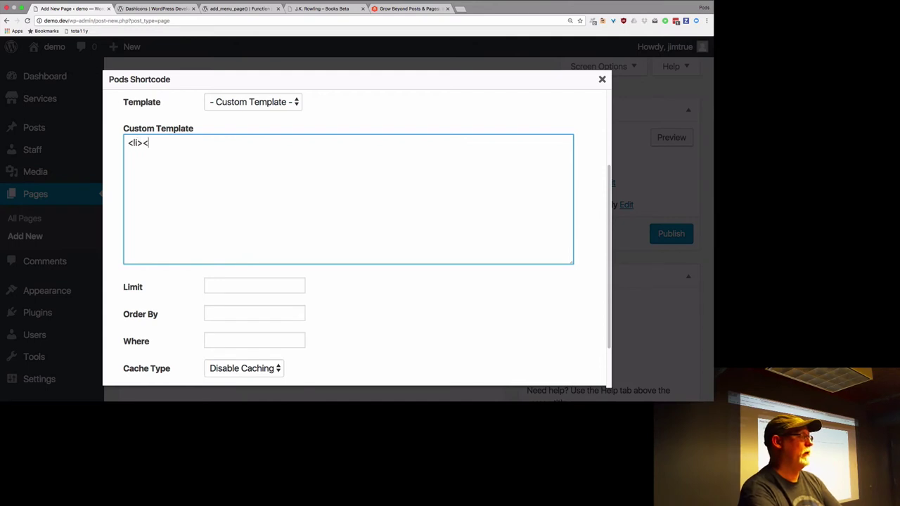
pyautogui.write('a href')
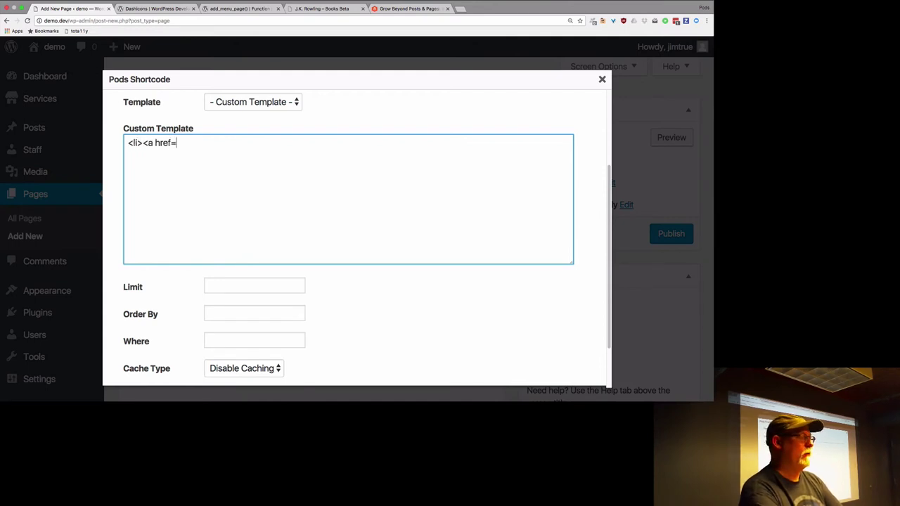
pyautogui.write('="')
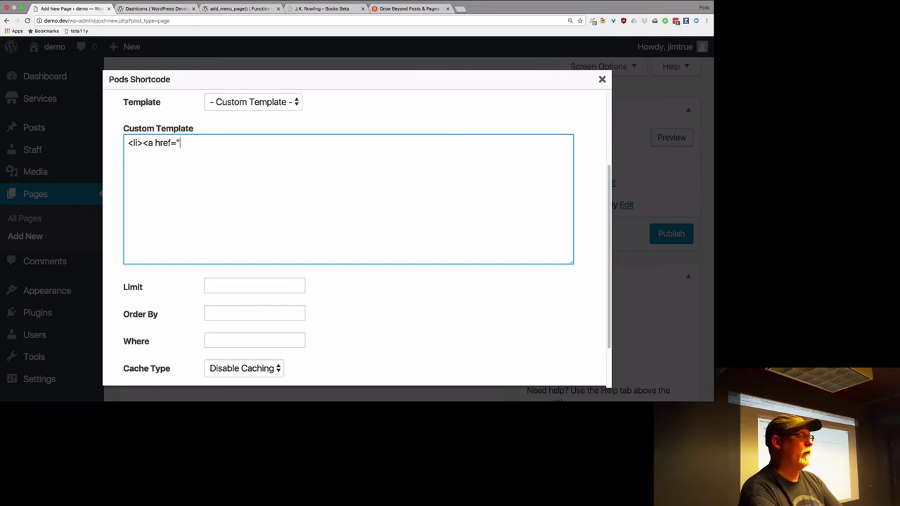
pyautogui.write('{@')
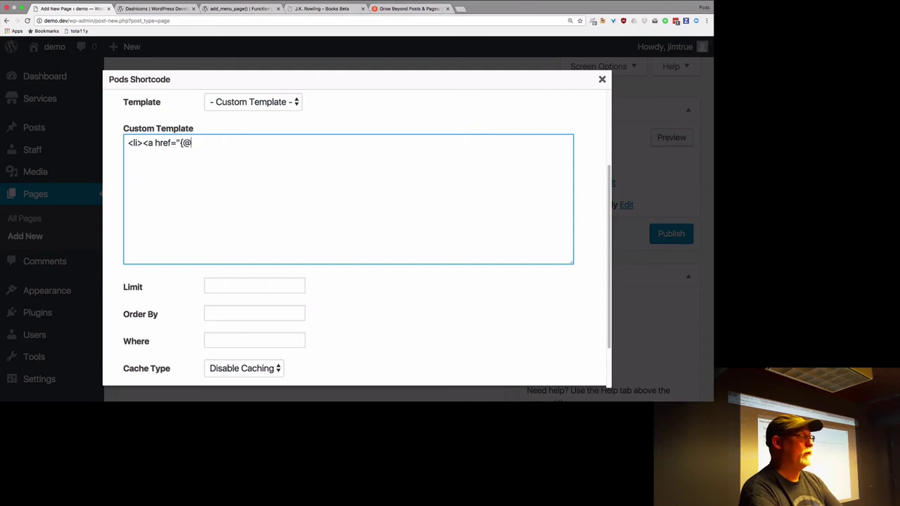
pyautogui.write('p')
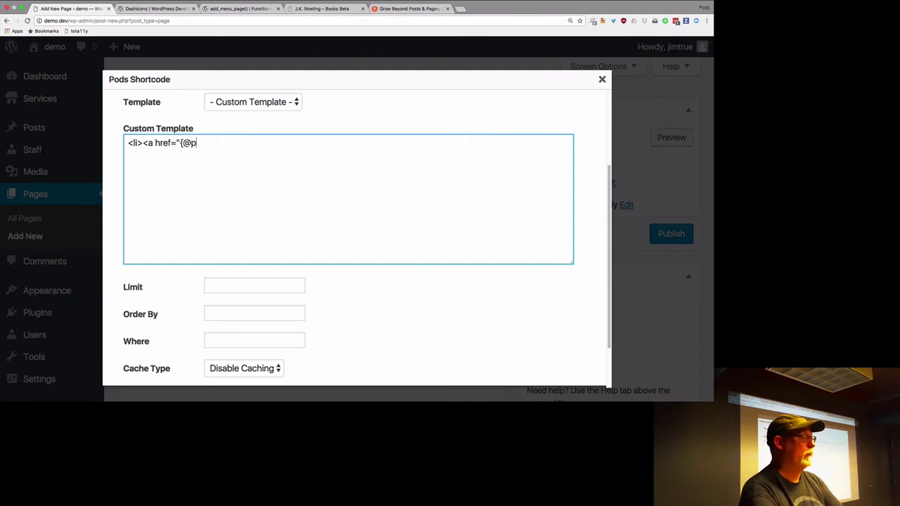
pyautogui.write('ermalink')
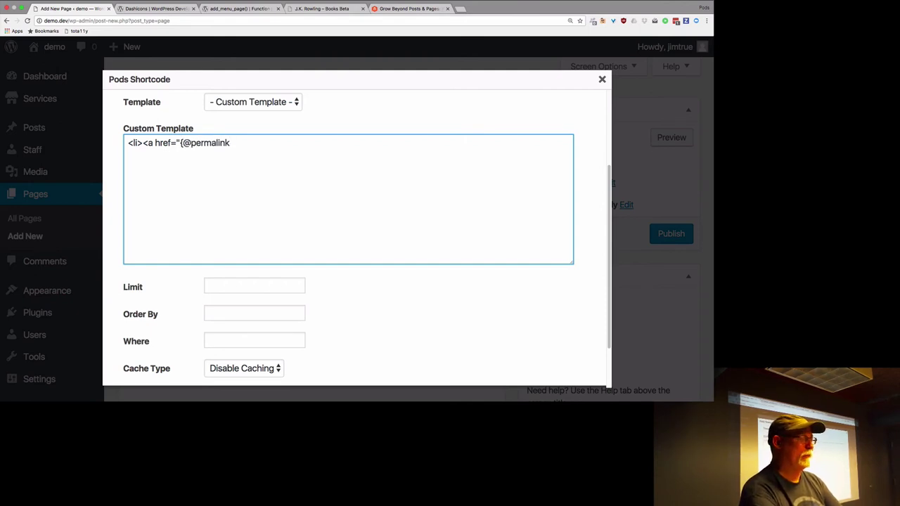
pyautogui.write('}">')
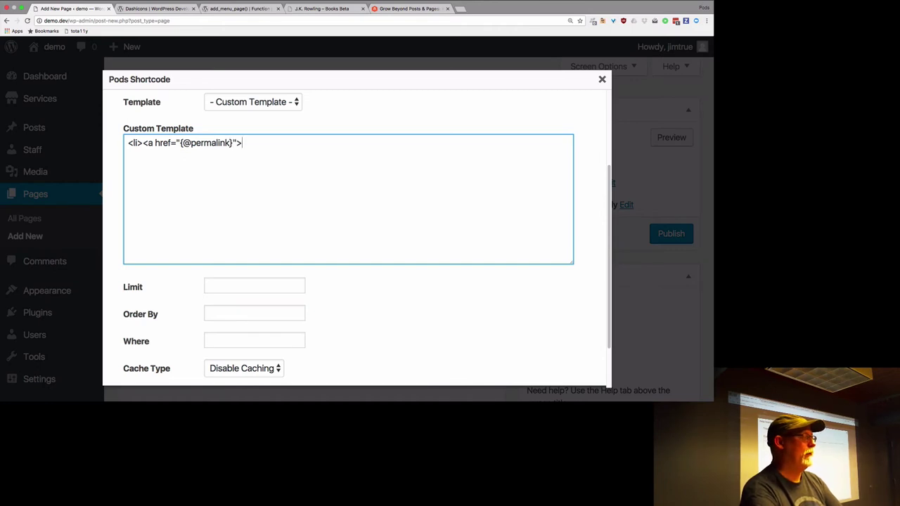
pyautogui.write('{')
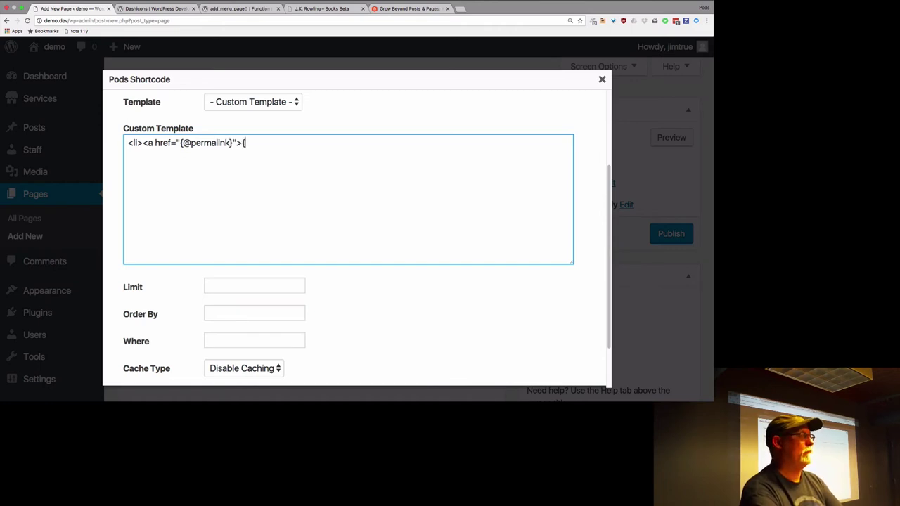
pyautogui.write('@post_title')
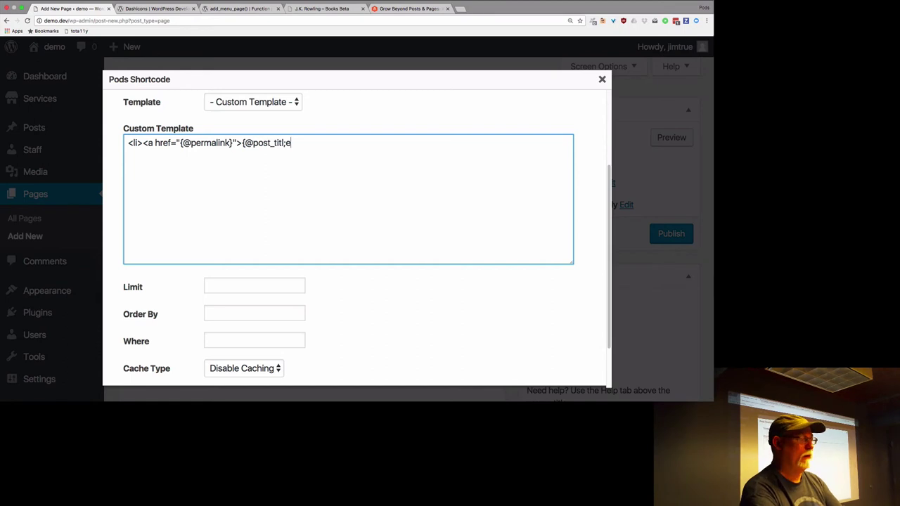
pyautogui.press('BackSpace')
pyautogui.press('BackSpace')
pyautogui.write('le')
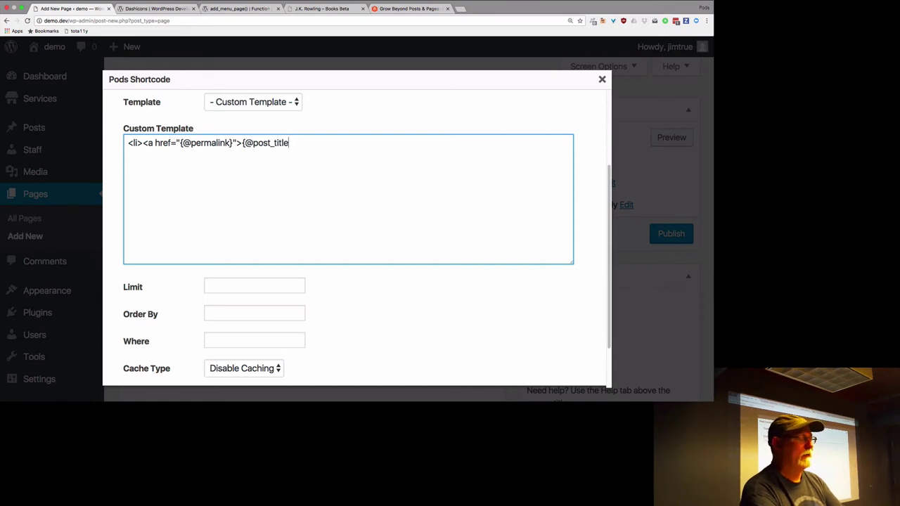
pyautogui.write('}</a')
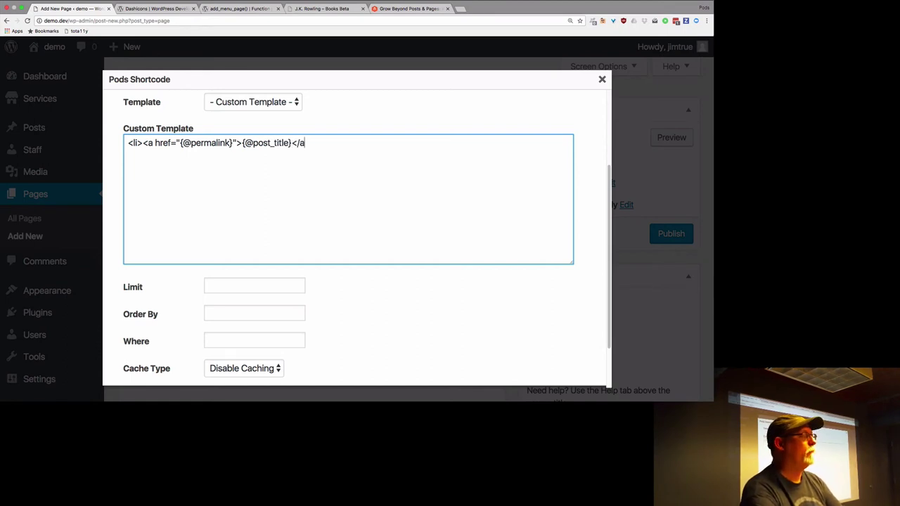
pyautogui.write('l>')
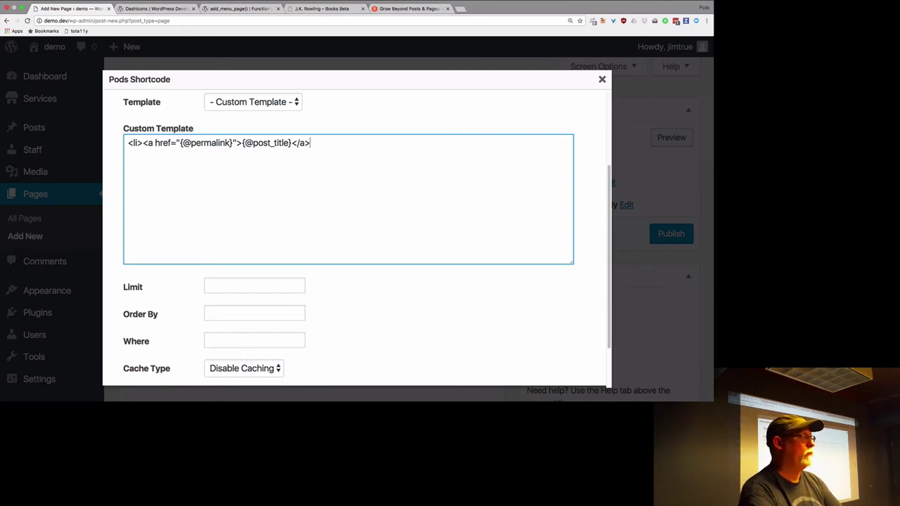
pyautogui.write('</li>')
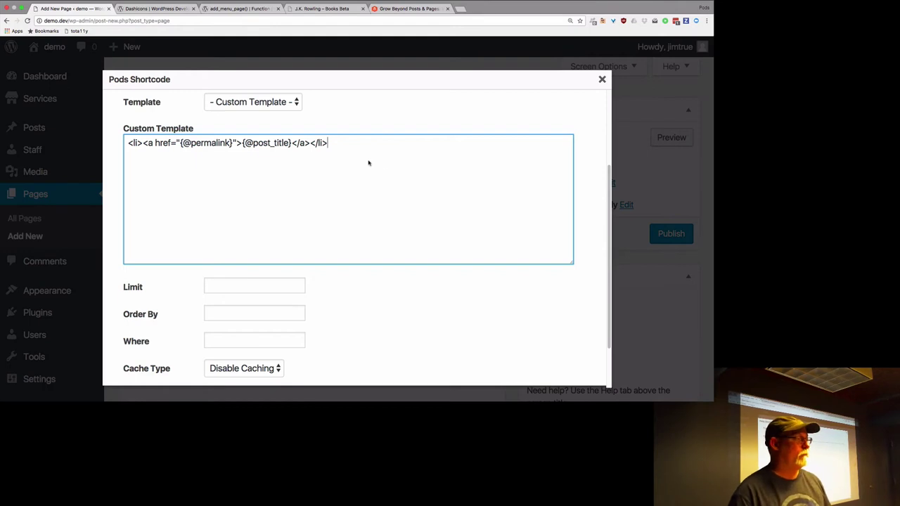
# Step: Set the item limit to -1 and insert the shortcode into the page
pyautogui.scroll(-2, 317, 241)
pyautogui.click(251, 242)
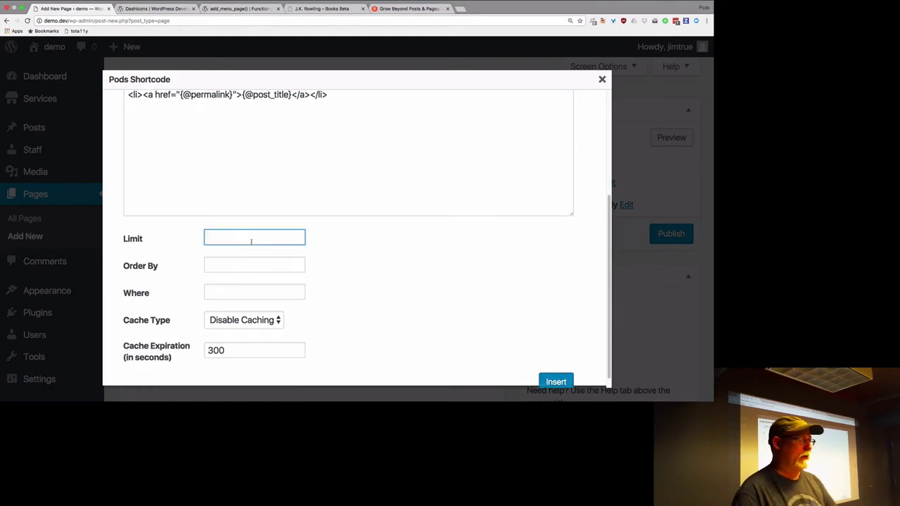
pyautogui.write('-1')
pyautogui.press('Tab')
pyautogui.press('Tab')
pyautogui.press('Tab')
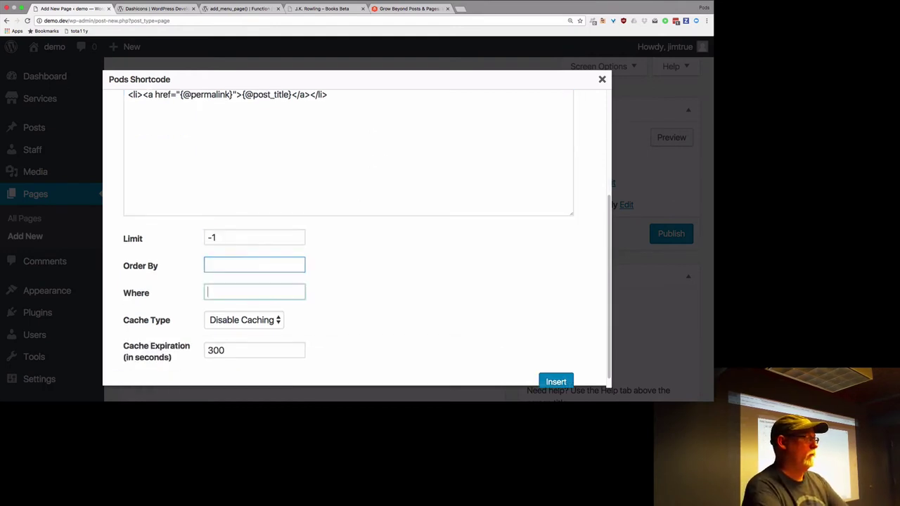
pyautogui.click(541, 380)
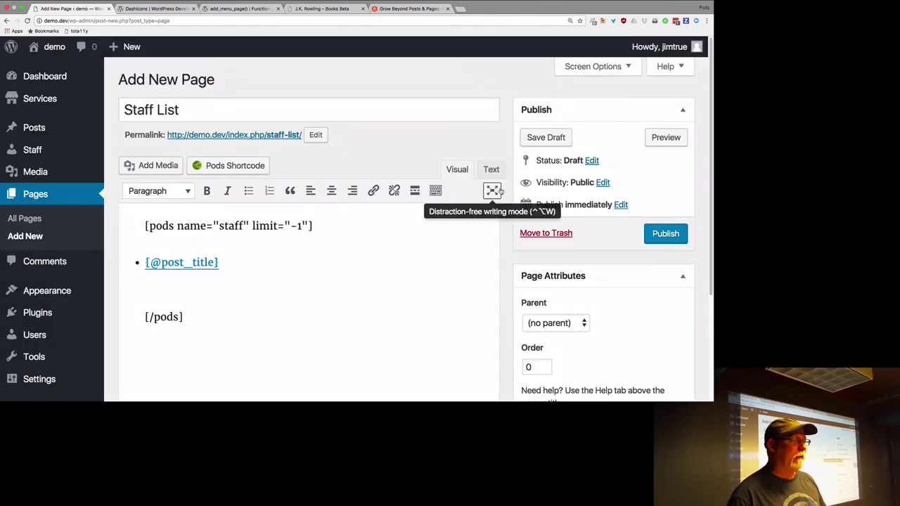
# Step: Delete the stray &nbsp; line below [/pods] in the HTML view, then publish and view the page
pyautogui.click(490, 171)
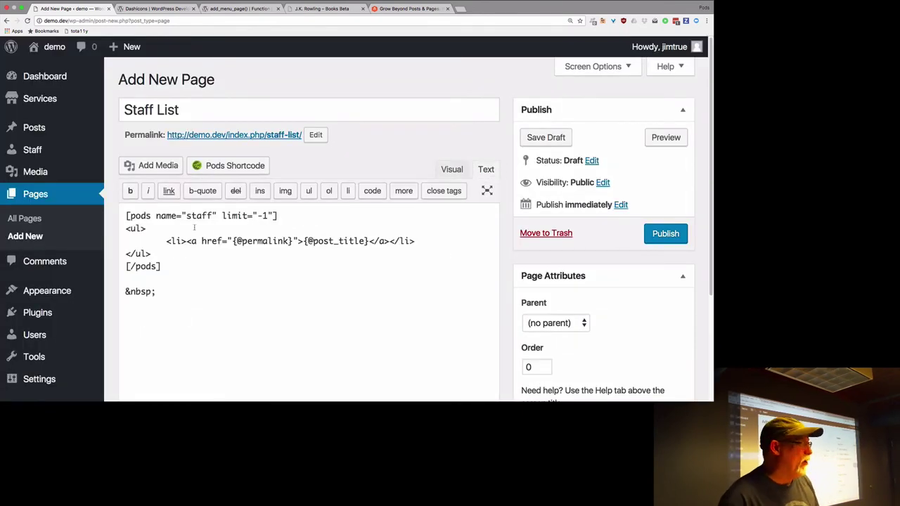
pyautogui.moveTo(127, 281); pyautogui.dragTo(173, 288)
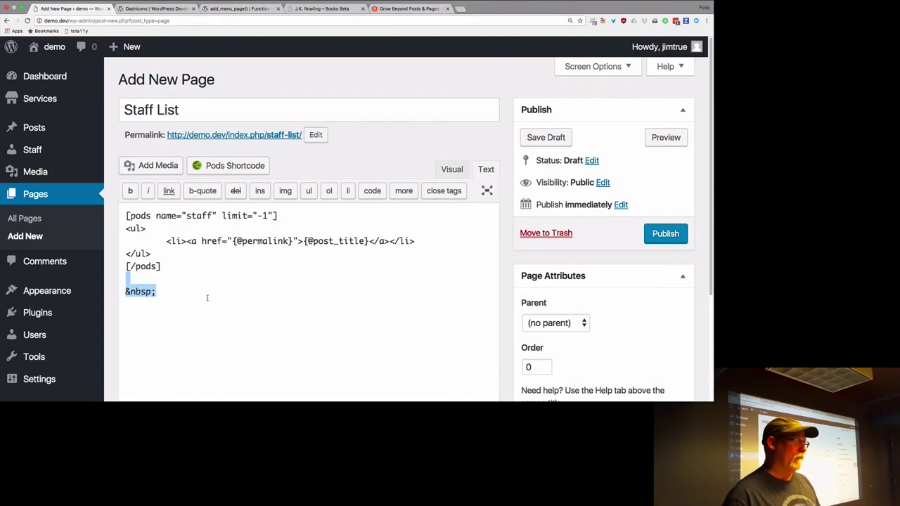
pyautogui.press('BackSpace')
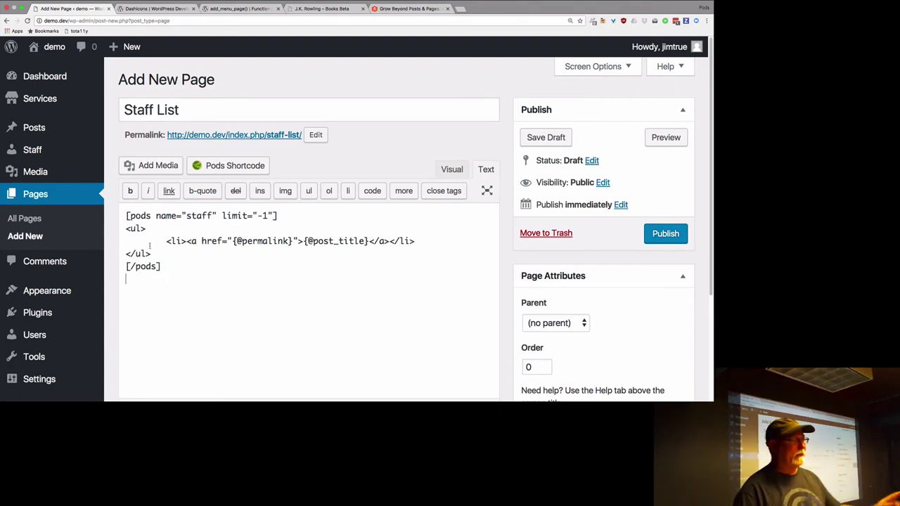
pyautogui.click(663, 235)
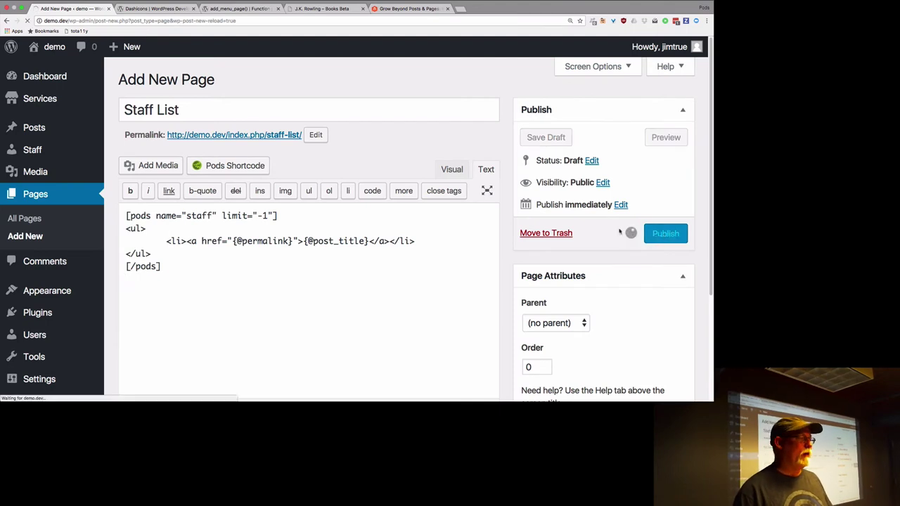
pyautogui.click(169, 47)
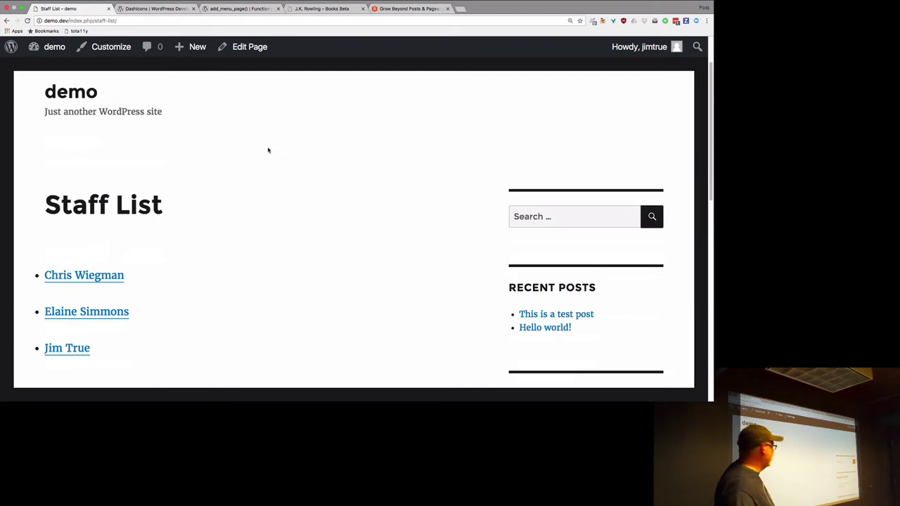
# Step: Scroll through the listed staff members, then return to the admin Dashboard
pyautogui.scroll(-2, 2, 318)
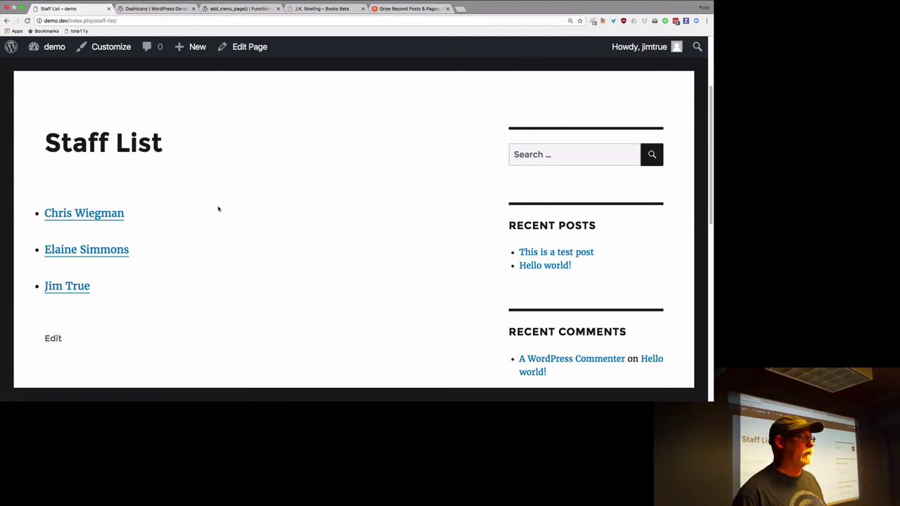
pyautogui.scroll(3, 218, 209)
pyautogui.moveTo(62, 49)
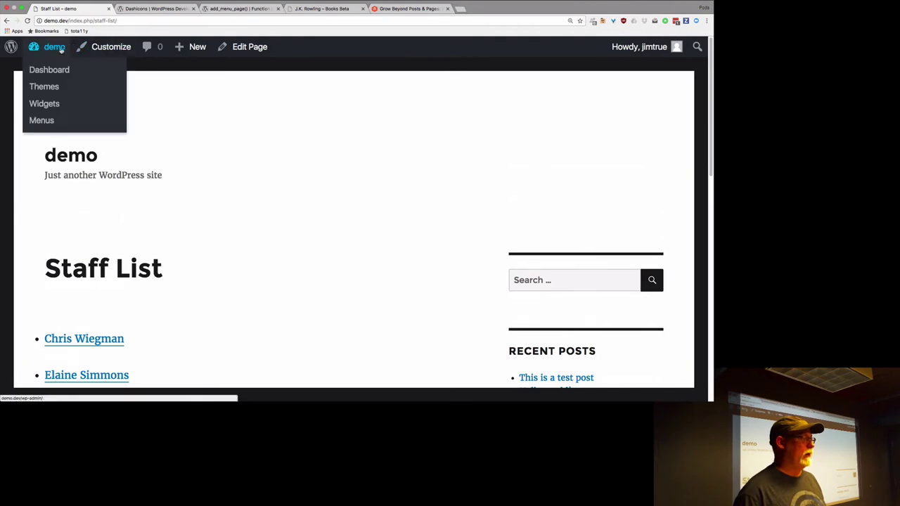
pyautogui.click(56, 70)
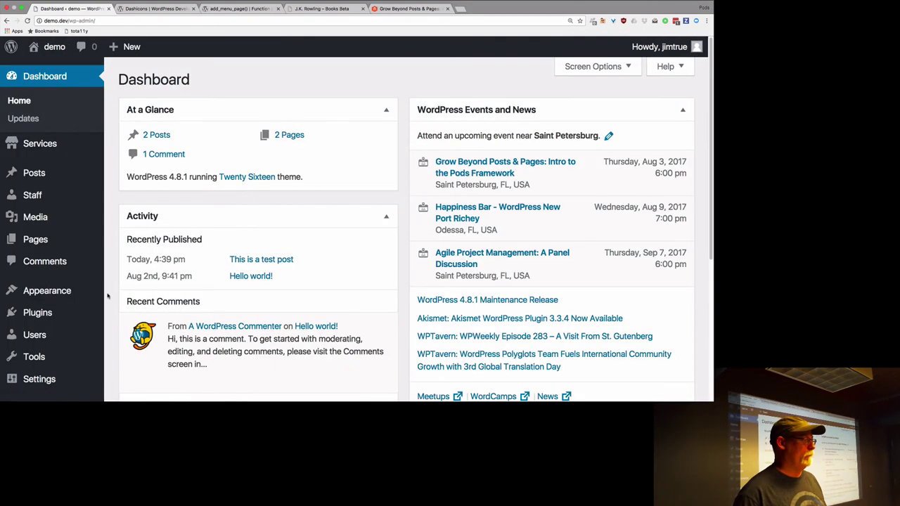
# Step: Create a new Pods template titled 'Staff Detail'
pyautogui.scroll(-5, 108, 296)
pyautogui.moveTo(53, 357)
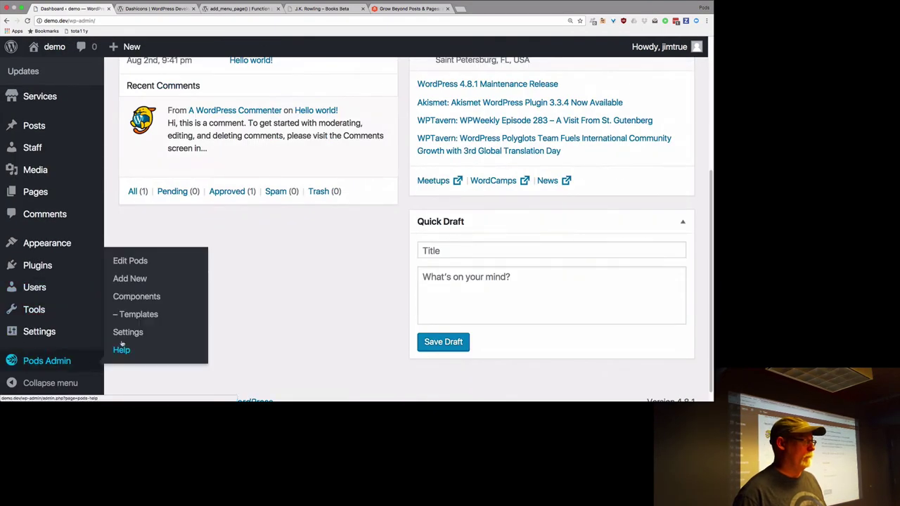
pyautogui.click(138, 315)
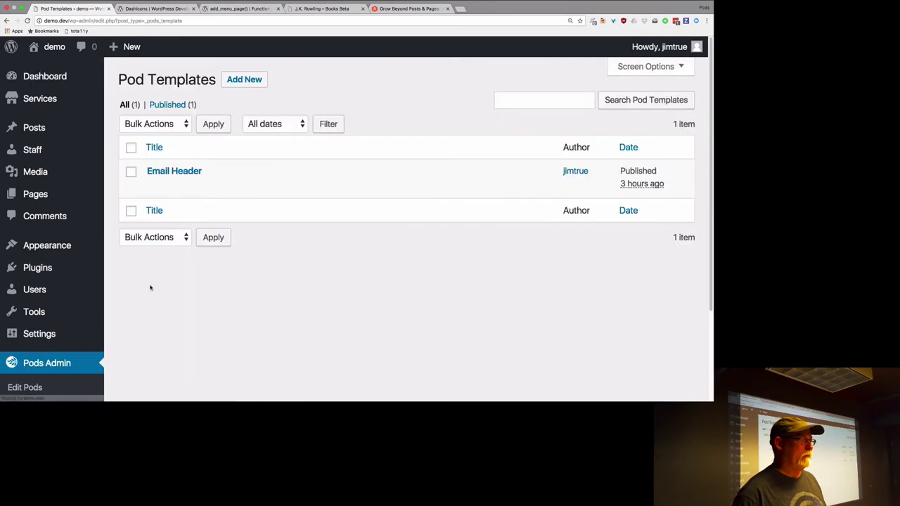
pyautogui.click(241, 82)
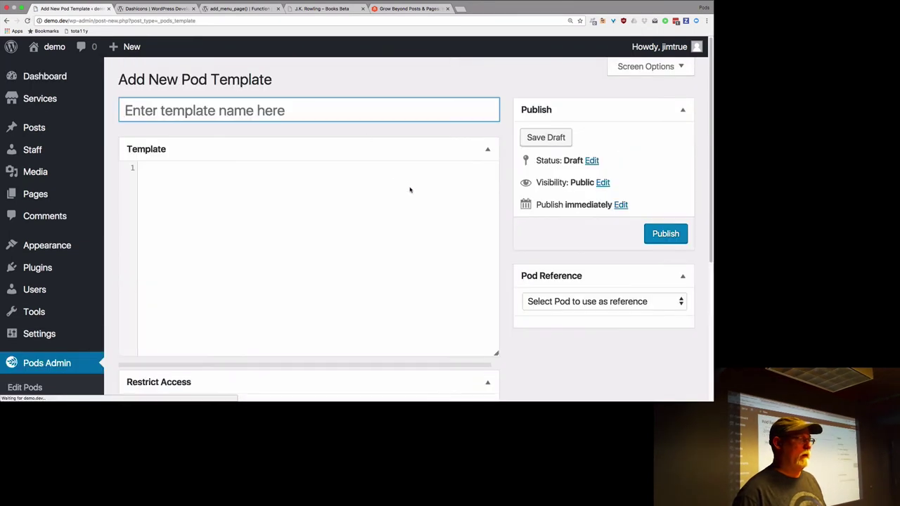
pyautogui.write('Staff Detail')
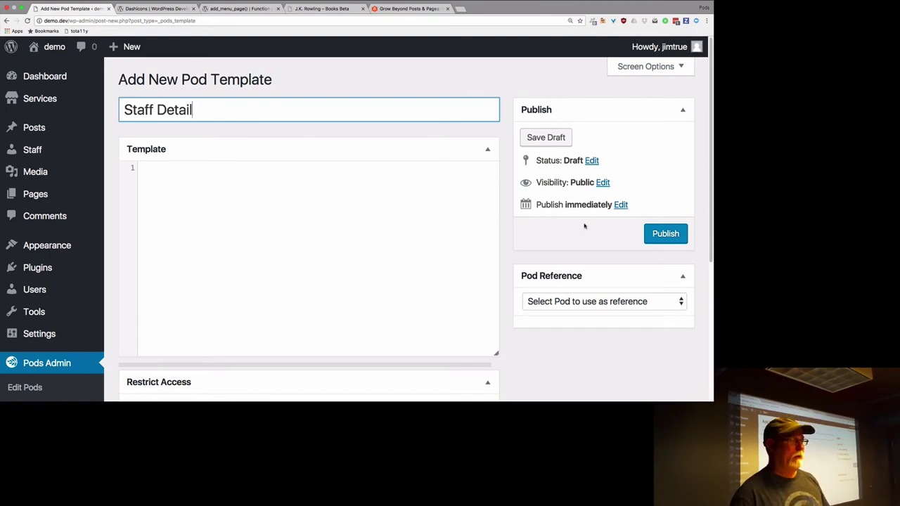
# Step: Set its Pod Reference to Staff and browse the available fields
pyautogui.click(679, 302)
pyautogui.click(642, 326)
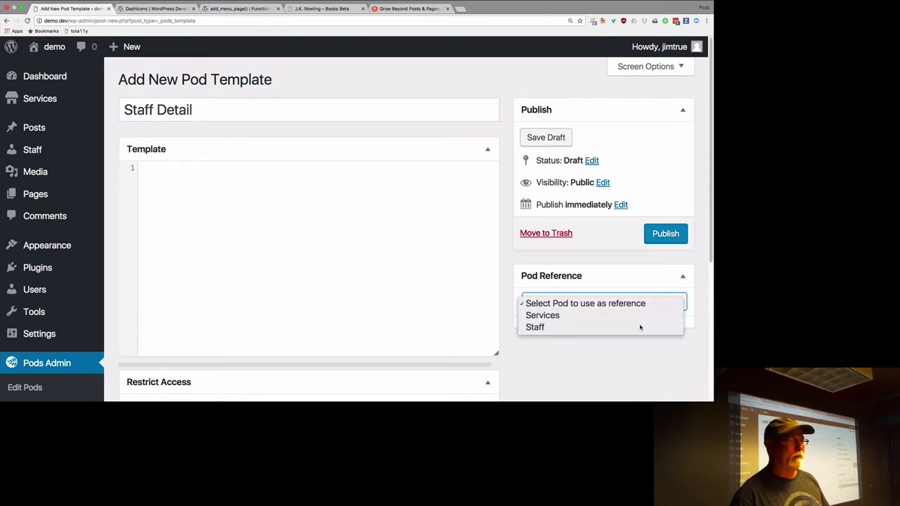
pyautogui.scroll(-3, 534, 304)
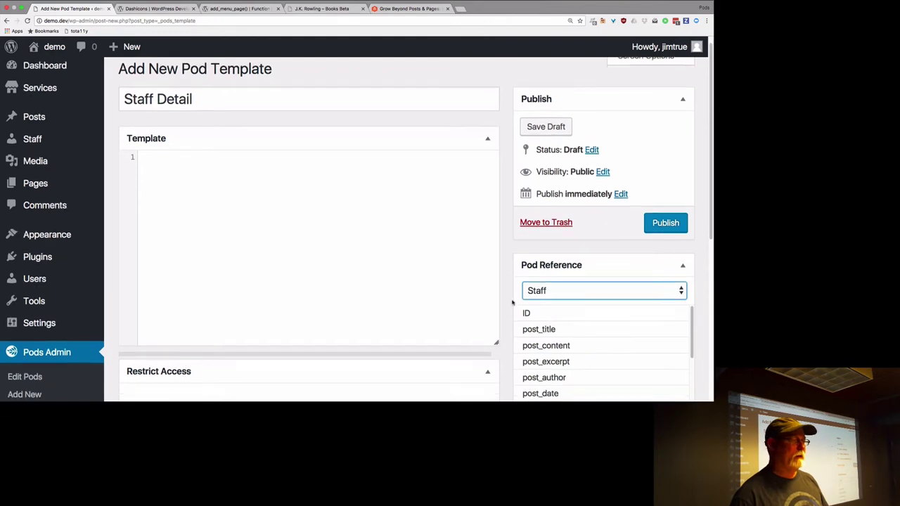
pyautogui.scroll(-10, 511, 303)
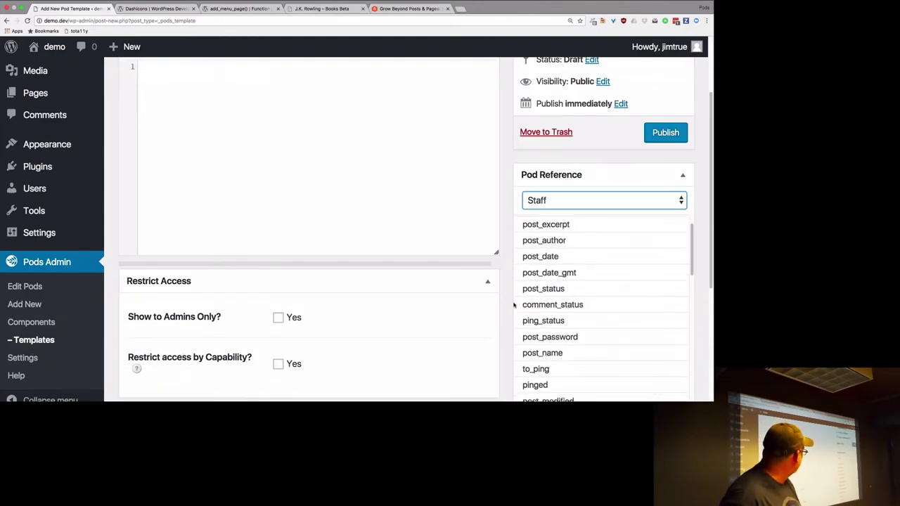
pyautogui.scroll(-10, 514, 304)
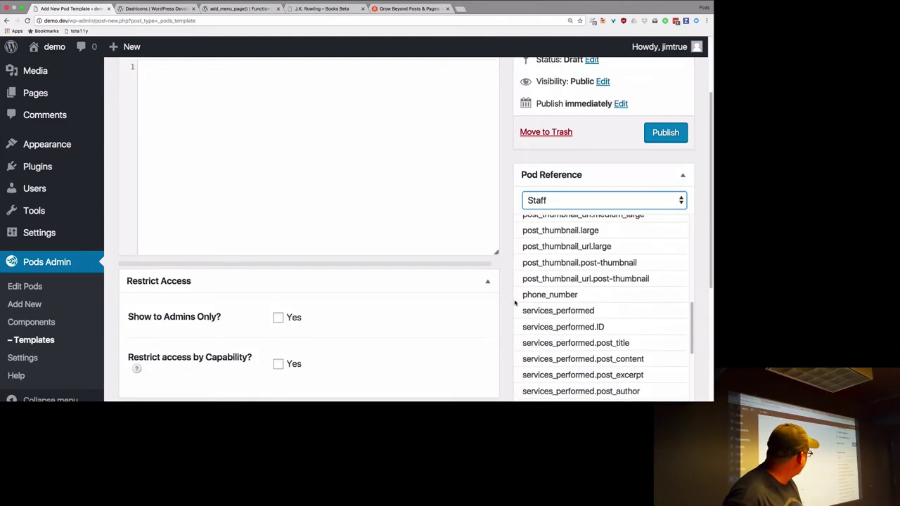
pyautogui.scroll(-10, 516, 301)
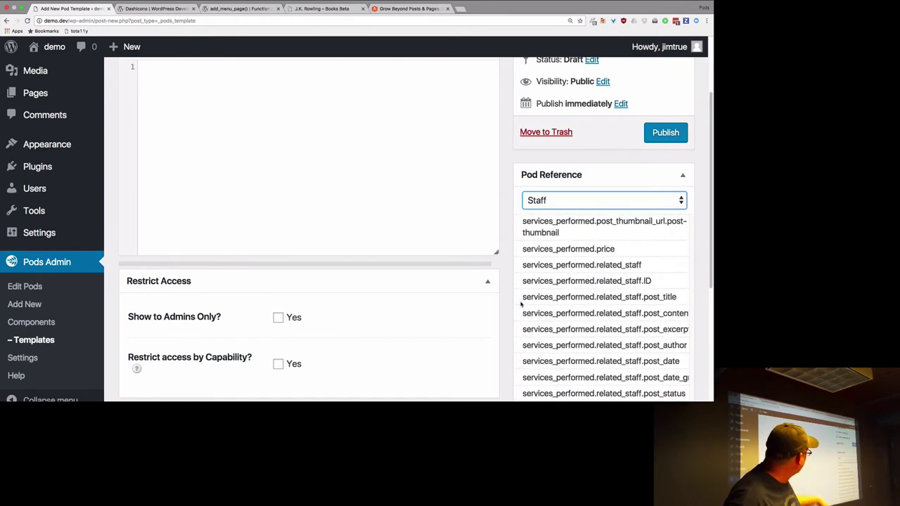
pyautogui.scroll(-2, 521, 304)
pyautogui.scroll(10, 521, 304)
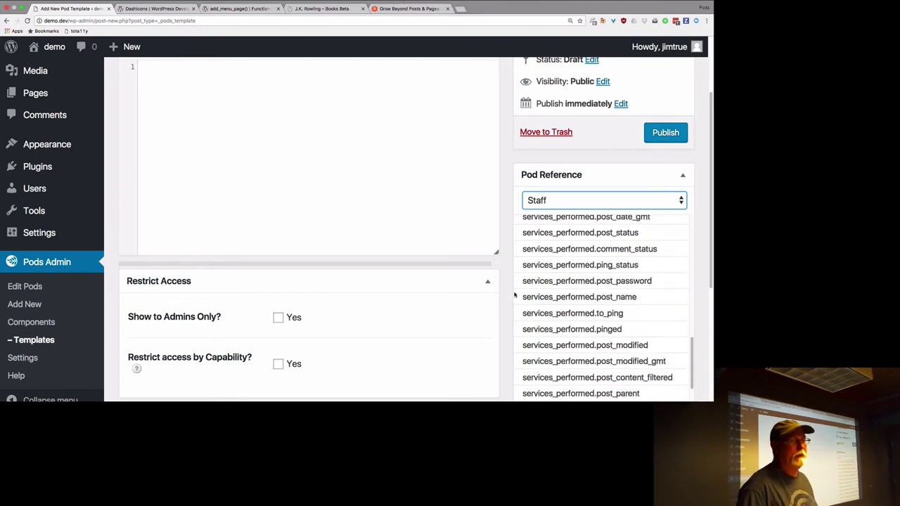
pyautogui.scroll(-15, 520, 293)
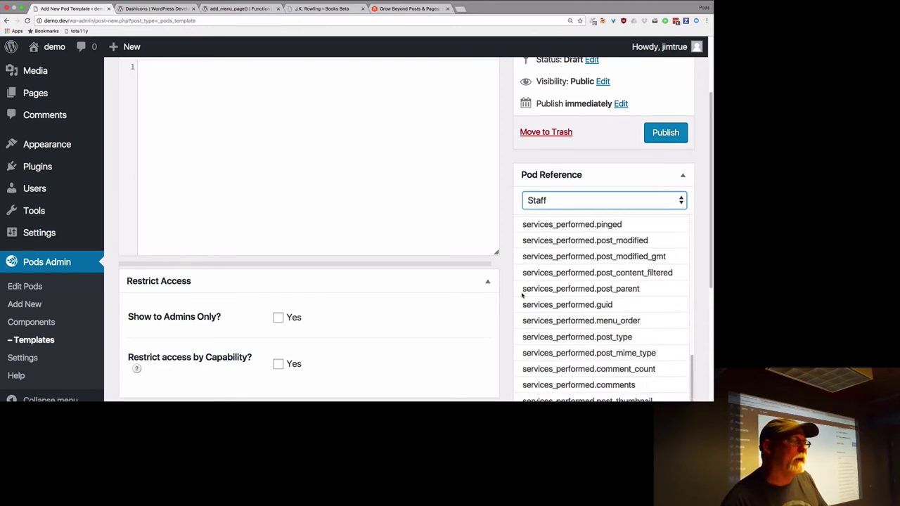
# Step: Start the template body with an 'Email Address:' label
pyautogui.scroll(-8, 523, 294)
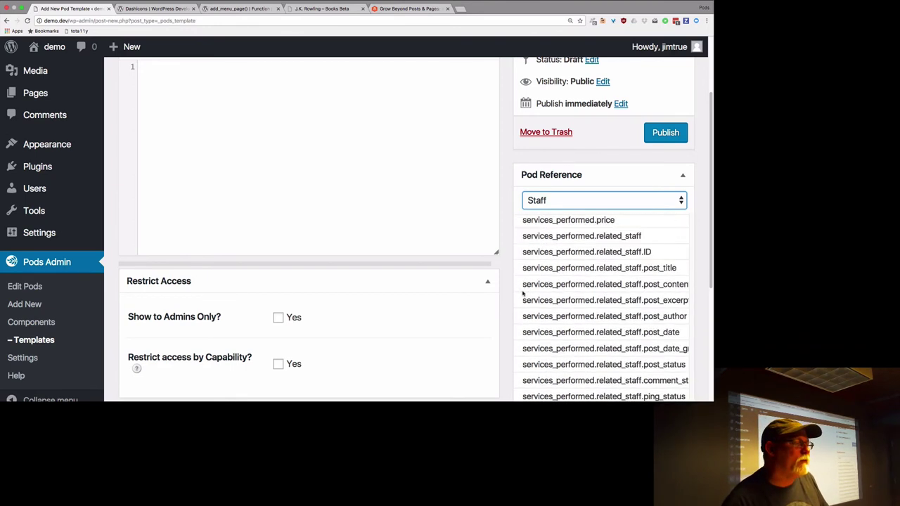
pyautogui.scroll(20, 523, 294)
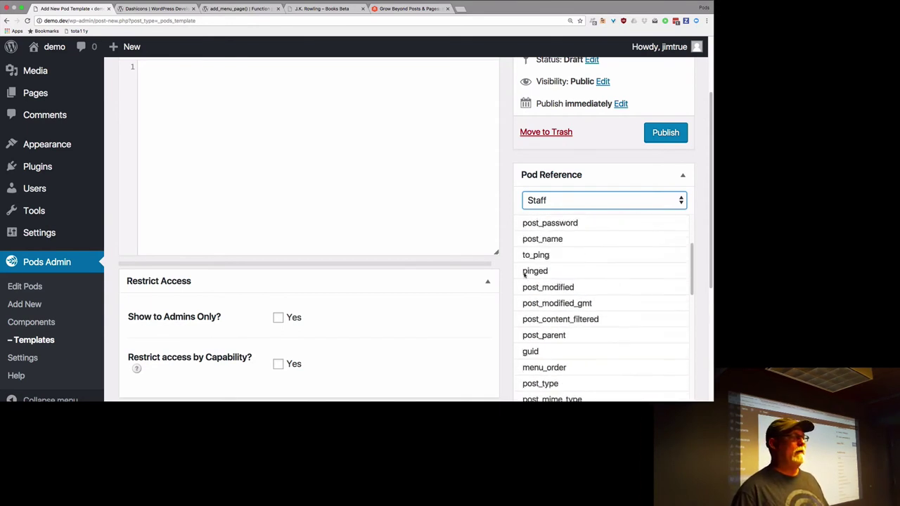
pyautogui.click(179, 160)
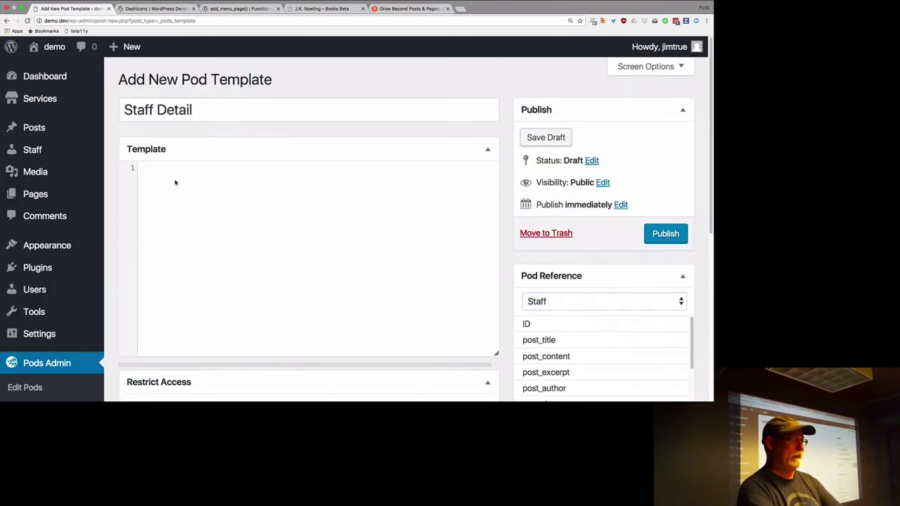
pyautogui.write('[')
pyautogui.press('BackSpace')
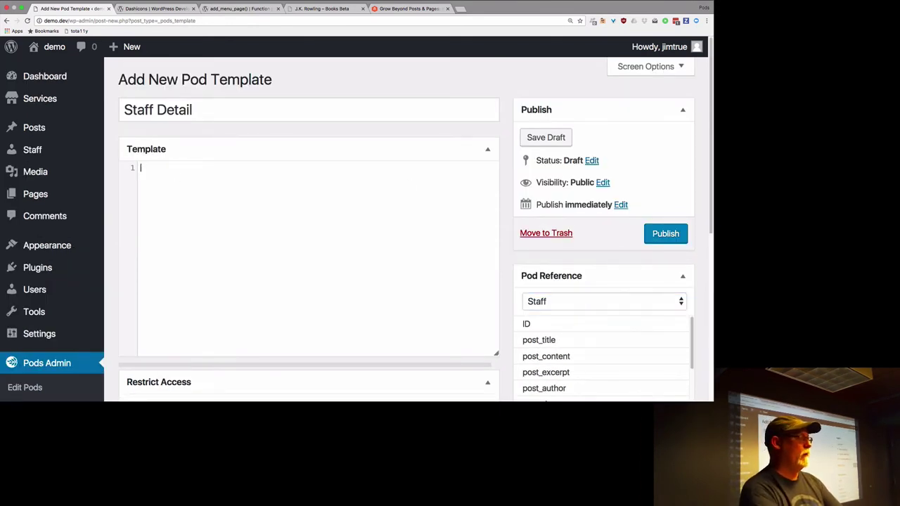
pyautogui.write('<')
pyautogui.press('BackSpace')
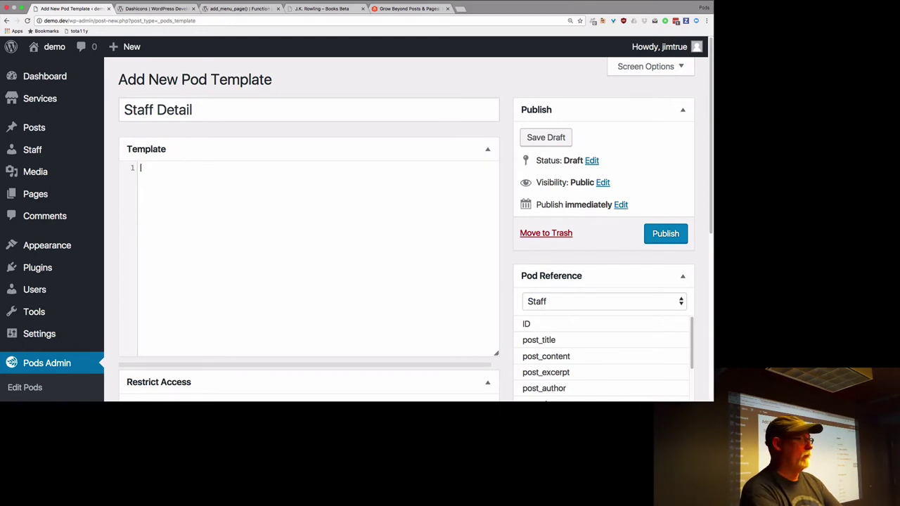
pyautogui.write('Email Address:')
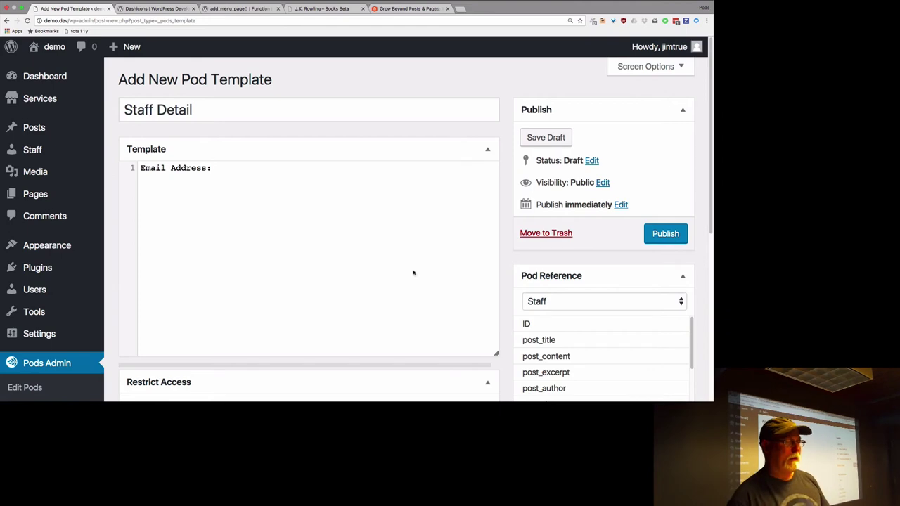
pyautogui.scroll(-5, 481, 320)
pyautogui.scroll(5, 500, 325)
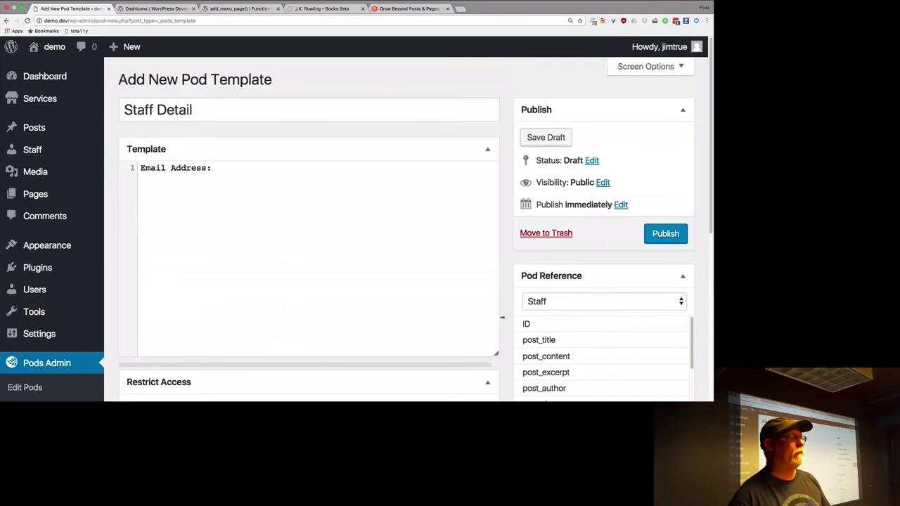
pyautogui.tripleClick(199, 168)
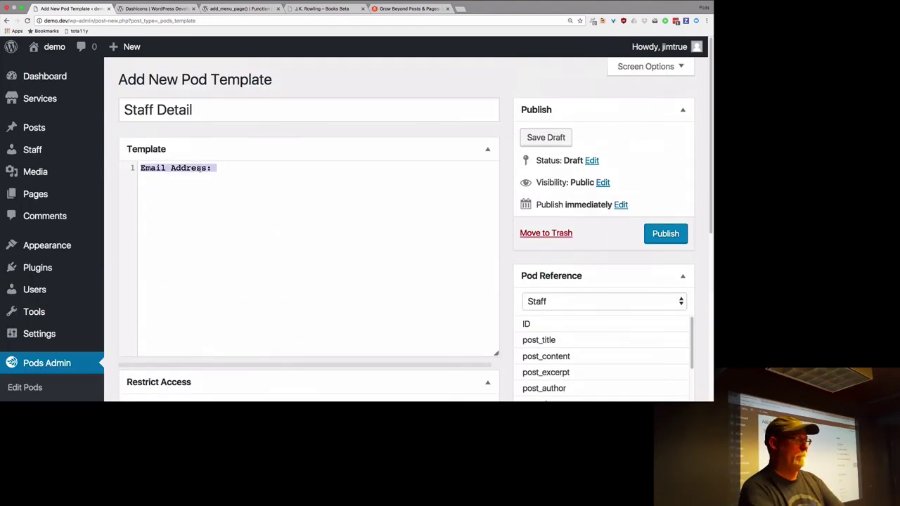
pyautogui.write('Phone')
pyautogui.press('BackSpace')
pyautogui.press('BackSpace')
pyautogui.press('BackSpace')
pyautogui.press('BackSpace')
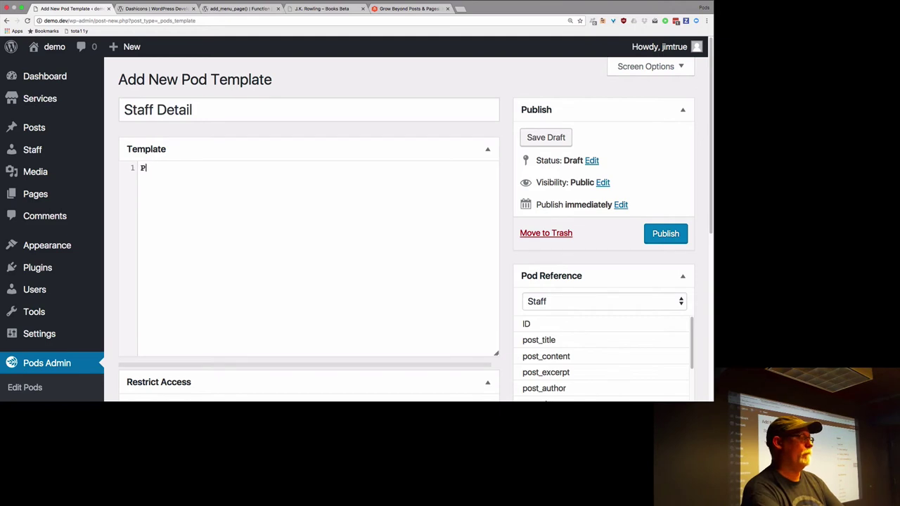
pyautogui.write('hone Numb')
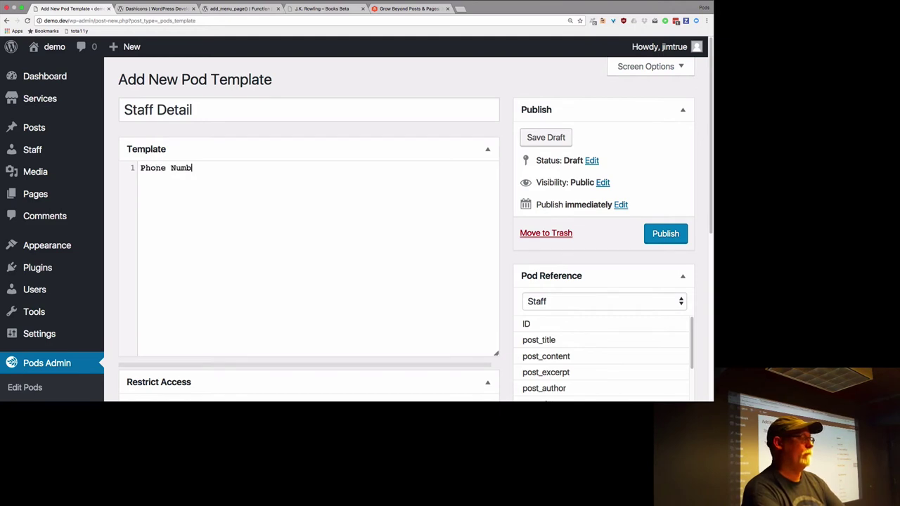
pyautogui.write('er: {@ph')
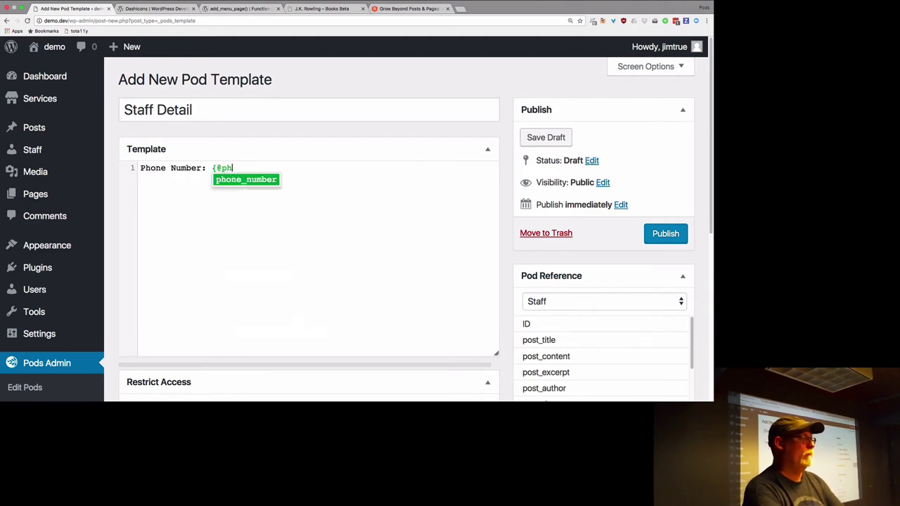
pyautogui.press('Return')
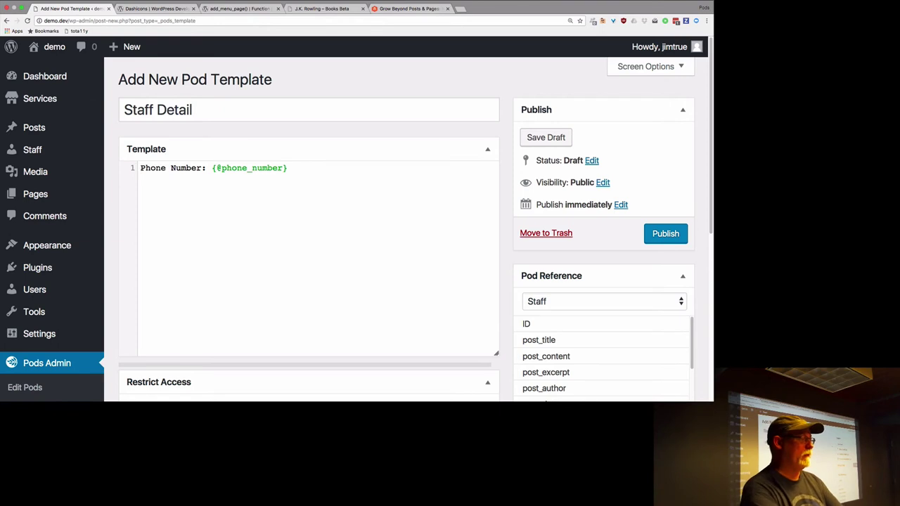
pyautogui.click(141, 168)
pyautogui.write('<div>')
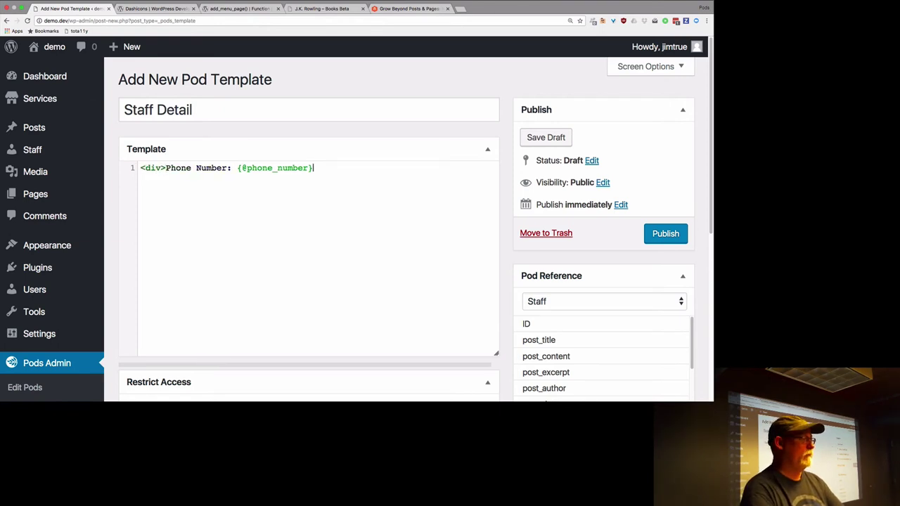
pyautogui.write('</div>')
pyautogui.press('Return')
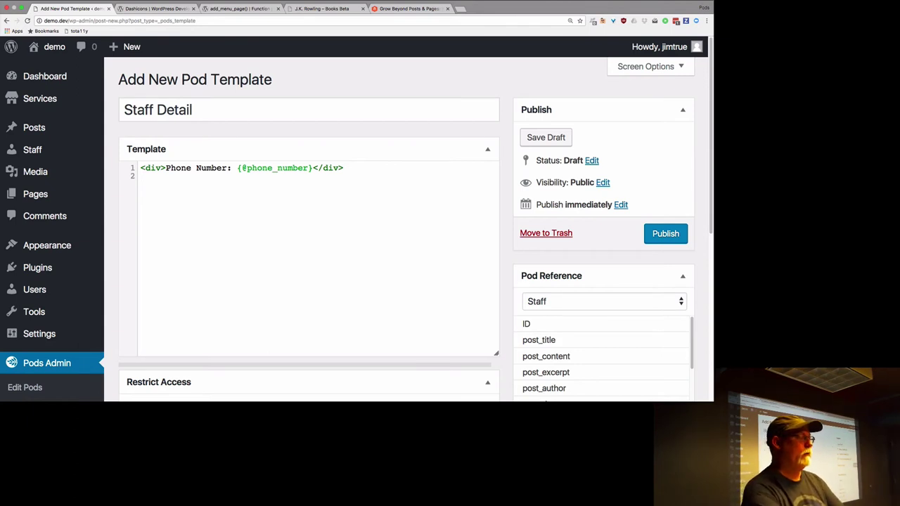
# Step: Add an [if services_performed] … [/if] block below the phone line
pyautogui.write('[if')
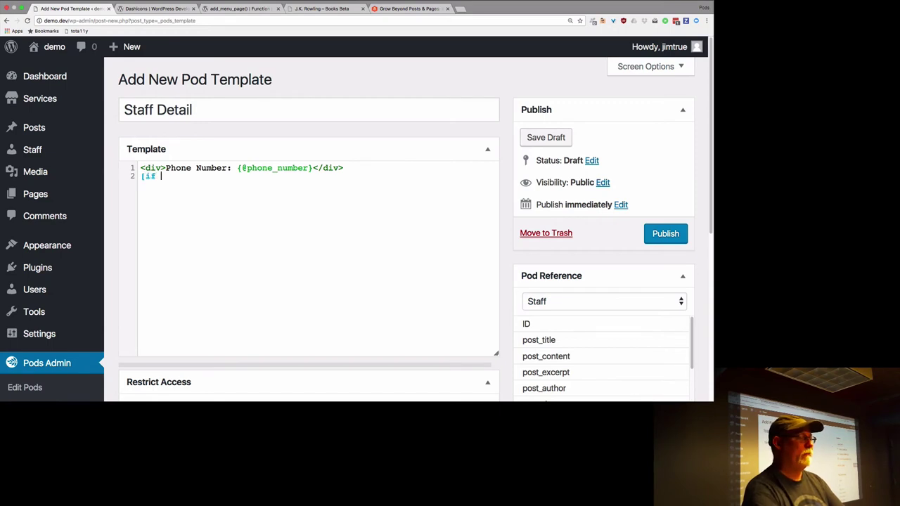
pyautogui.write(' re')
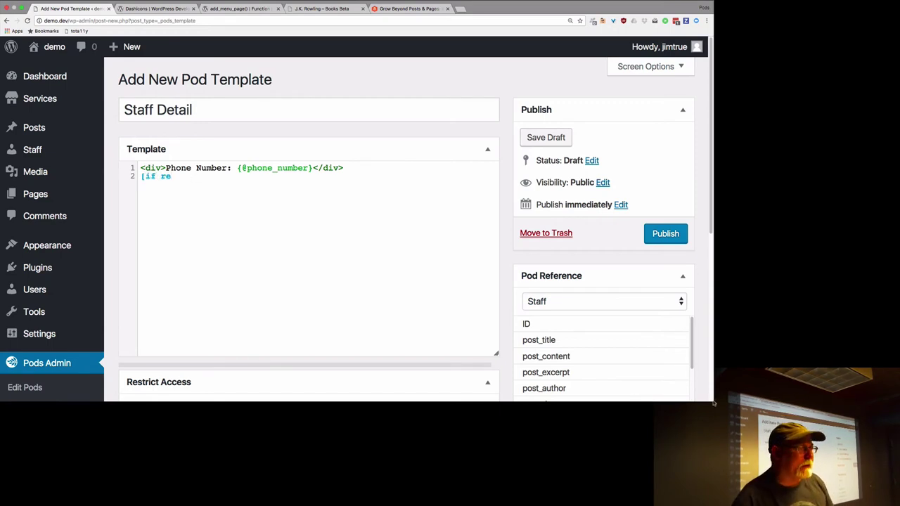
pyautogui.scroll(-10, 656, 356)
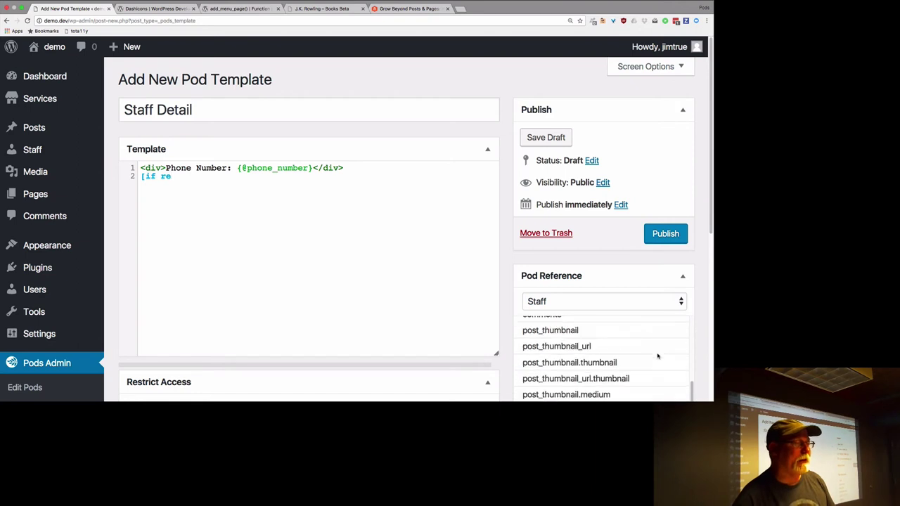
pyautogui.scroll(-10, 657, 356)
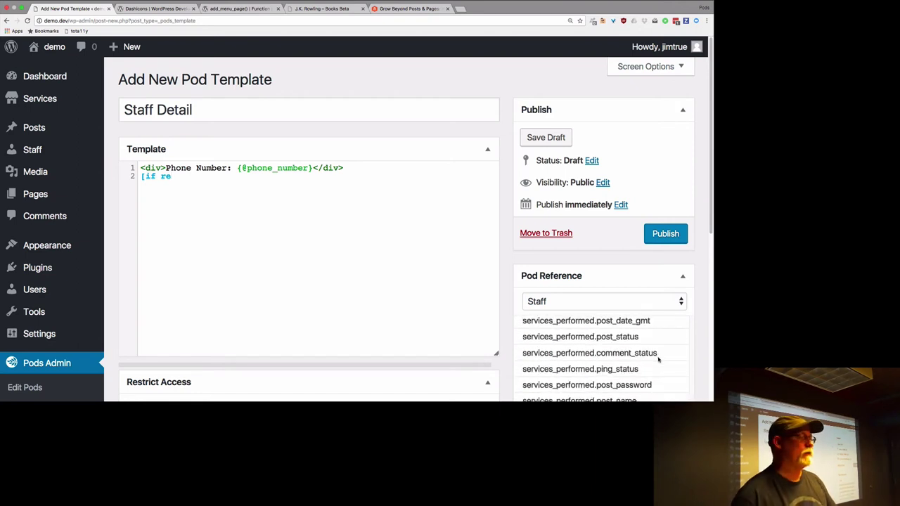
pyautogui.press('BackSpace')
pyautogui.press('BackSpace')
pyautogui.write('s')
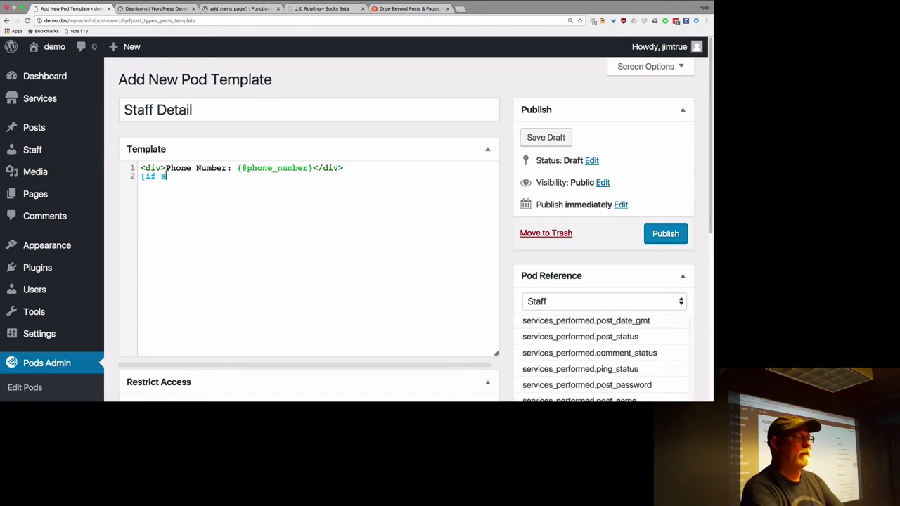
pyautogui.write('ervices_')
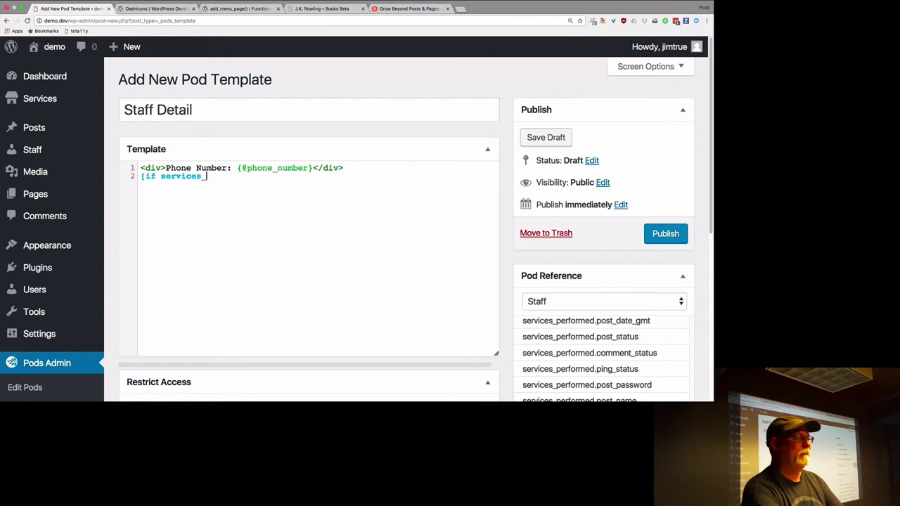
pyautogui.write('performed')
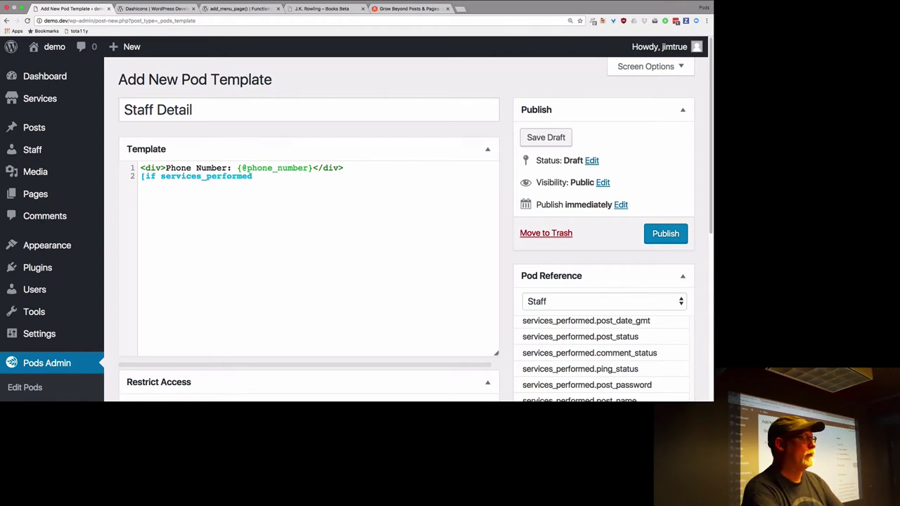
pyautogui.write('] ')
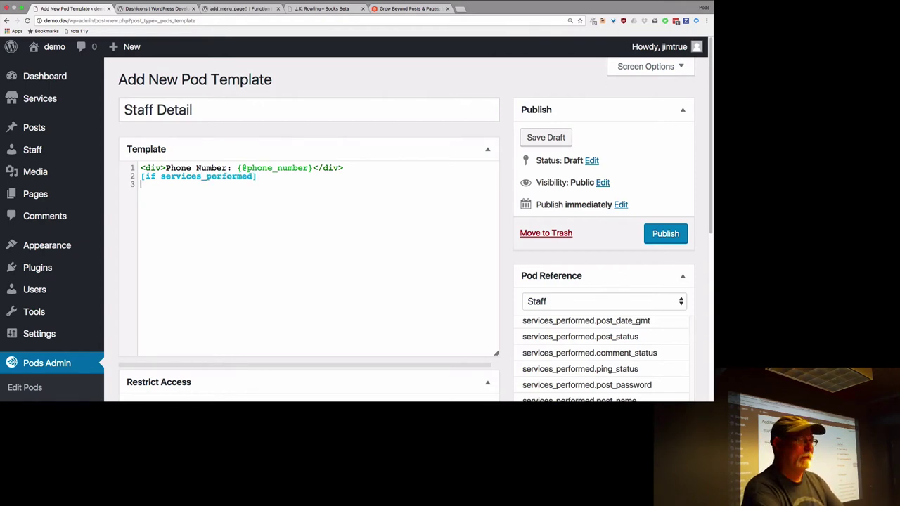
pyautogui.write('[/if]')
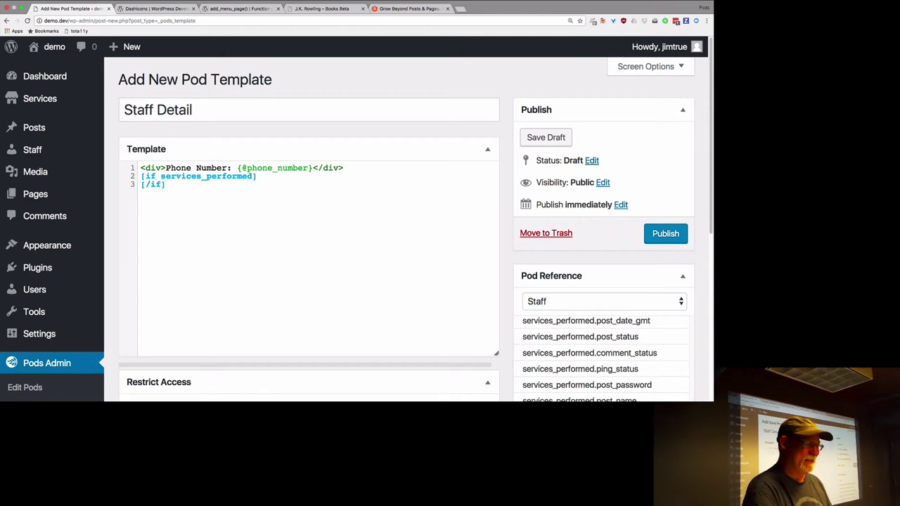
pyautogui.press('Return')
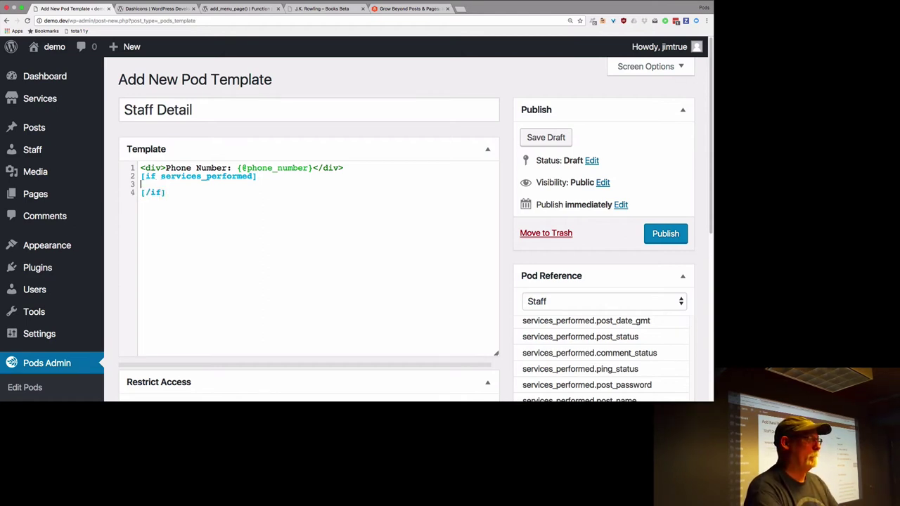
# Step: Put an empty <ul class="services"></ul> list inside the condition block
pyautogui.write('<ul')
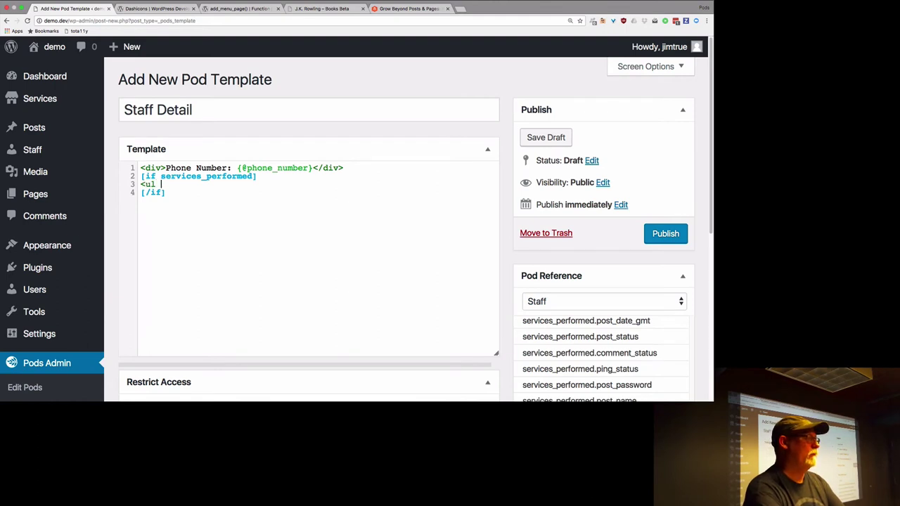
pyautogui.write(' class')
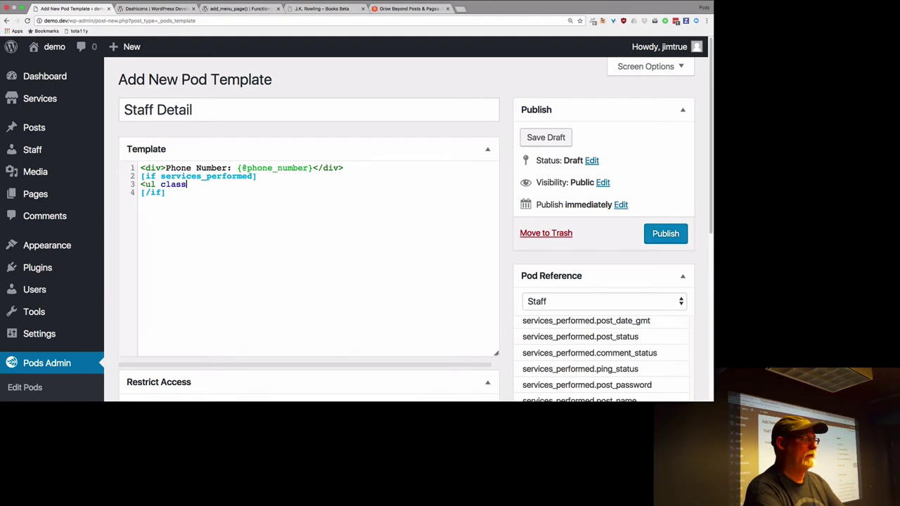
pyautogui.write('="services"')
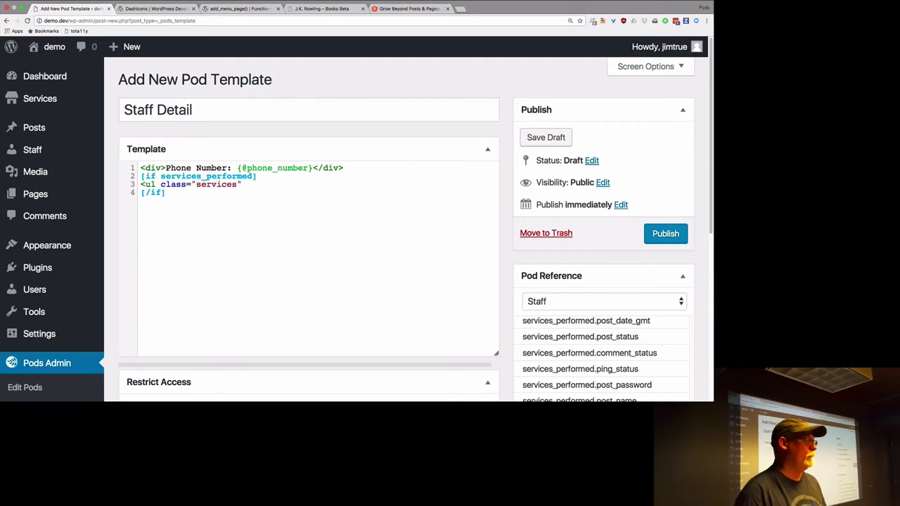
pyautogui.write('>')
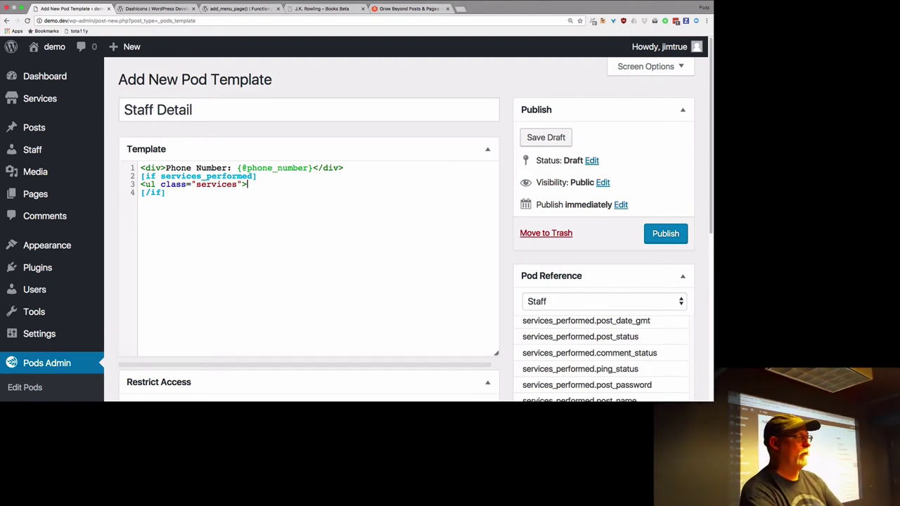
pyautogui.press('Return')
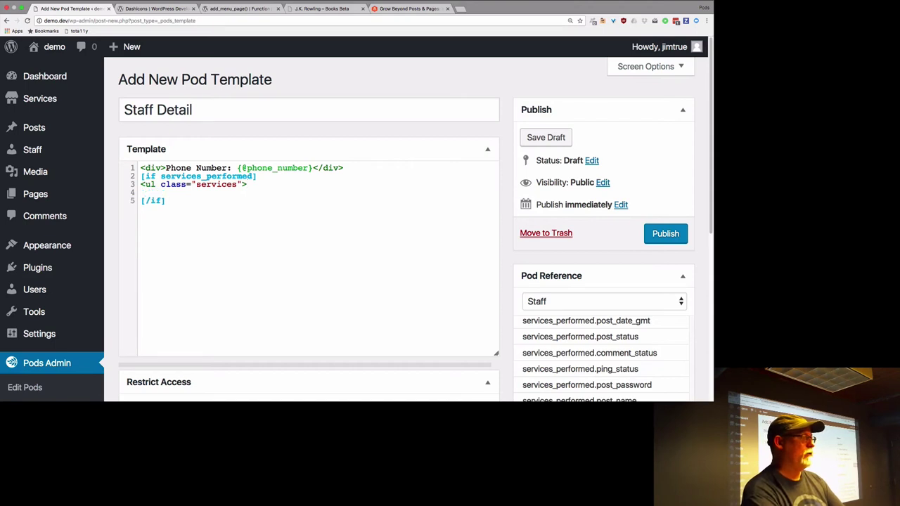
pyautogui.write('</ul>')
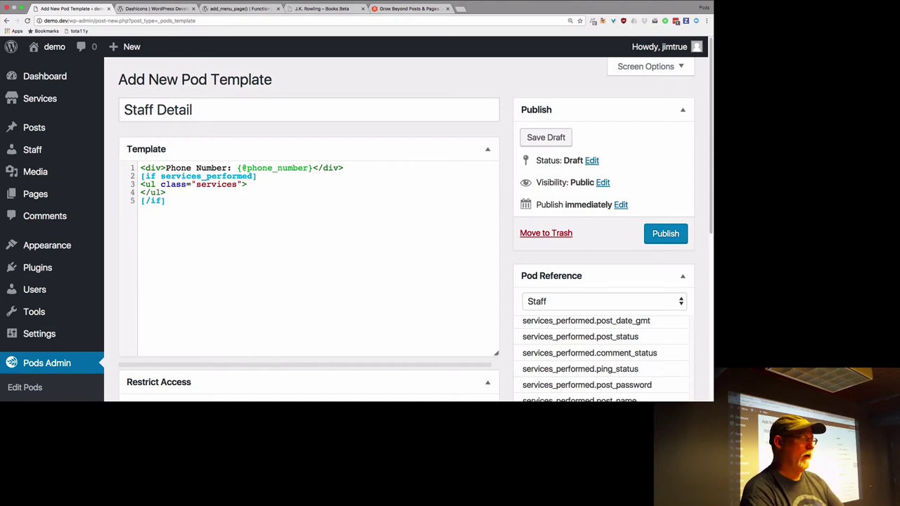
pyautogui.press('Left')
pyautogui.press('Left')
pyautogui.press('Left')
pyautogui.press('Left')
pyautogui.press('Left')
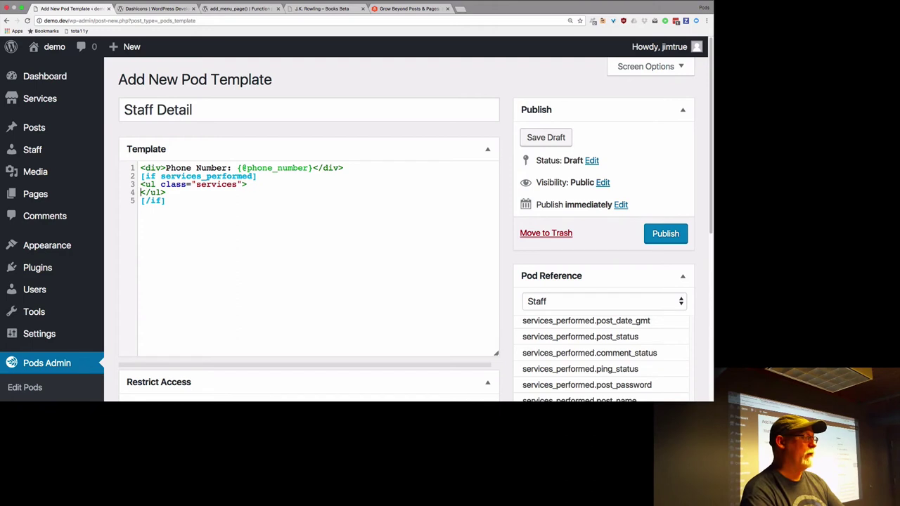
pyautogui.press('Up')
pyautogui.press('End')
pyautogui.press('Return')
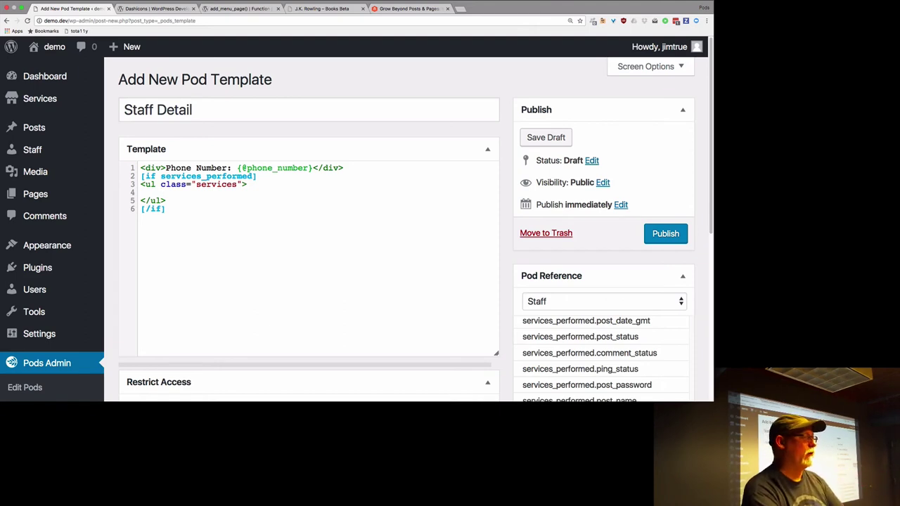
# Step: Add a [each services_performed] … [/each] loop inside the services list
pyautogui.write('<li>')
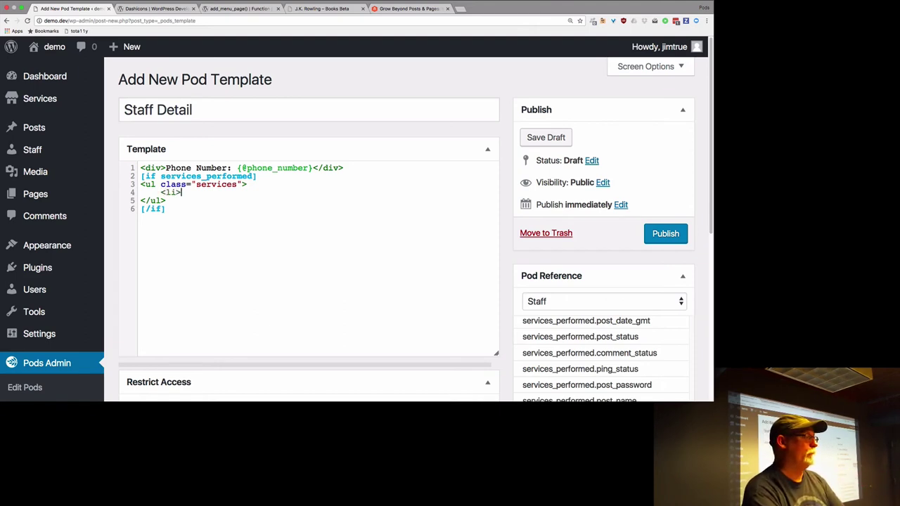
pyautogui.press('BackSpace')
pyautogui.press('BackSpace')
pyautogui.press('BackSpace')
pyautogui.press('BackSpace')
pyautogui.write('[each')
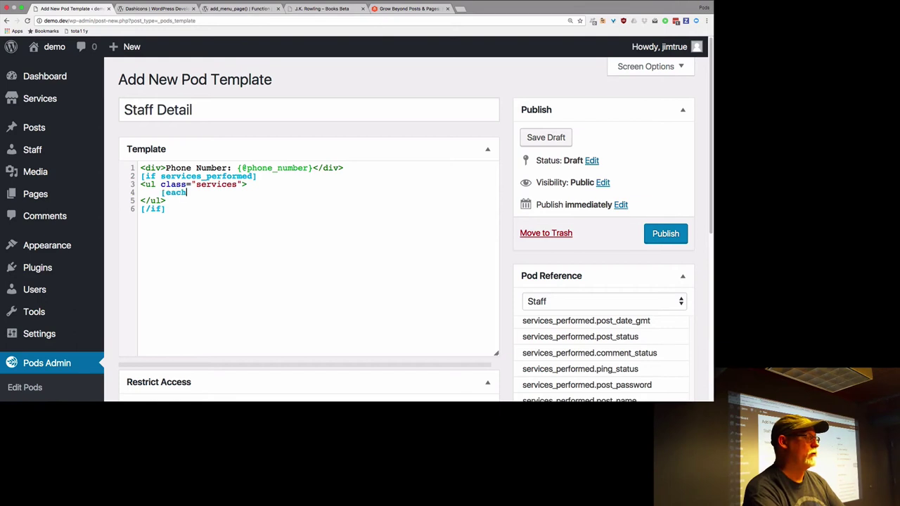
pyautogui.write(' services')
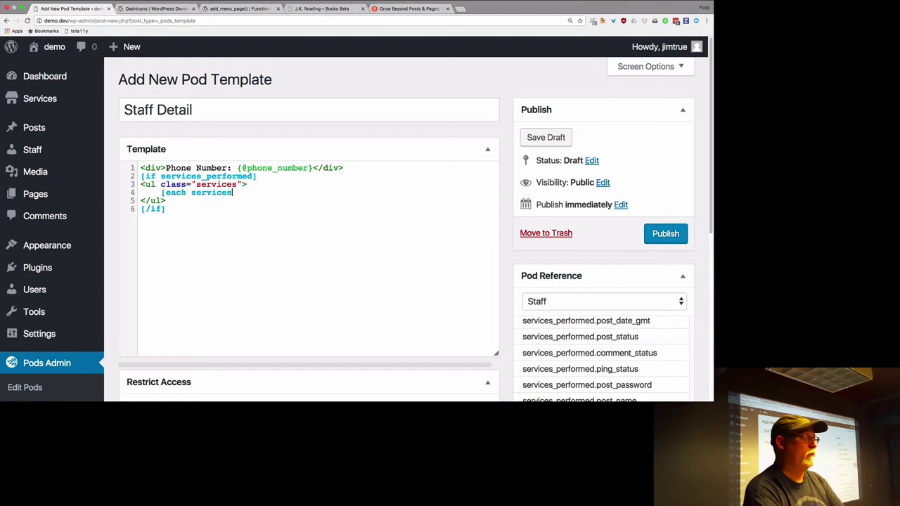
pyautogui.write('_perfomr')
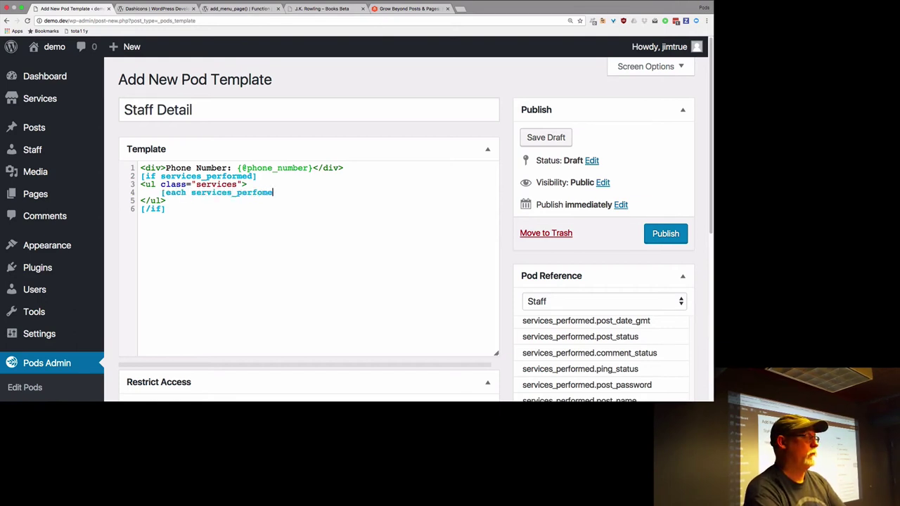
pyautogui.press('BackSpace')
pyautogui.press('BackSpace')
pyautogui.write('rmed]')
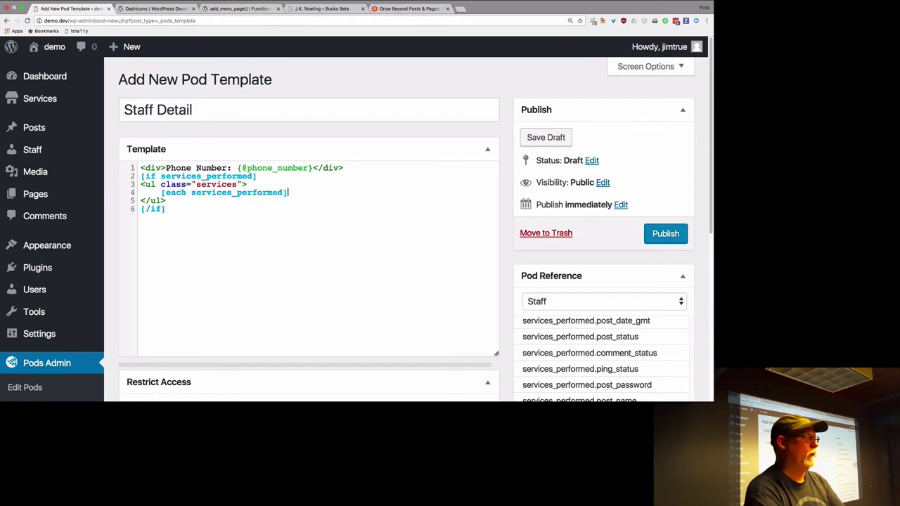
pyautogui.press('Return')
pyautogui.write('[/each')
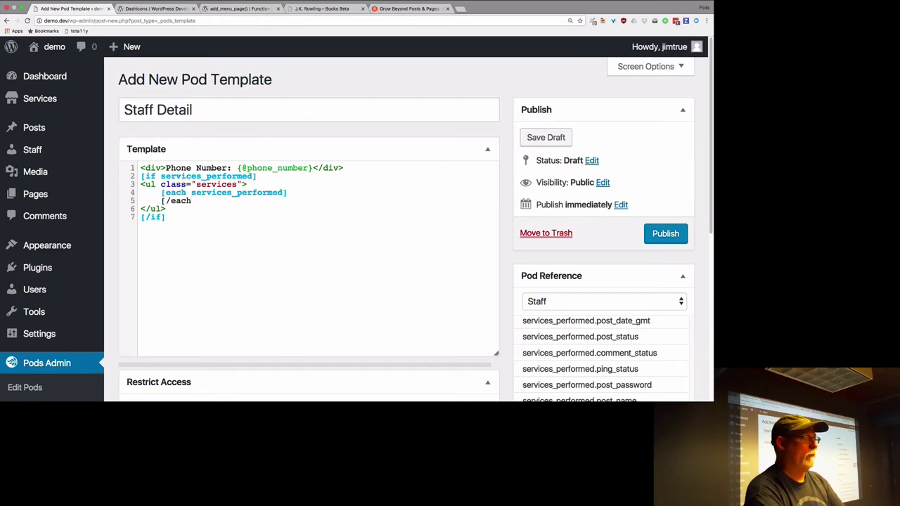
pyautogui.write(']')
pyautogui.press('Home')
pyautogui.press('Home')
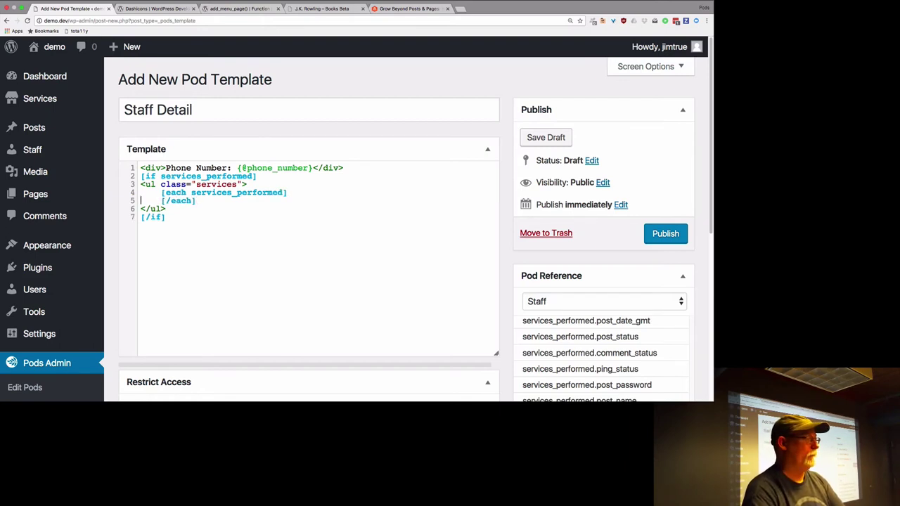
pyautogui.press('Up')
pyautogui.press('End')
pyautogui.press('Return')
pyautogui.write('<li')
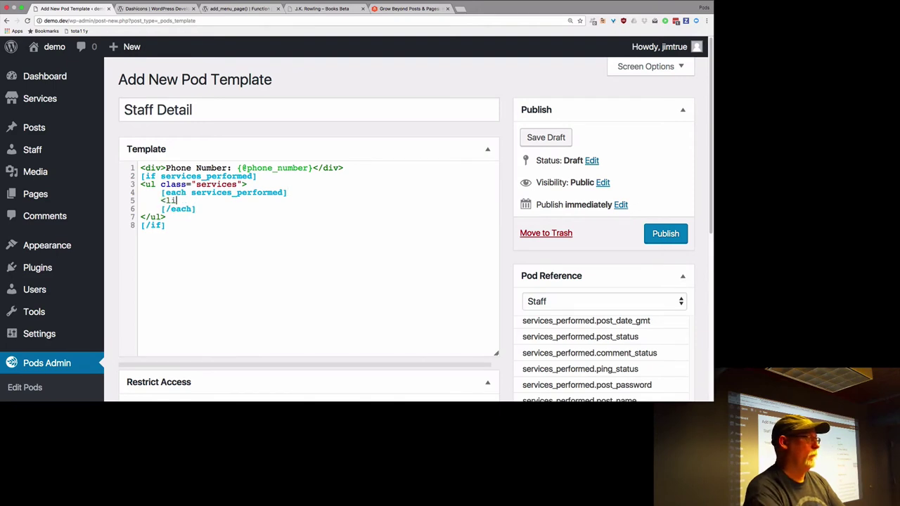
pyautogui.write('><a href')
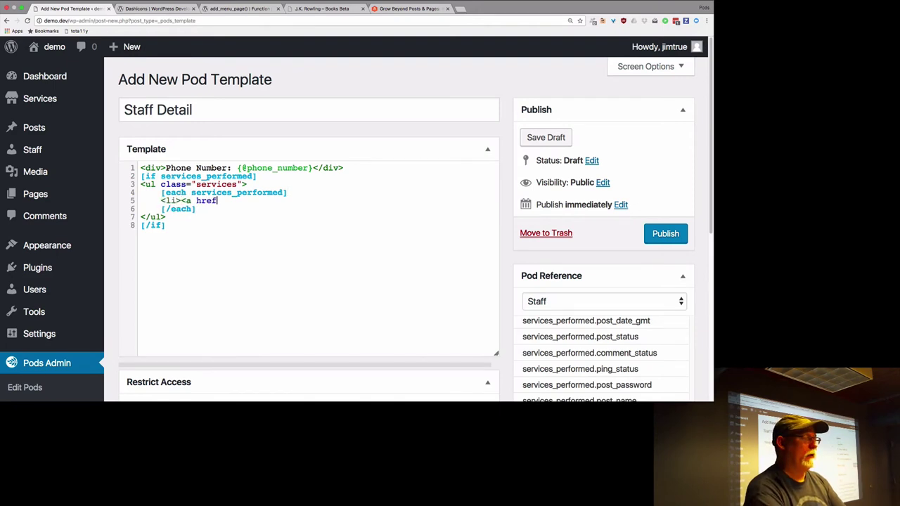
pyautogui.write('="{')
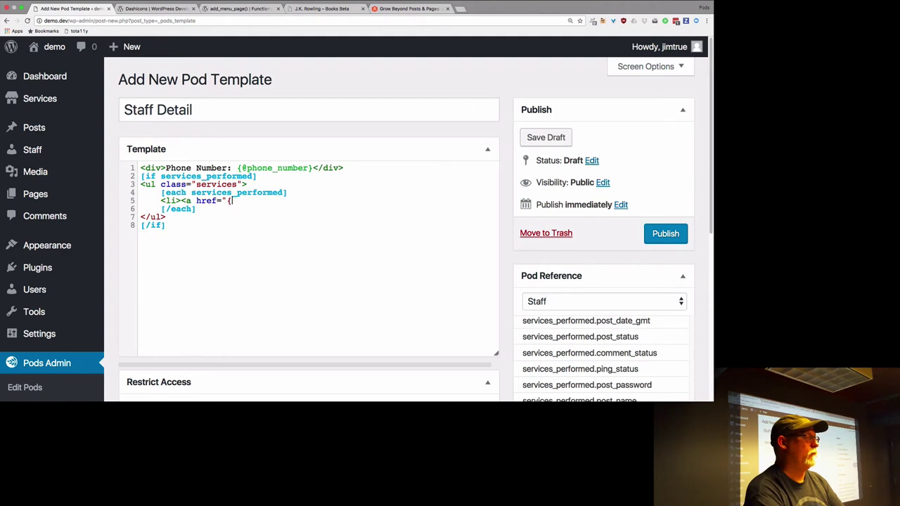
pyautogui.write('@permlink}">')
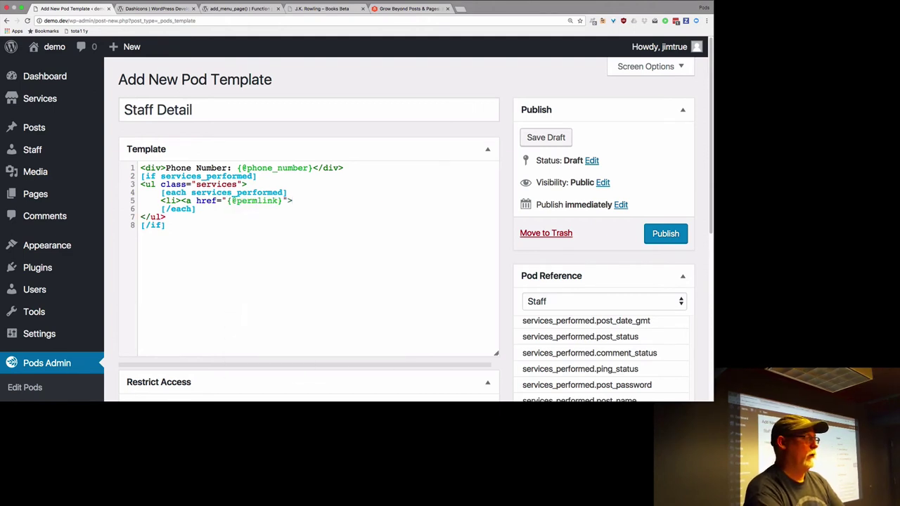
pyautogui.write('{@')
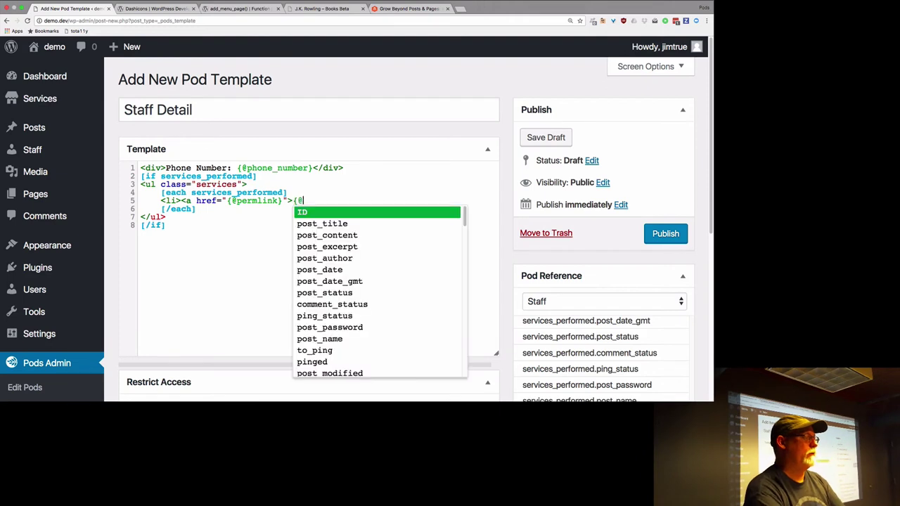
pyautogui.write('pos')
pyautogui.press('Return')
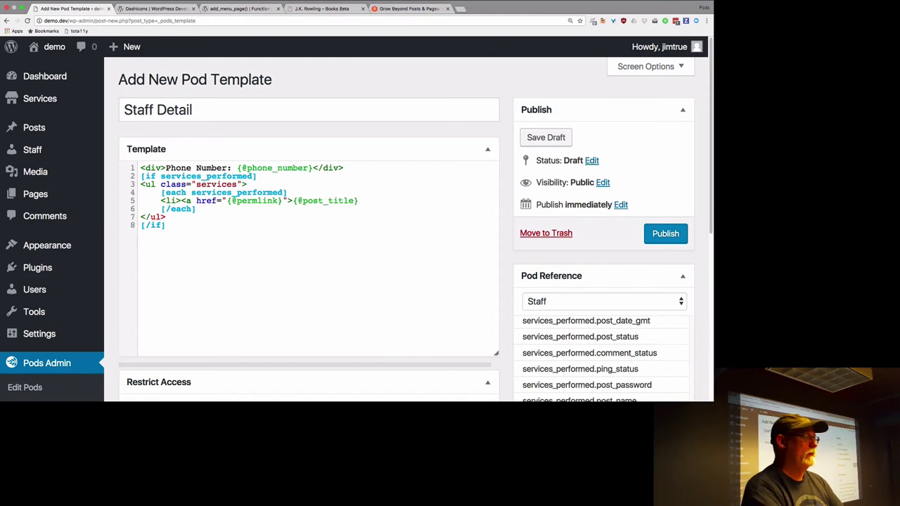
pyautogui.write('</a>')
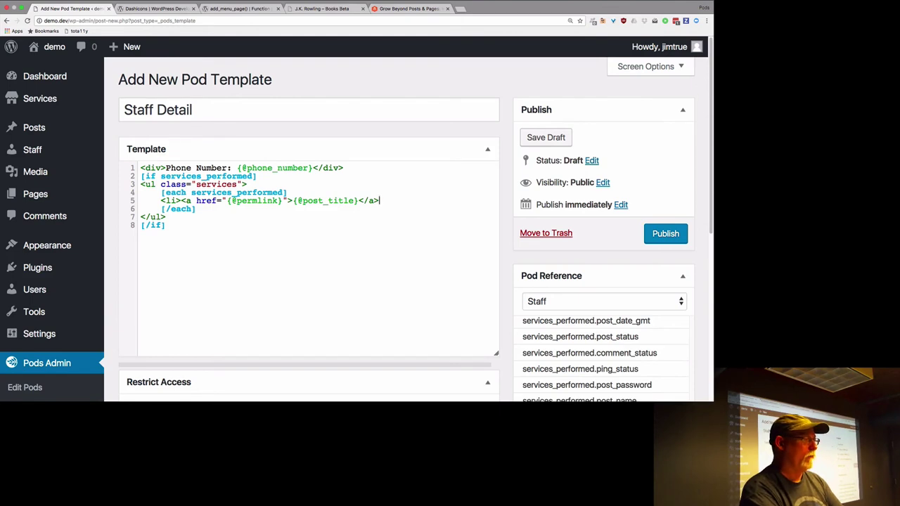
pyautogui.write('<div.')
pyautogui.press('BackSpace')
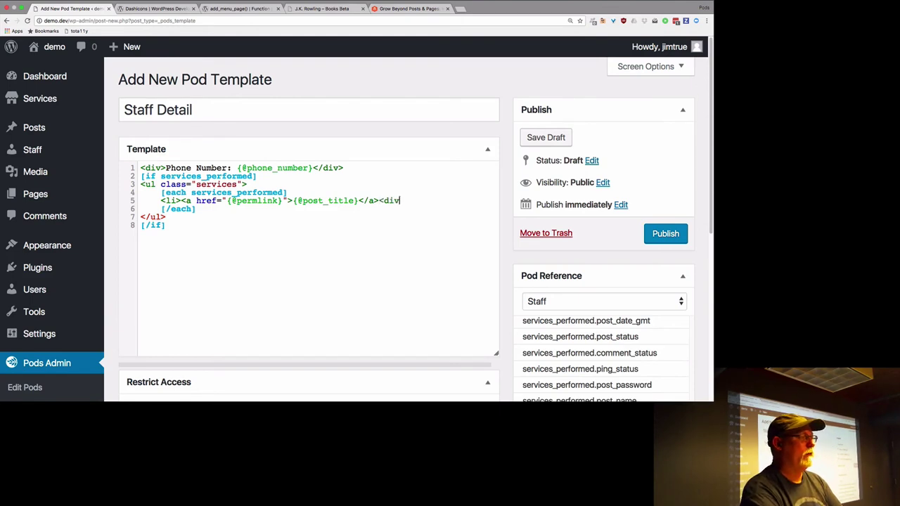
pyautogui.write('style="class')
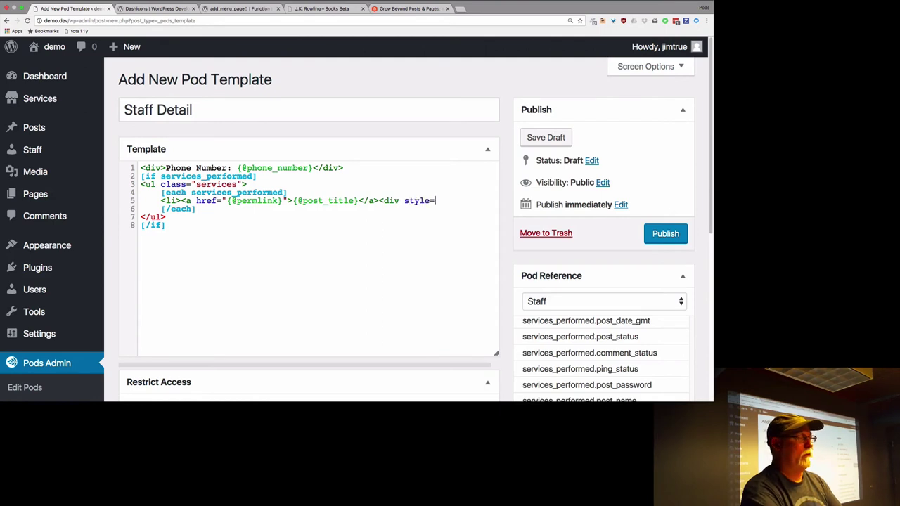
pyautogui.press('BackSpace')
pyautogui.press('BackSpace')
pyautogui.press('BackSpace')
pyautogui.press('BackSpace')
pyautogui.press('BackSpace')
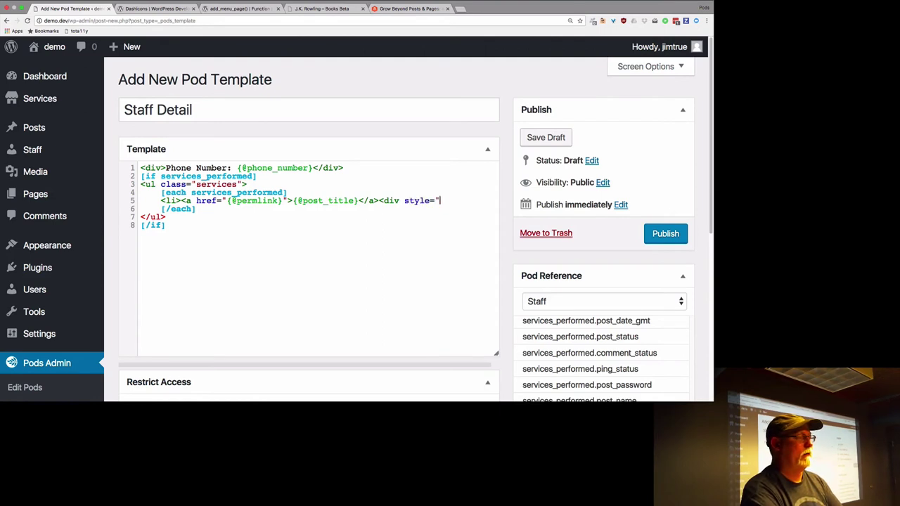
pyautogui.write('float: right;')
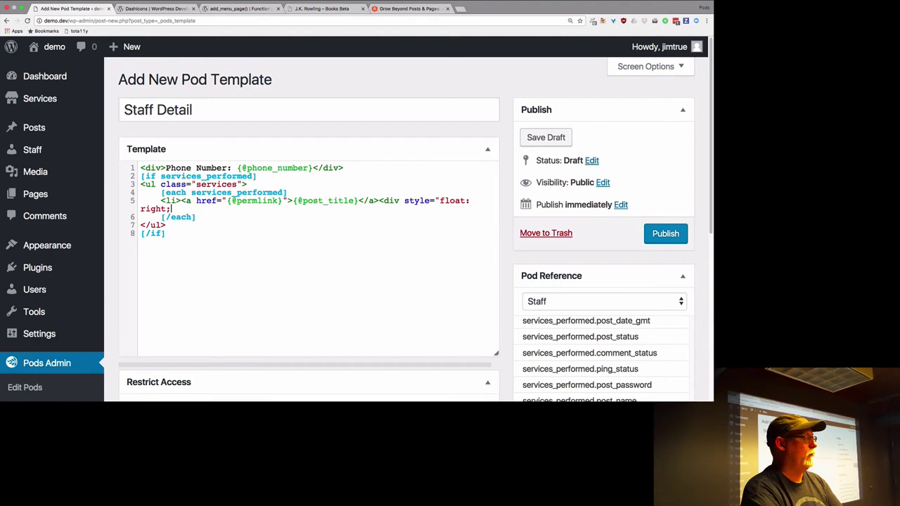
pyautogui.write('">{@p')
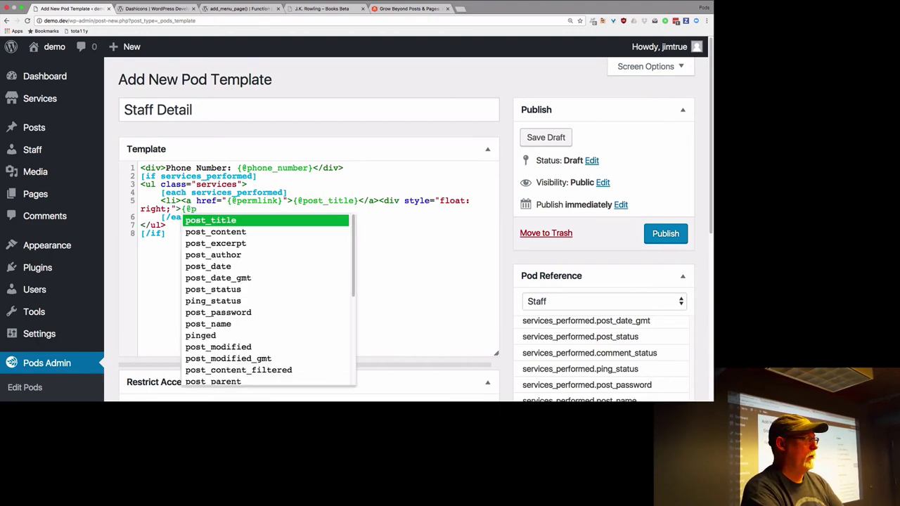
pyautogui.write('r')
pyautogui.scroll(-5, 639, 360)
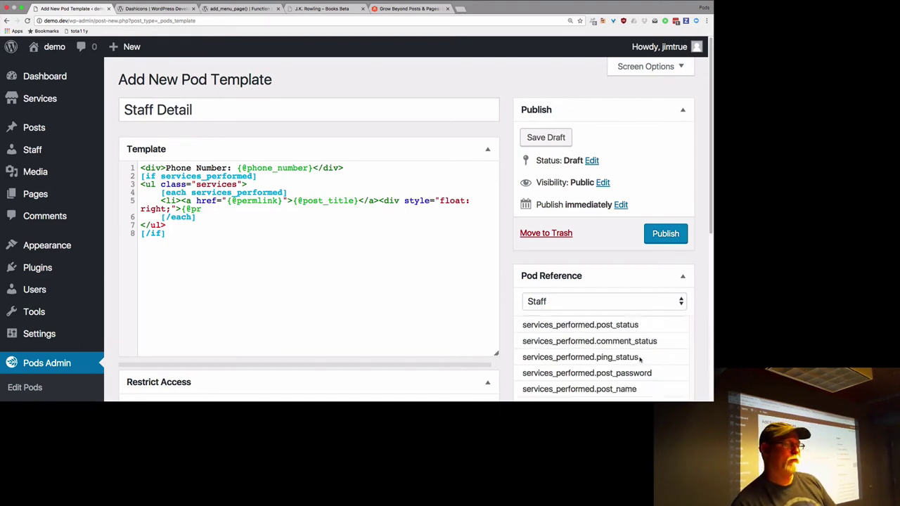
pyautogui.scroll(-8, 640, 360)
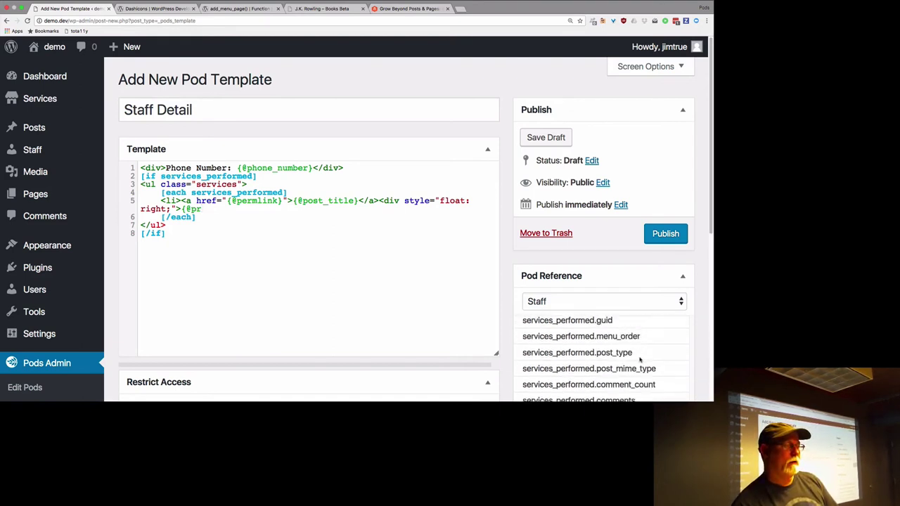
pyautogui.scroll(-2, 639, 358)
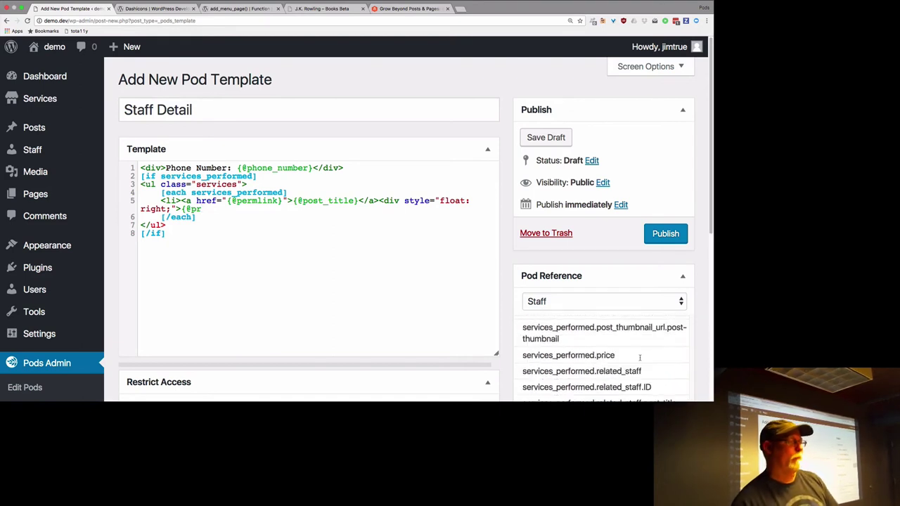
pyautogui.write('ice')
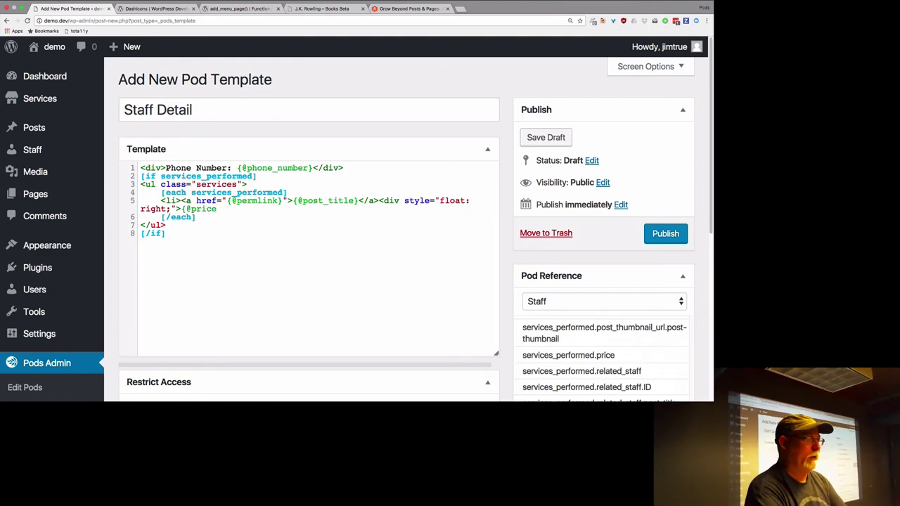
pyautogui.write('}</div>')
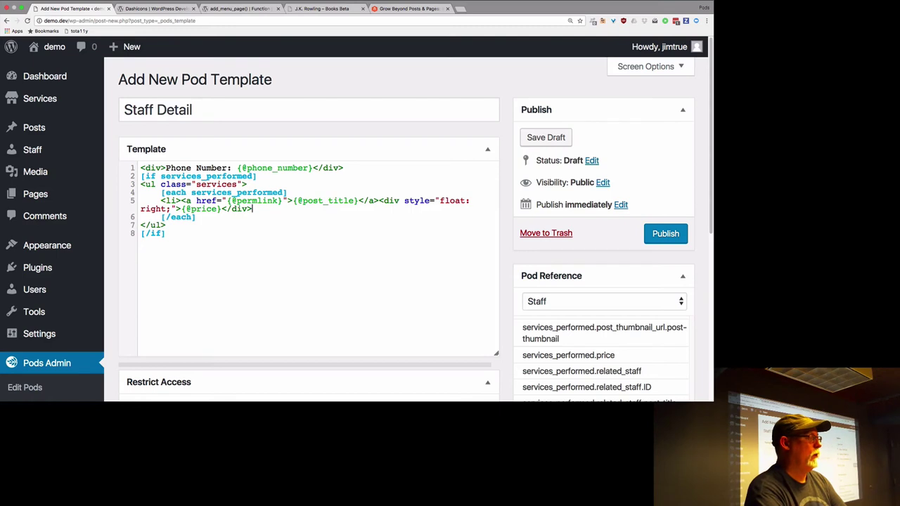
pyautogui.write('</li')
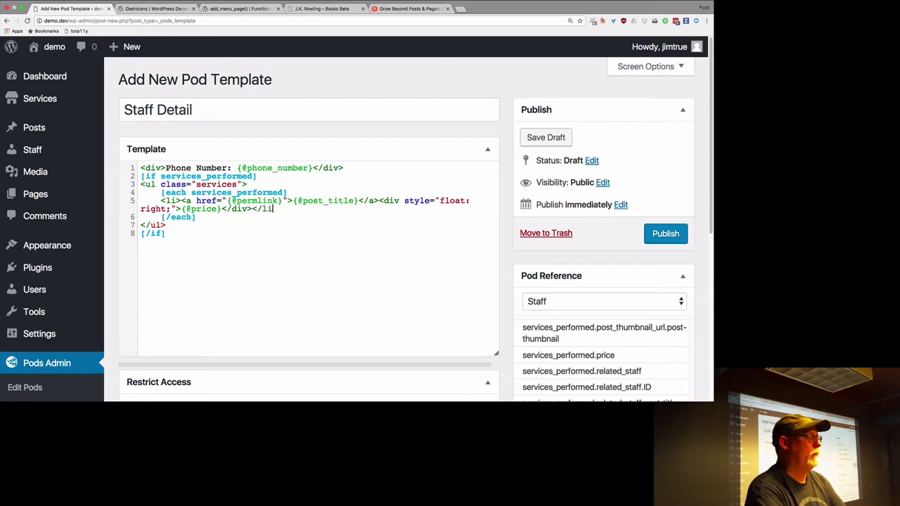
pyautogui.write('>')
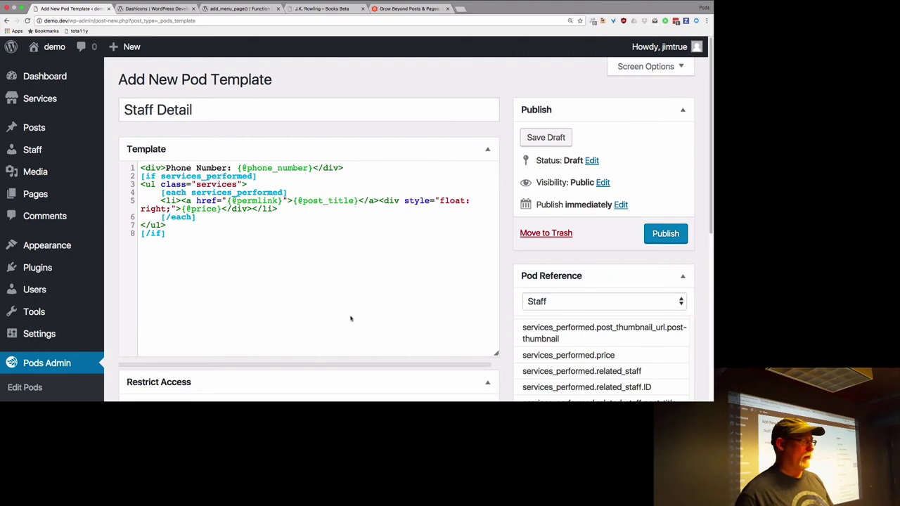
# Step: Add an [else] branch reading 'This staff member performs no services.' and publish the template
pyautogui.click(183, 225)
pyautogui.press('Return')
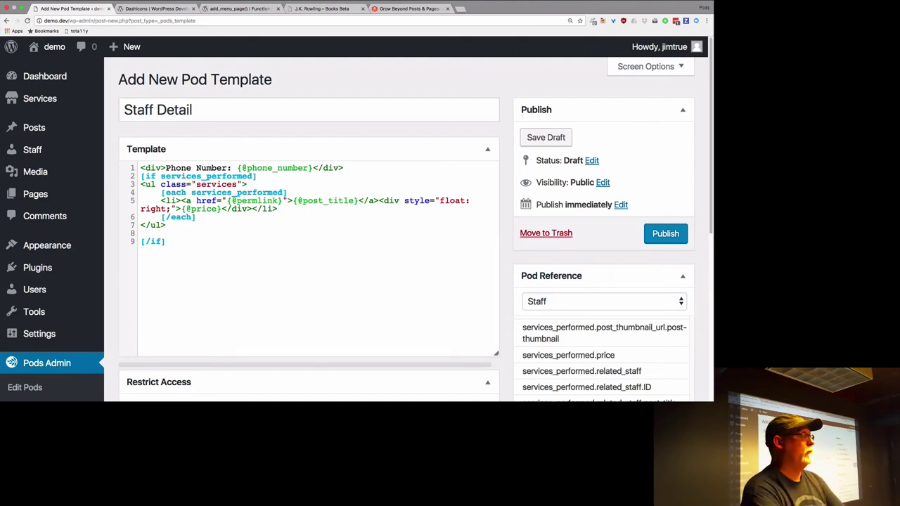
pyautogui.write('[else]')
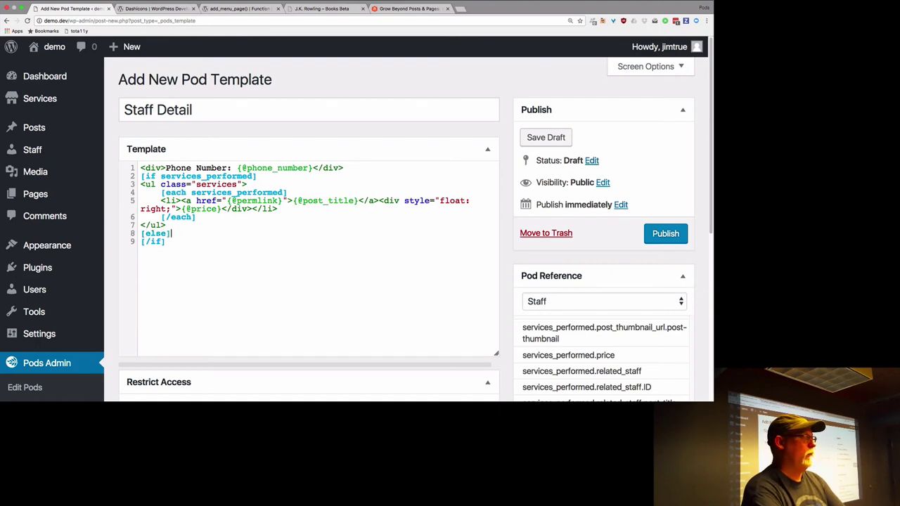
pyautogui.press('Return')
pyautogui.press('Tab')
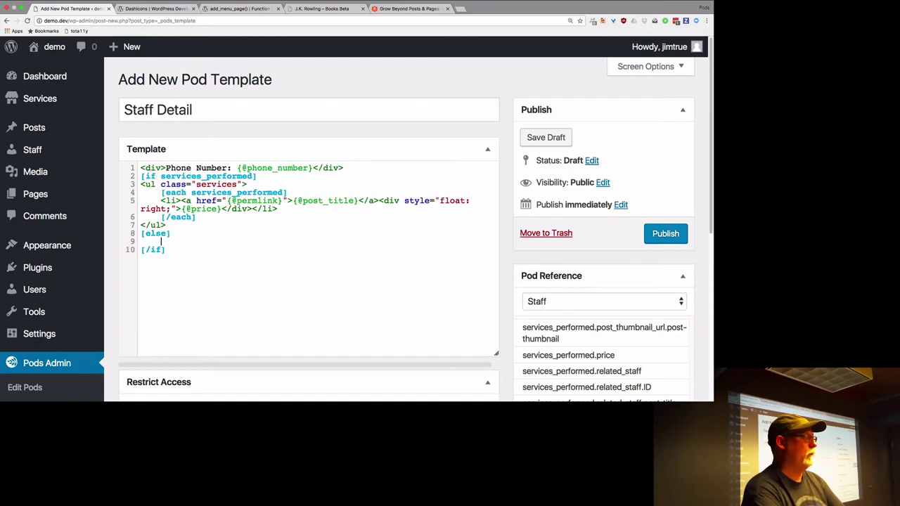
pyautogui.write('This staff member ')
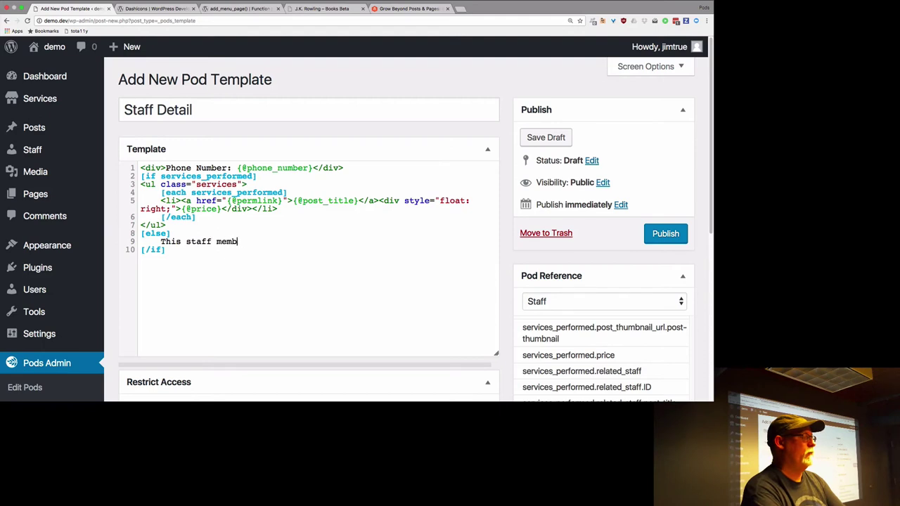
pyautogui.write('perfor')
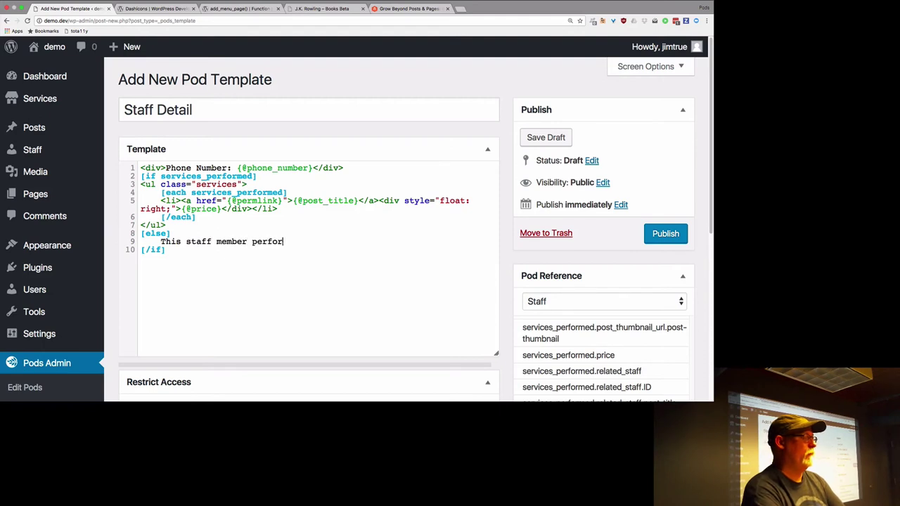
pyautogui.write('ms no servi')
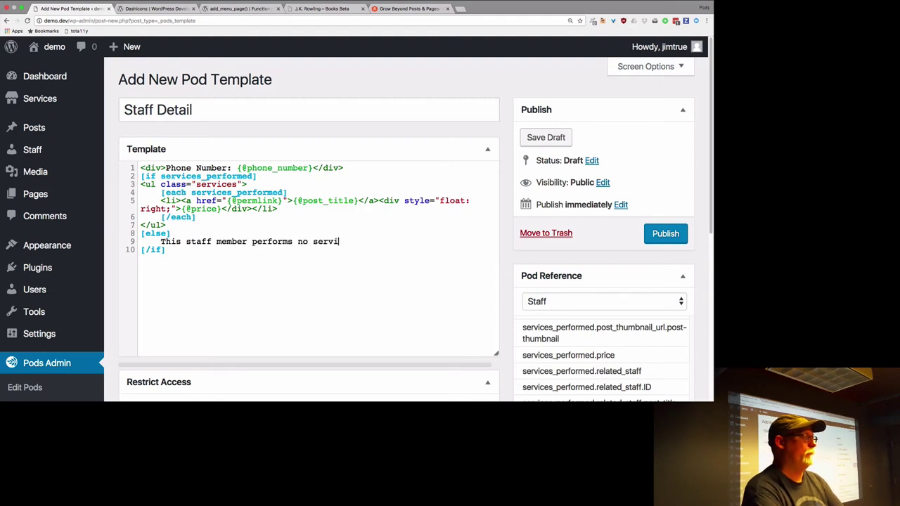
pyautogui.write('ces.')
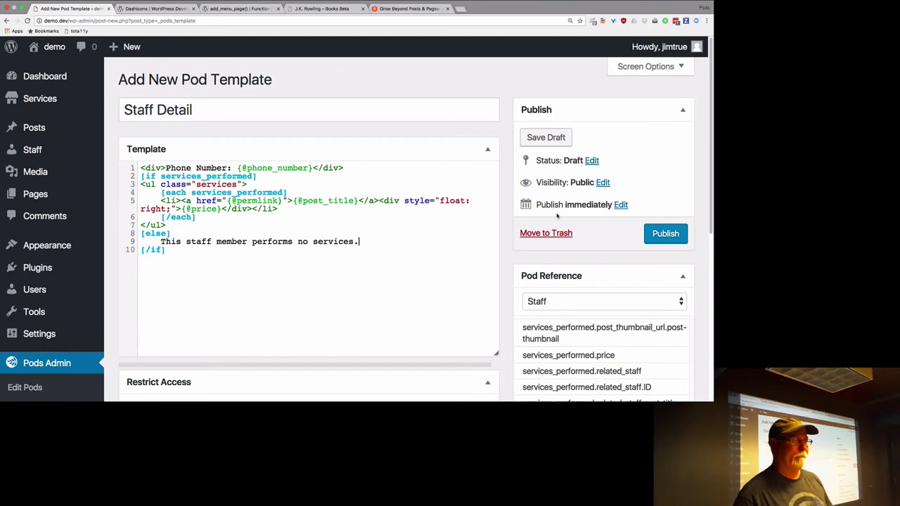
pyautogui.click(654, 234)
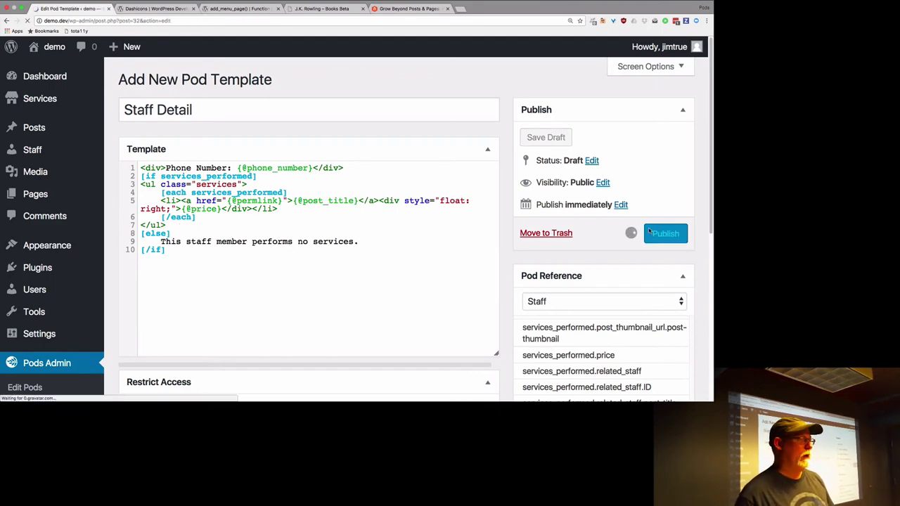
pyautogui.scroll(-5, 84, 260)
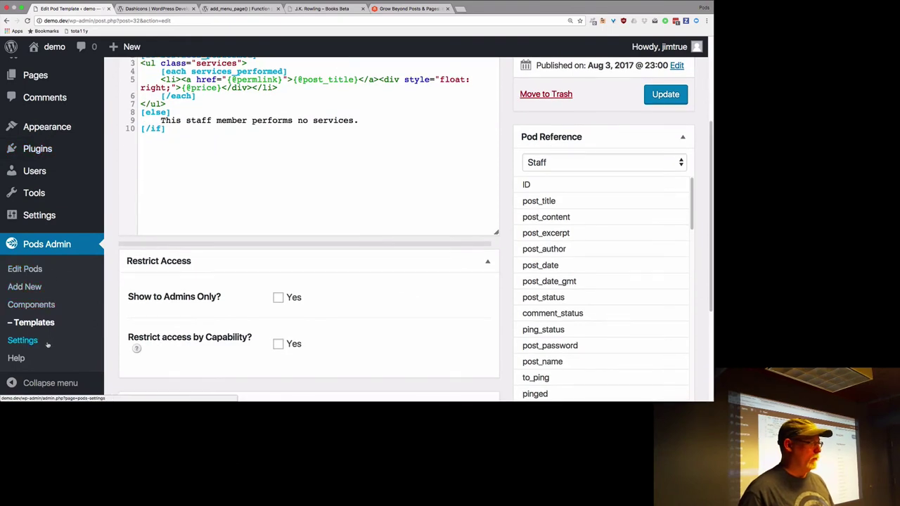
# Step: Enable auto templates on the Staff pod with Staff Detail as the single template
pyautogui.click(25, 268)
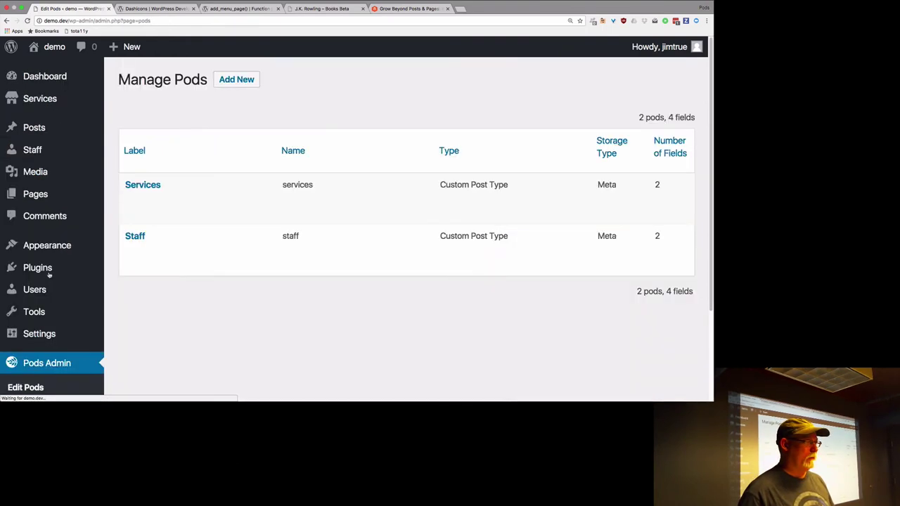
pyautogui.click(132, 253)
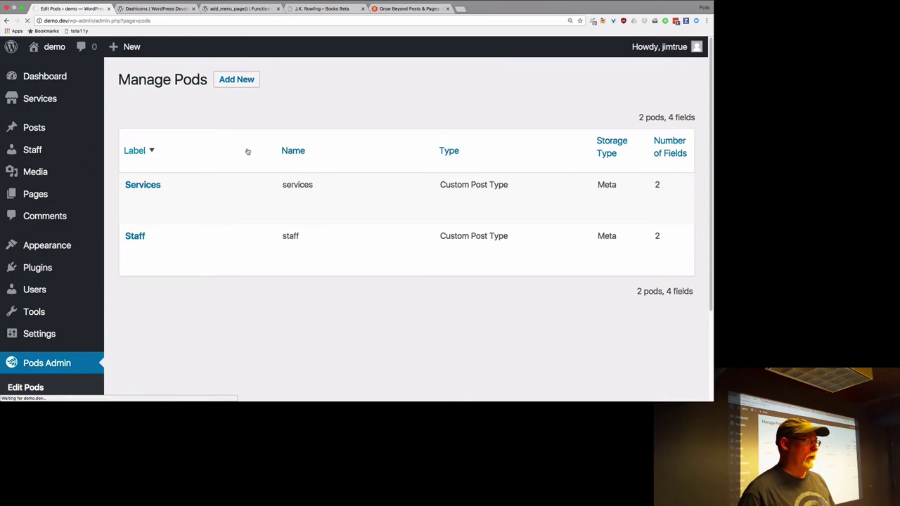
pyautogui.click(415, 126)
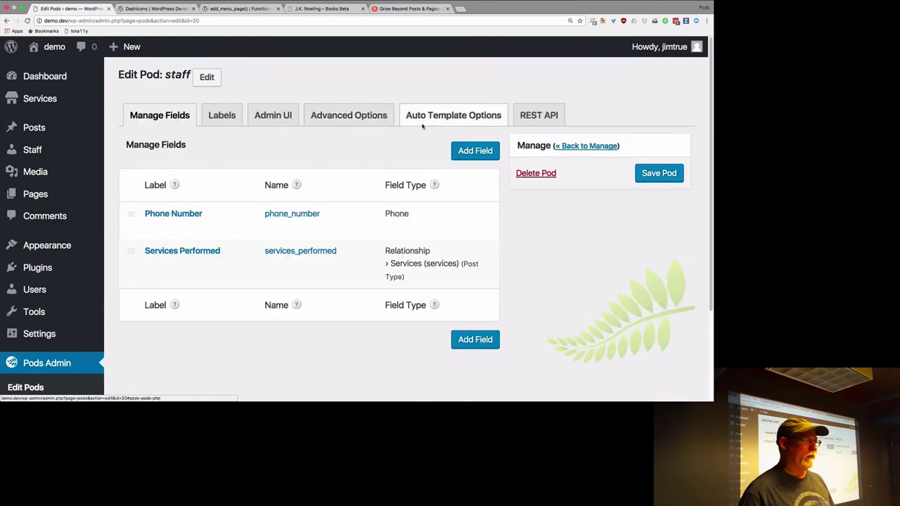
pyautogui.click(235, 150)
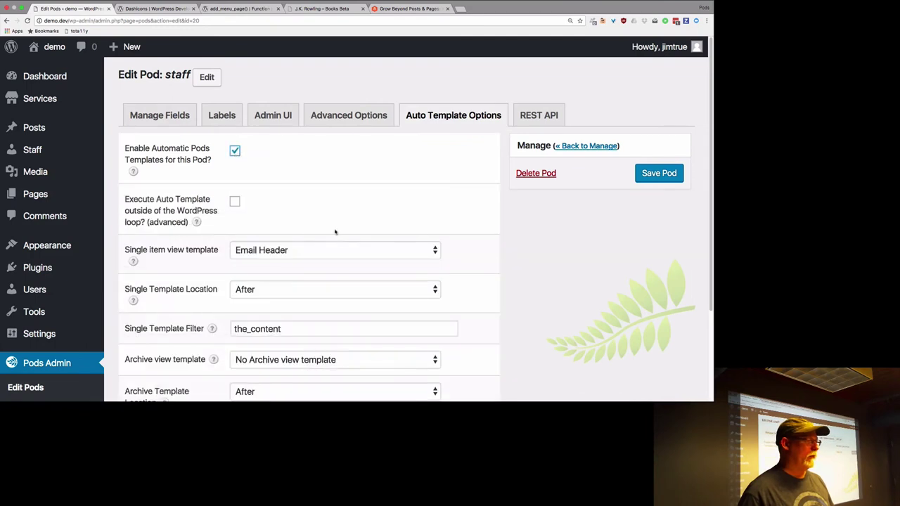
pyautogui.scroll(-2, 345, 227)
pyautogui.click(376, 190)
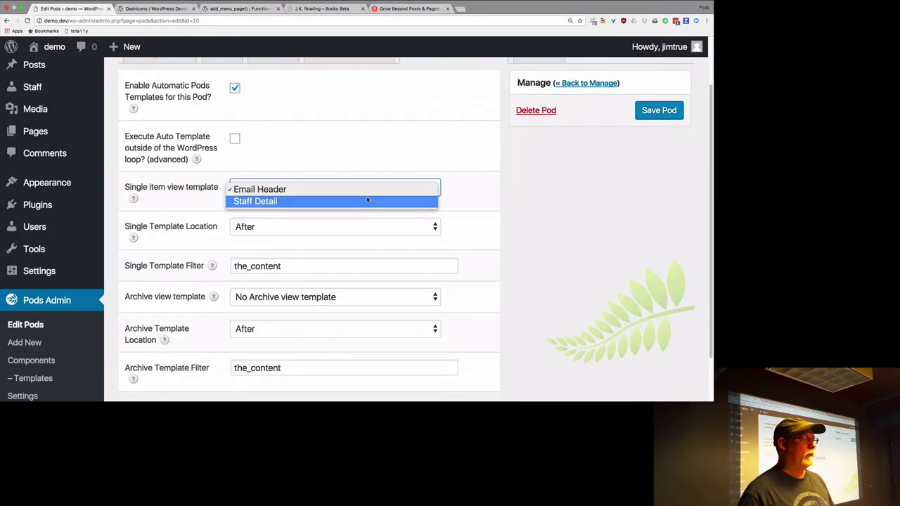
pyautogui.click(367, 200)
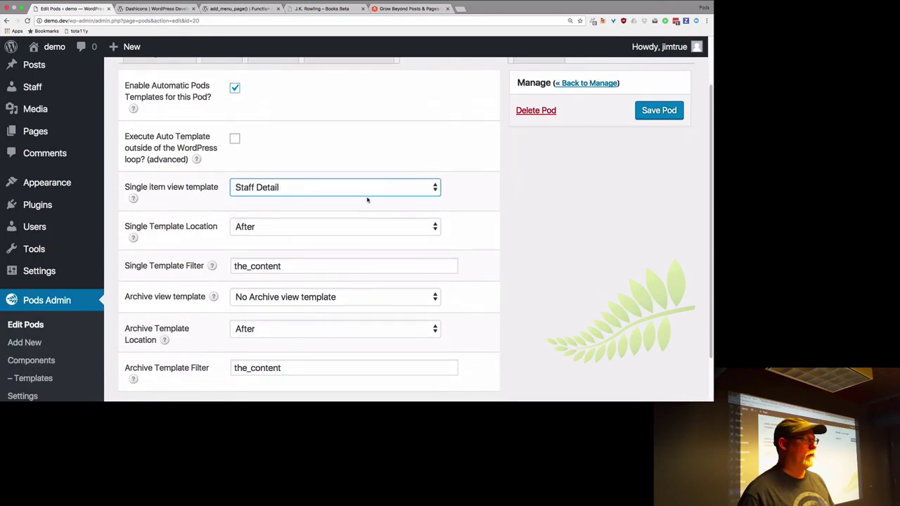
# Step: Place the single template Before the content, save the pod, and open All Staff
pyautogui.click(299, 229)
pyautogui.click(300, 241)
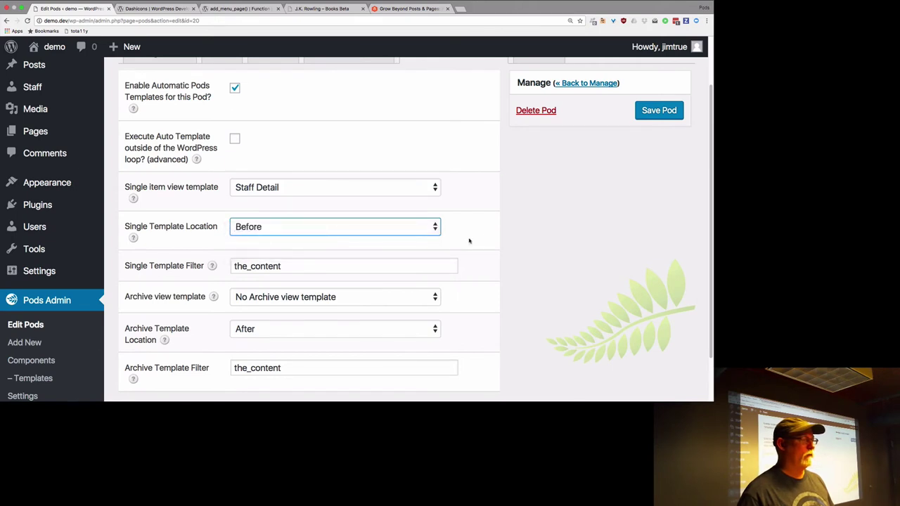
pyautogui.click(492, 238)
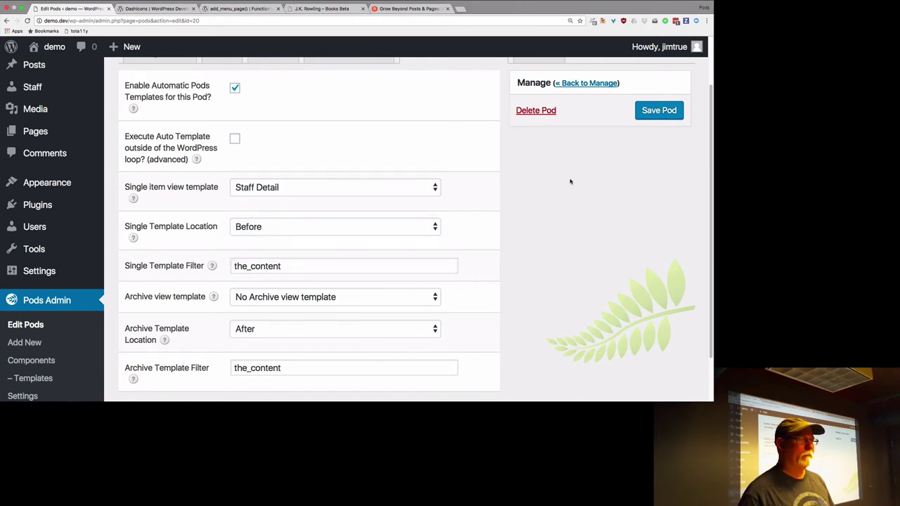
pyautogui.click(647, 117)
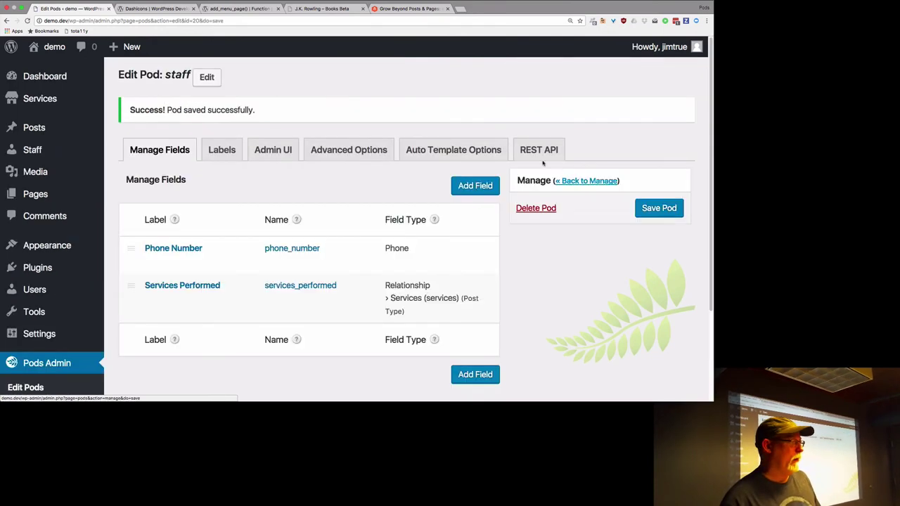
pyautogui.click(40, 148)
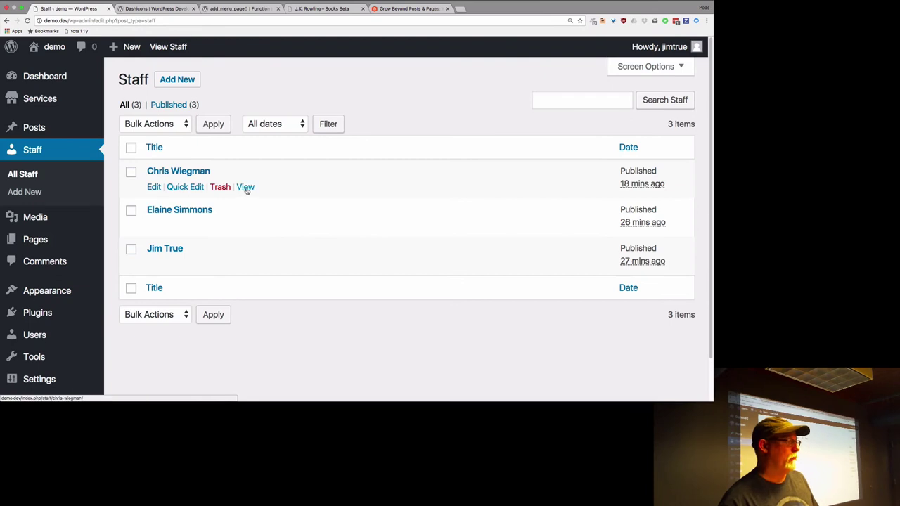
# Step: Review the first staff member's page showing phone number and services, then go back to the Dashboard
pyautogui.click(243, 188)
pyautogui.scroll(-2, 325, 187)
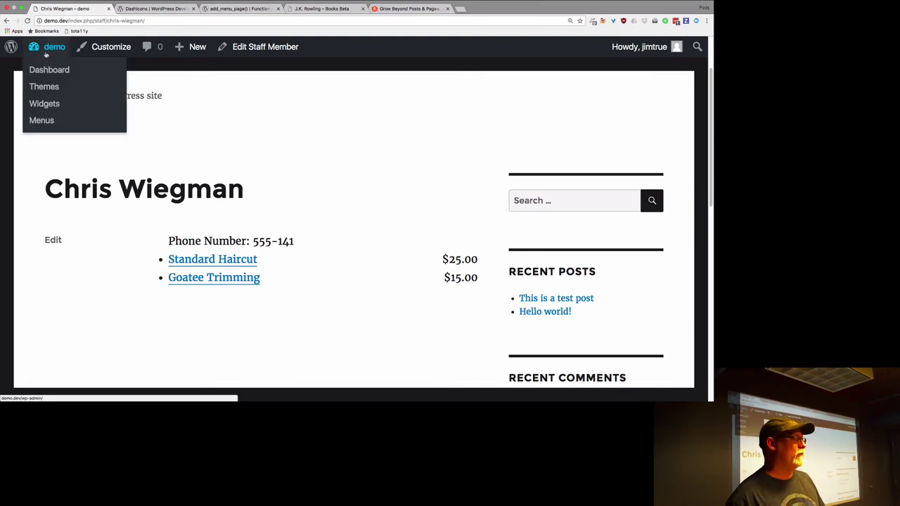
pyautogui.click(48, 69)
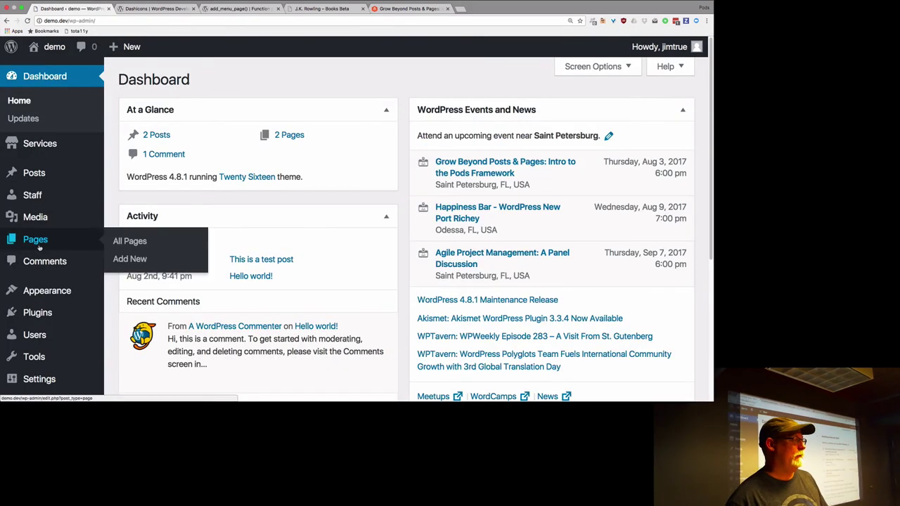
# Step: Open the Staff pod's Auto Template Options from Pods Admin > Edit Pods
pyautogui.scroll(-3, 42, 253)
pyautogui.moveTo(41, 253)
pyautogui.moveTo(60, 359)
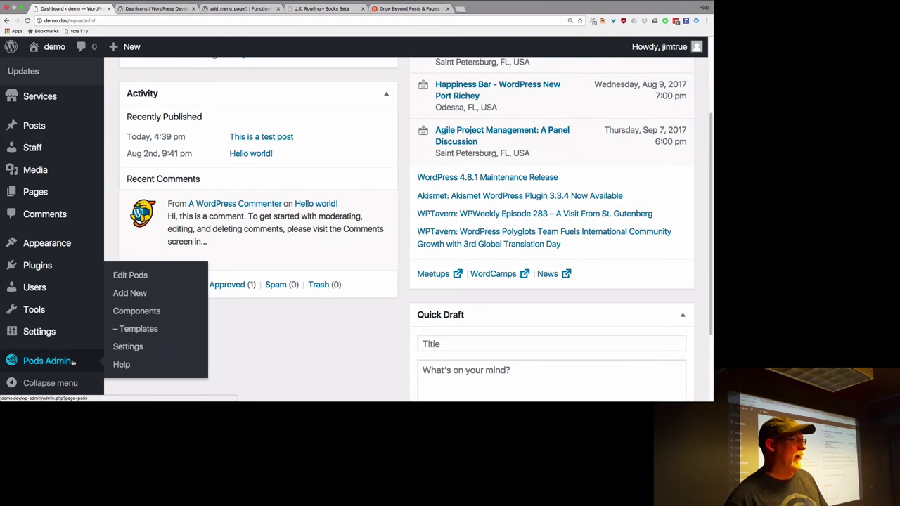
pyautogui.click(140, 275)
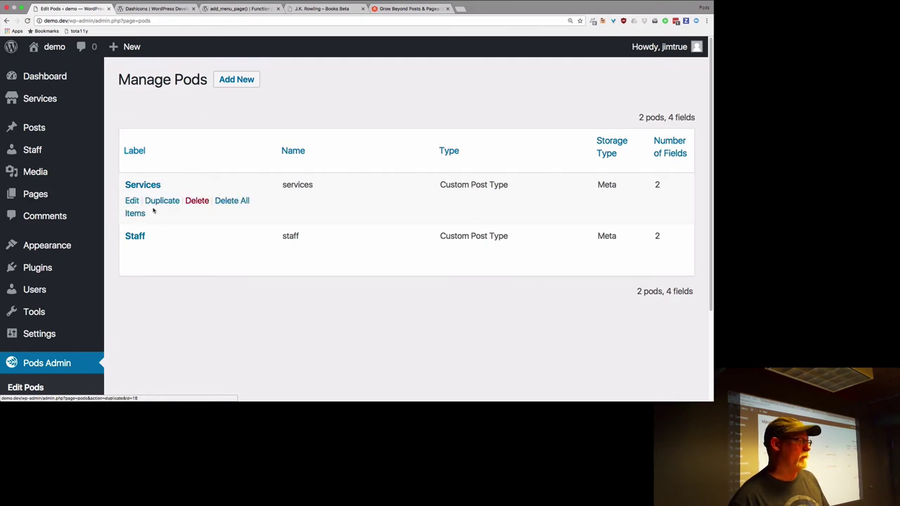
pyautogui.click(132, 252)
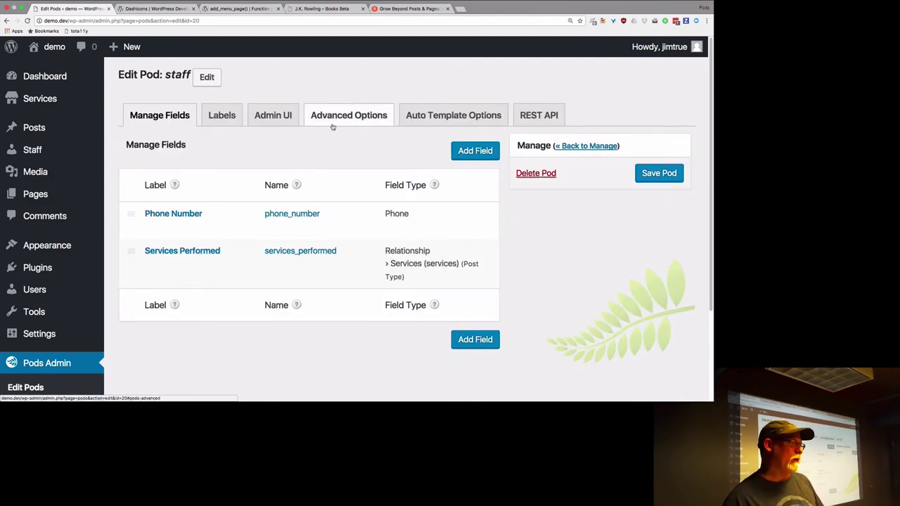
pyautogui.click(450, 115)
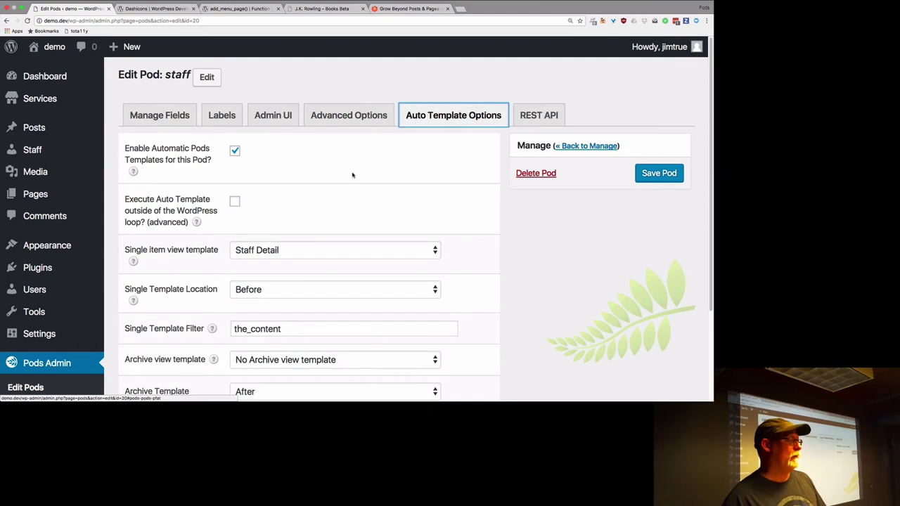
# Step: Set the Staff archive template to Staff Detail, placed Before, and save the pod
pyautogui.scroll(-2, 355, 211)
pyautogui.scroll(-1, 351, 238)
pyautogui.click(314, 295)
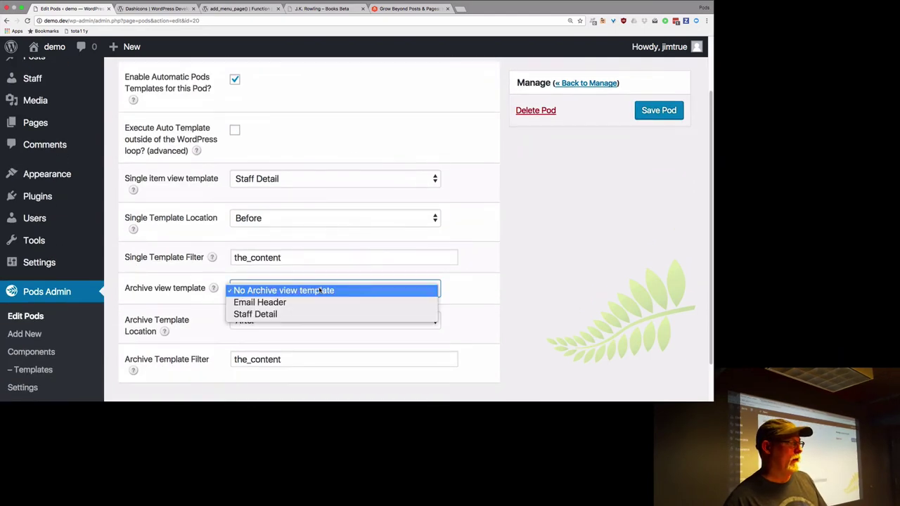
pyautogui.click(287, 313)
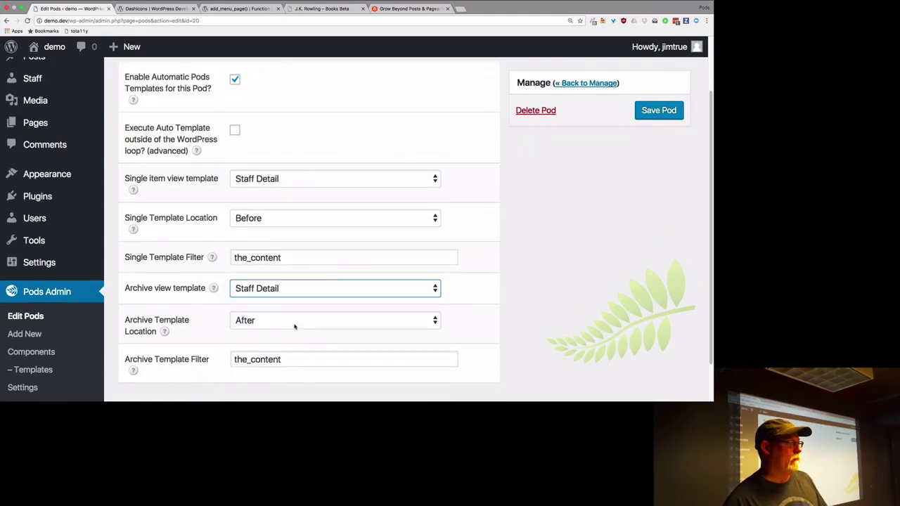
pyautogui.click(294, 326)
pyautogui.click(298, 334)
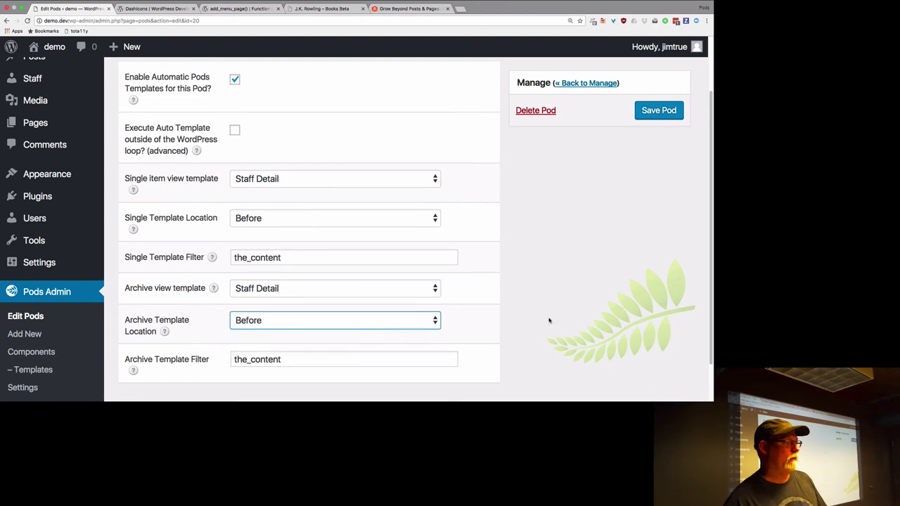
pyautogui.click(642, 116)
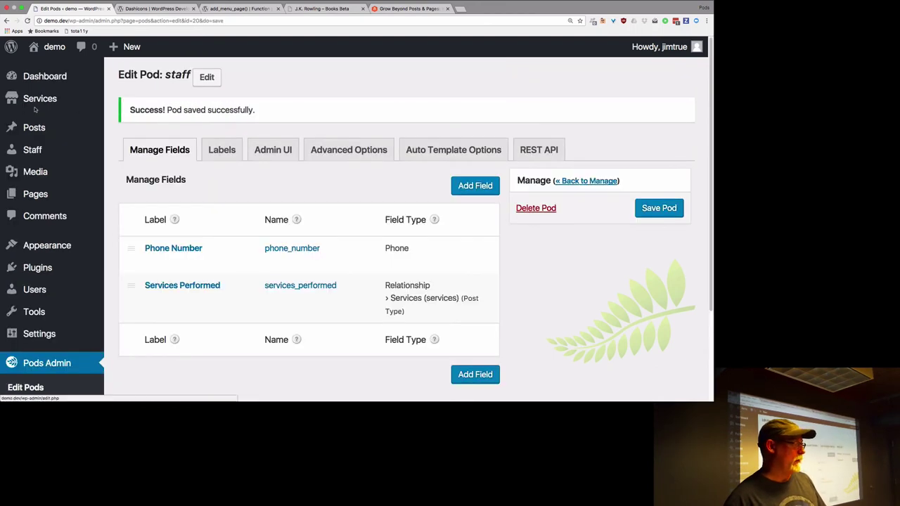
pyautogui.click(33, 150)
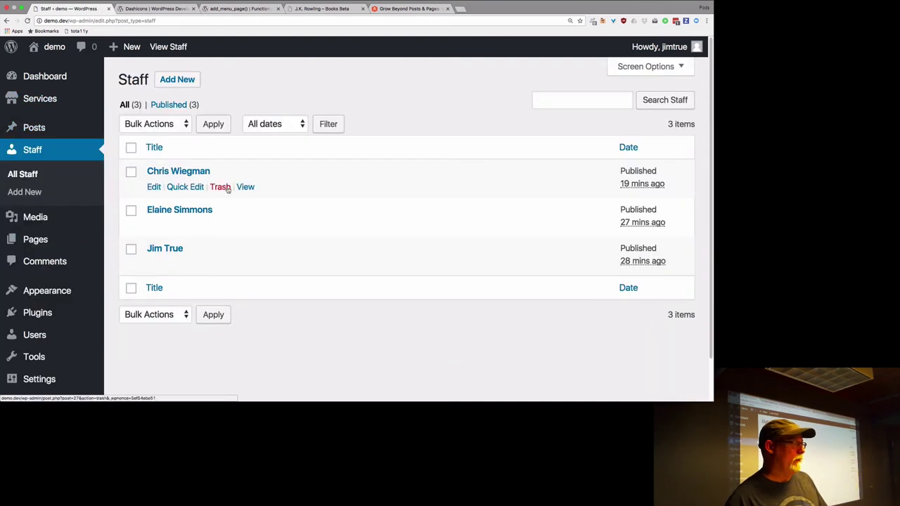
# Step: View the first staff member's public page
pyautogui.click(245, 187)
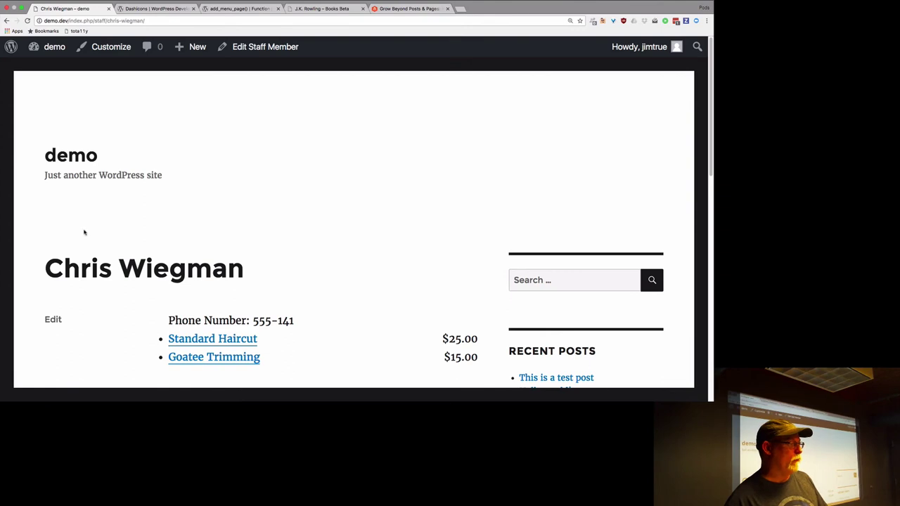
pyautogui.scroll(-5, 275, 221)
pyautogui.scroll(5, 275, 216)
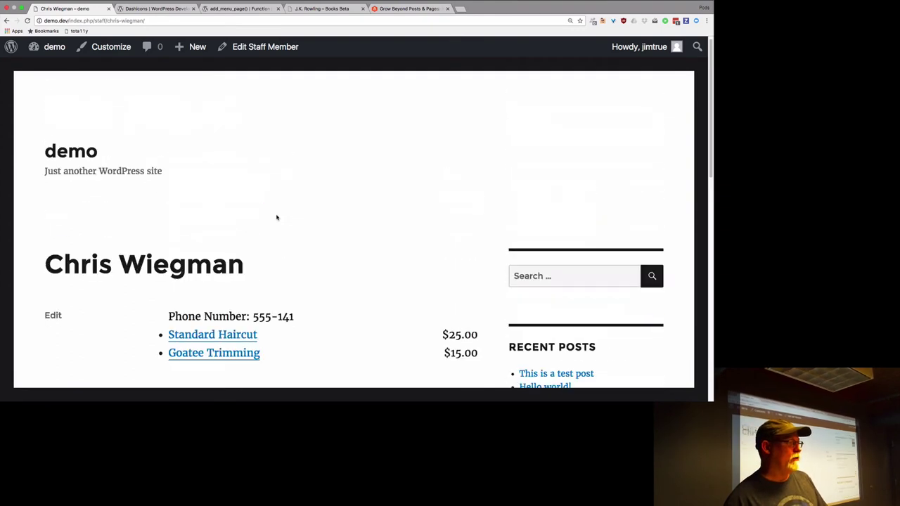
# Step: Load demo.dev/index.php/staff/ and scroll through the archive of staff with phone numbers
pyautogui.click(171, 19)
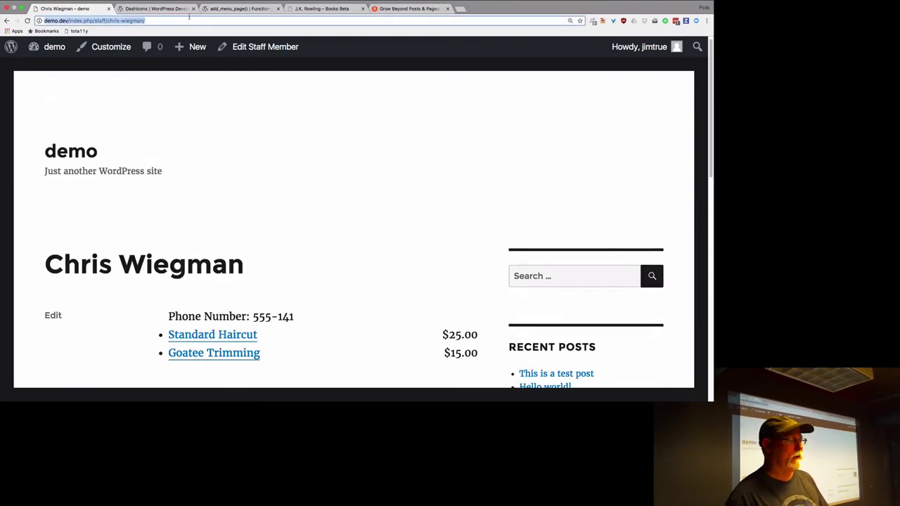
pyautogui.press('Right')
pyautogui.press('BackSpace')
pyautogui.press('BackSpace')
pyautogui.press('BackSpace')
pyautogui.press('BackSpace')
pyautogui.press('BackSpace')
pyautogui.press('BackSpace')
pyautogui.press('BackSpace')
pyautogui.press('BackSpace')
pyautogui.press('BackSpace')
pyautogui.press('BackSpace')
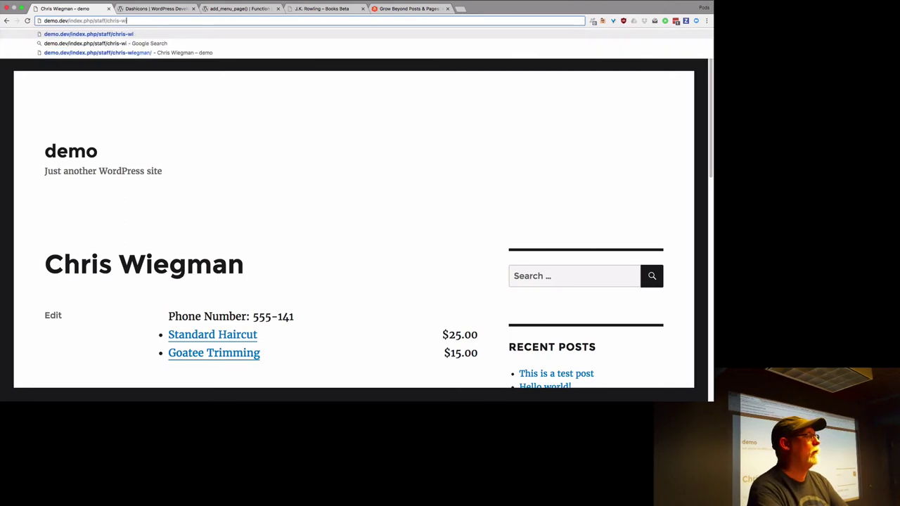
pyautogui.press('BackSpace')
pyautogui.press('BackSpace')
pyautogui.press('BackSpace')
pyautogui.press('BackSpace')
pyautogui.press('Return')
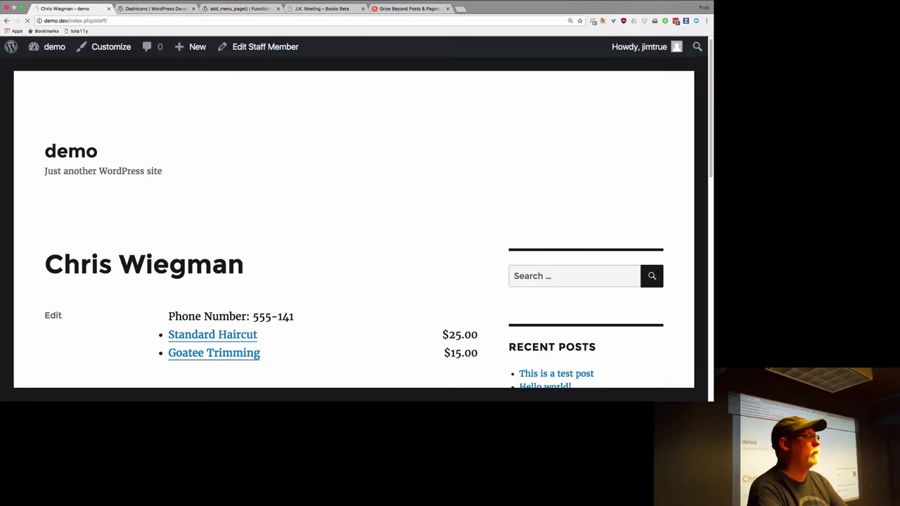
pyautogui.scroll(-5, 334, 218)
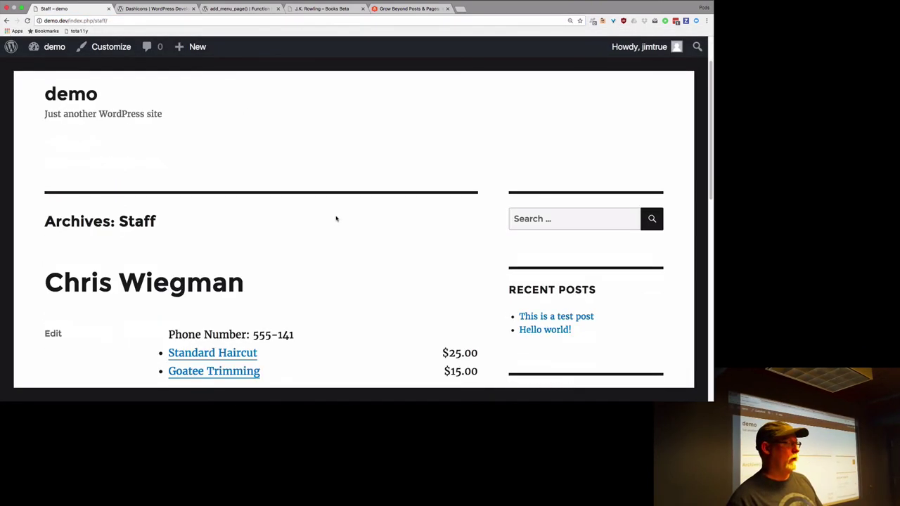
pyautogui.scroll(-5, 337, 215)
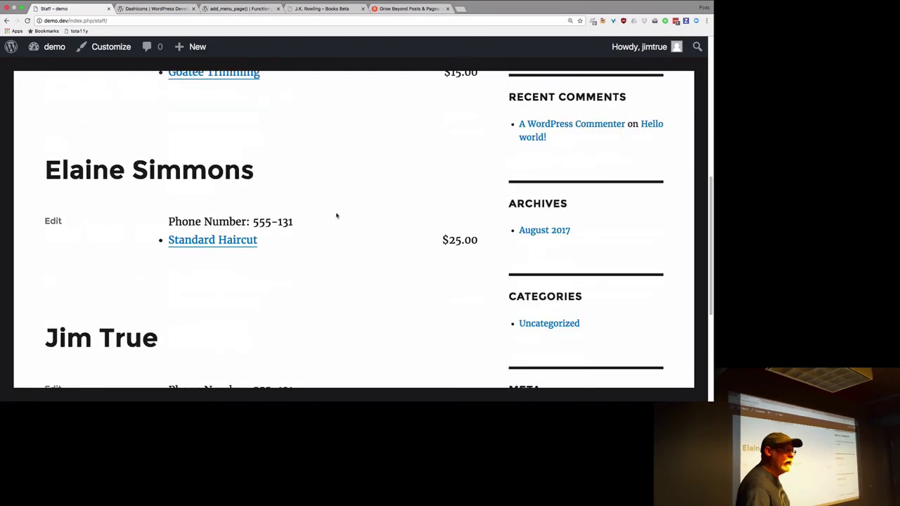
pyautogui.scroll(6, 337, 213)
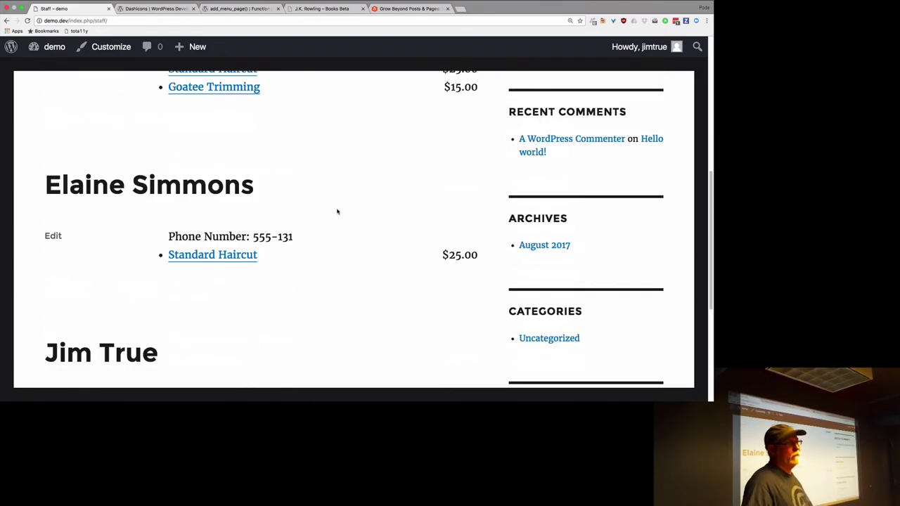
pyautogui.scroll(4, 337, 211)
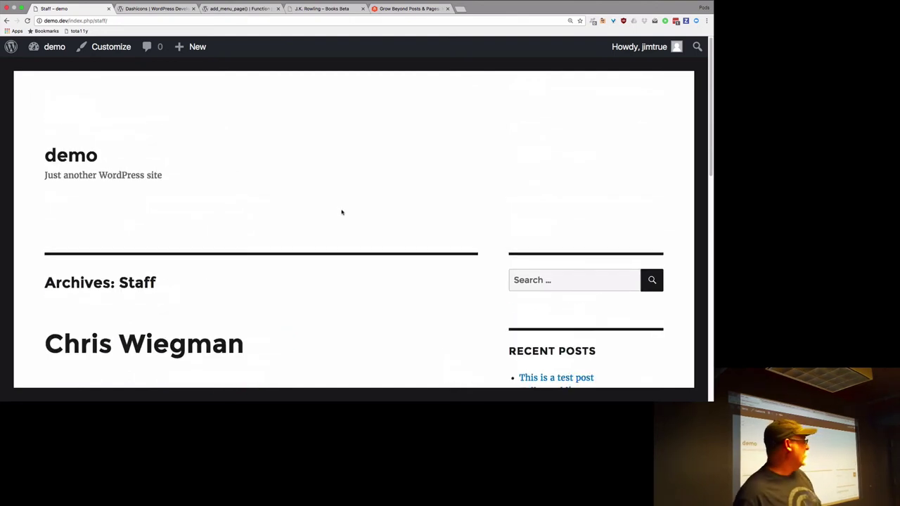
pyautogui.scroll(-1, 330, 211)
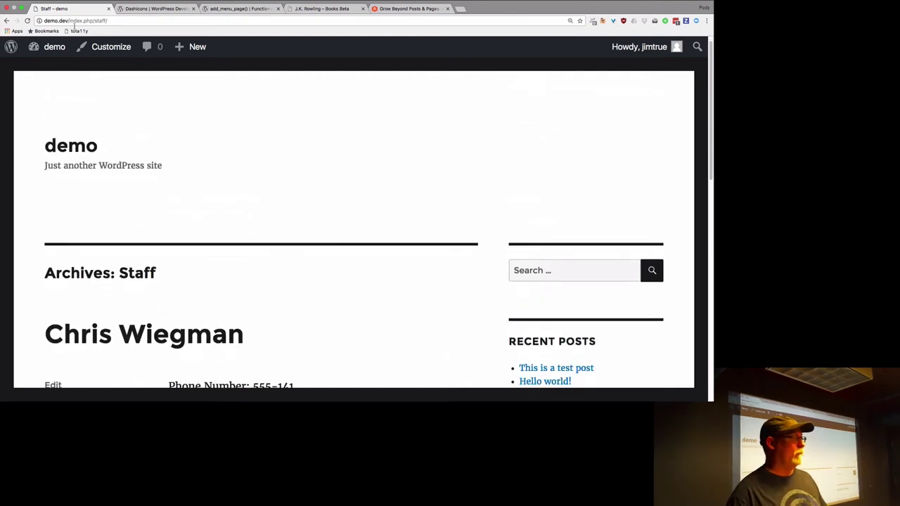
# Step: Preview the site in the Twenty Fifteen theme through the Customizer
pyautogui.moveTo(61, 45)
pyautogui.click(105, 47)
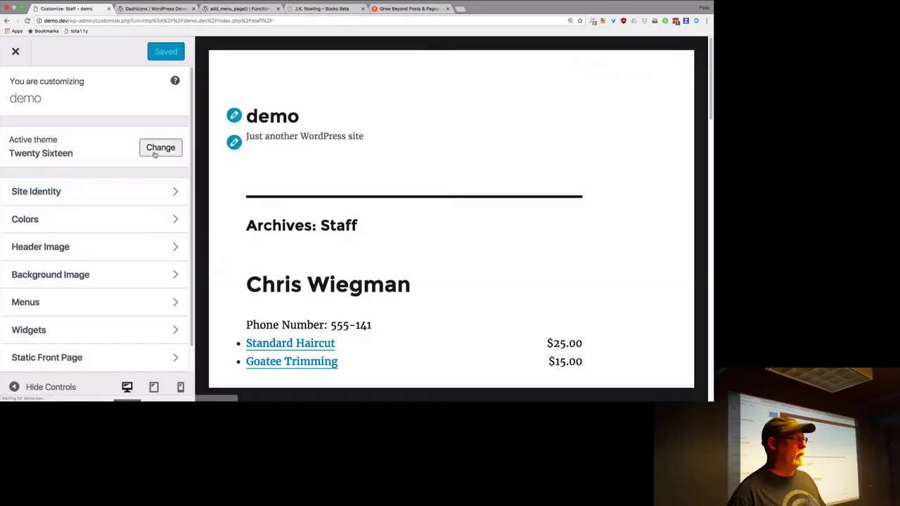
pyautogui.click(155, 149)
pyautogui.scroll(-4, 137, 204)
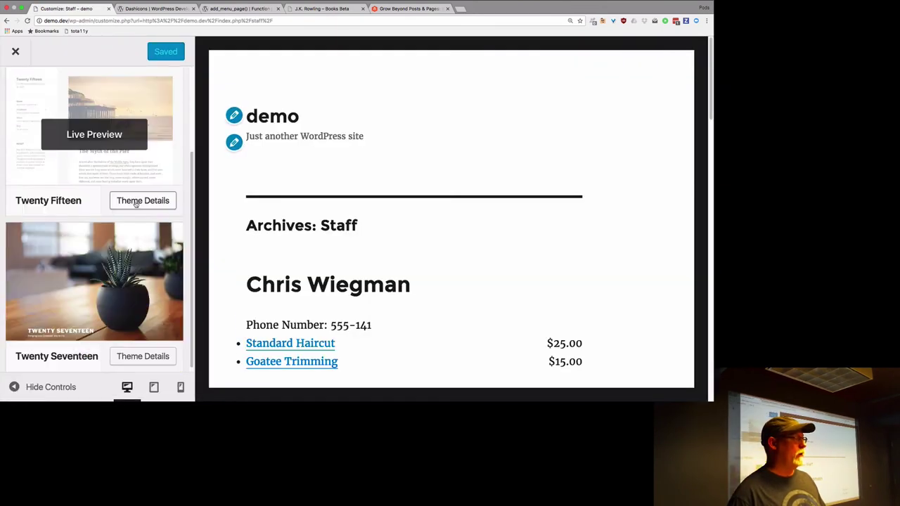
pyautogui.moveTo(104, 197)
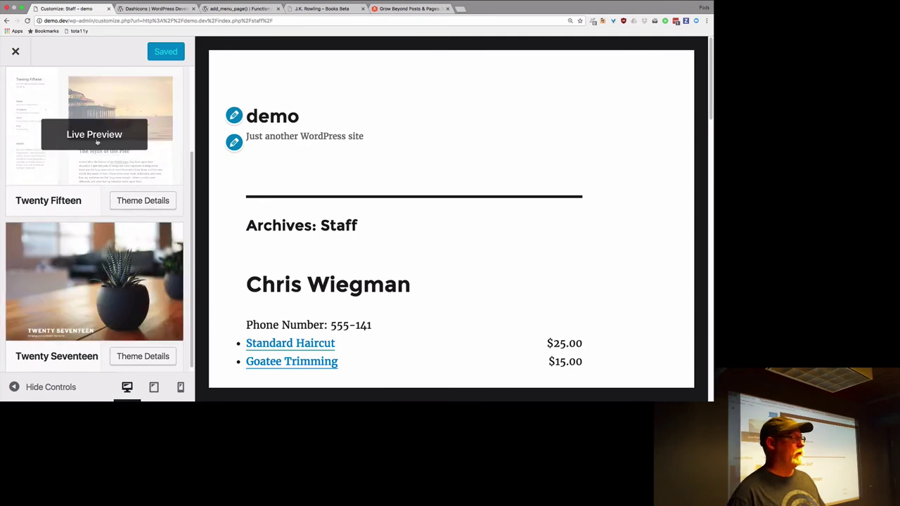
pyautogui.click(91, 141)
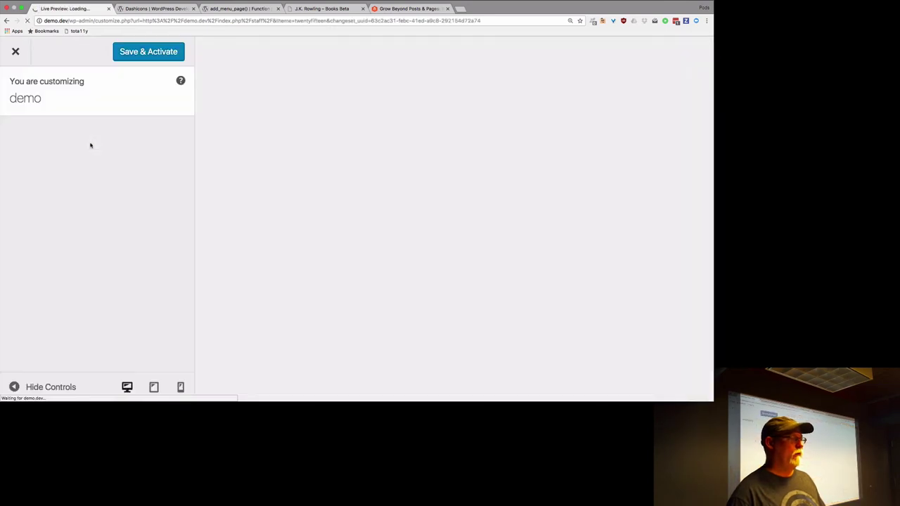
pyautogui.scroll(-5, 204, 208)
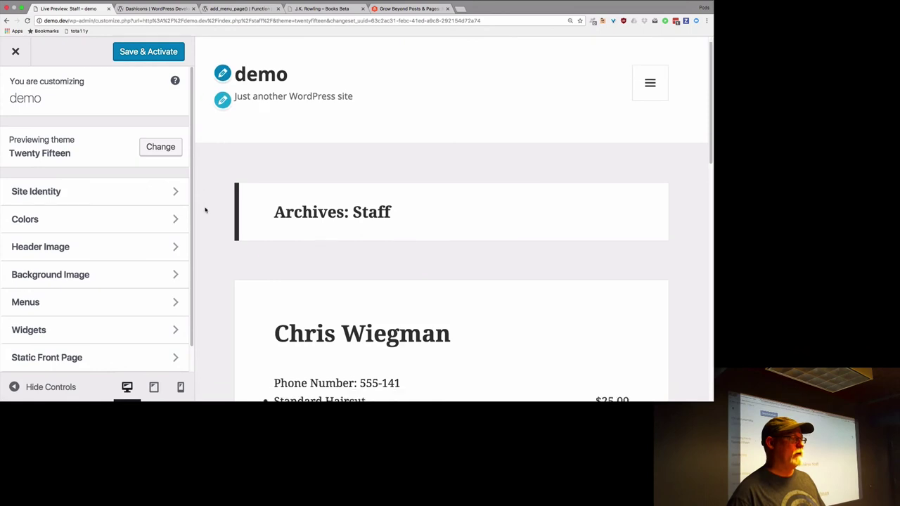
pyautogui.scroll(-3, 203, 209)
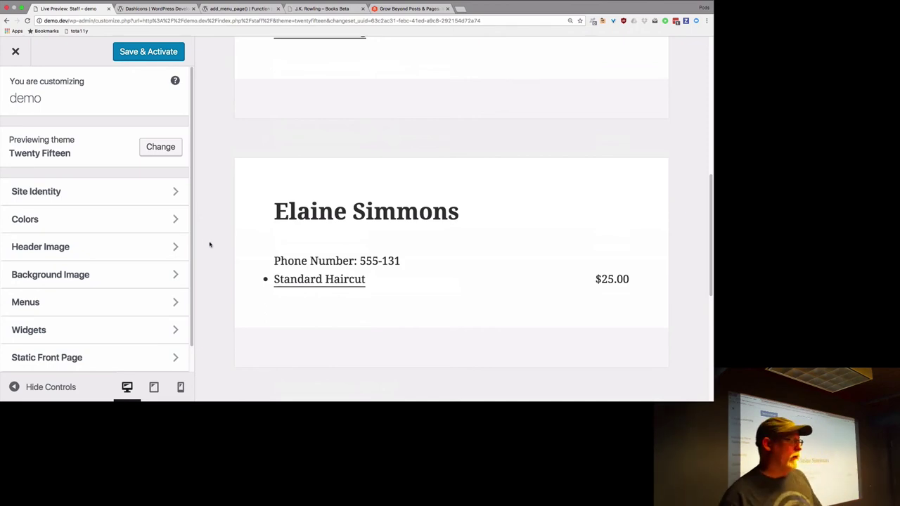
pyautogui.scroll(-5, 209, 244)
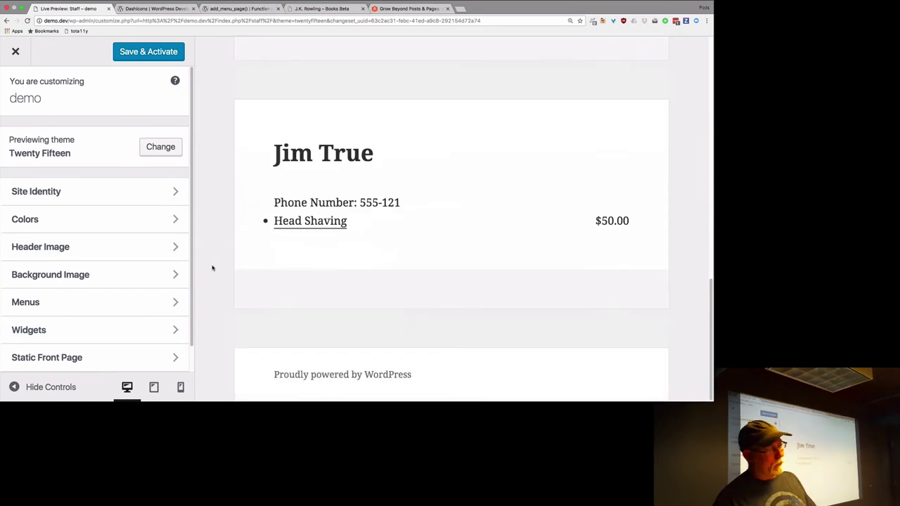
pyautogui.scroll(10, 212, 267)
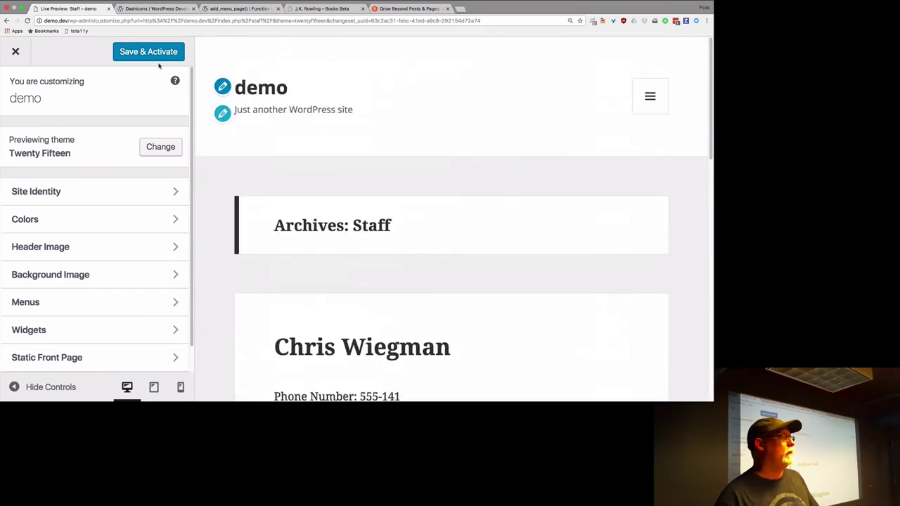
# Step: Save and activate Twenty Fifteen, then return to the Staff archive
pyautogui.click(156, 56)
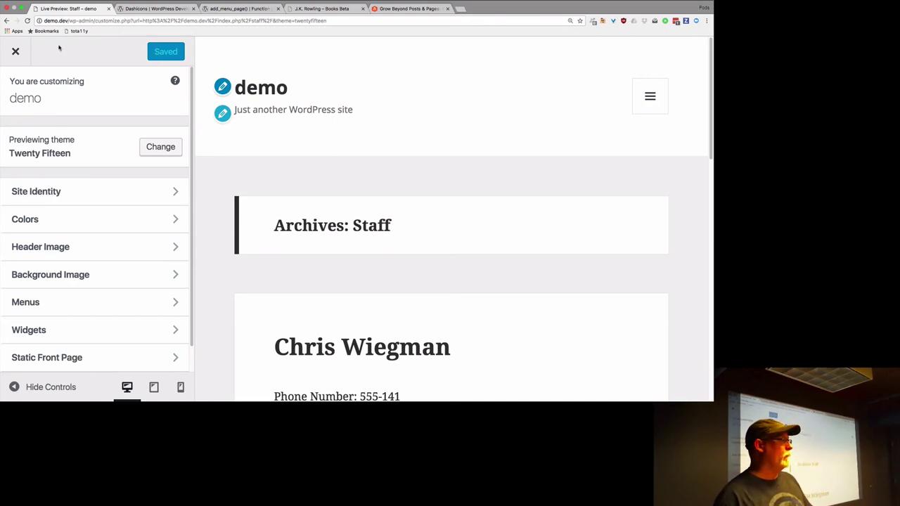
pyautogui.click(16, 50)
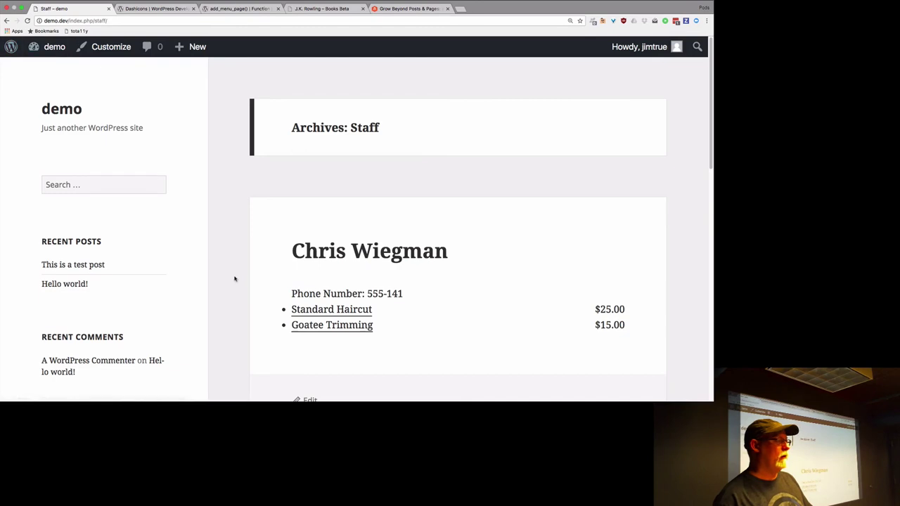
pyautogui.scroll(-1, 234, 289)
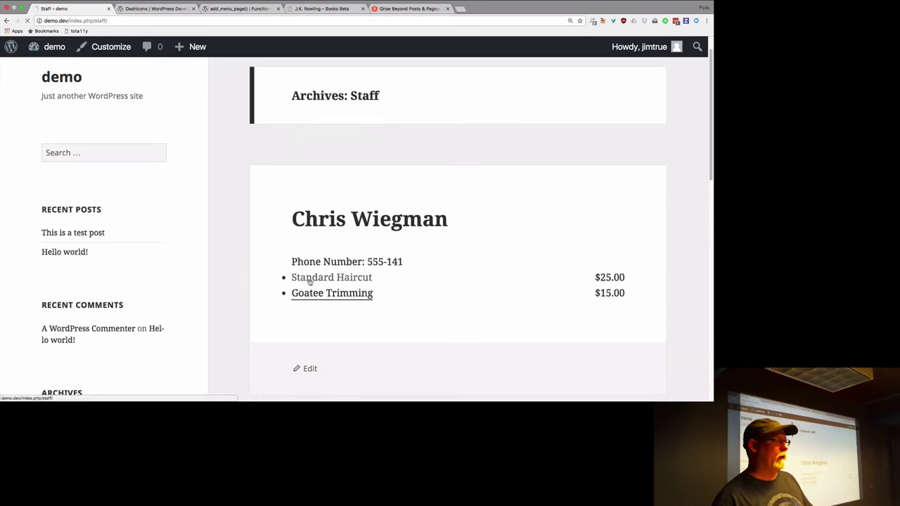
pyautogui.scroll(1, 309, 281)
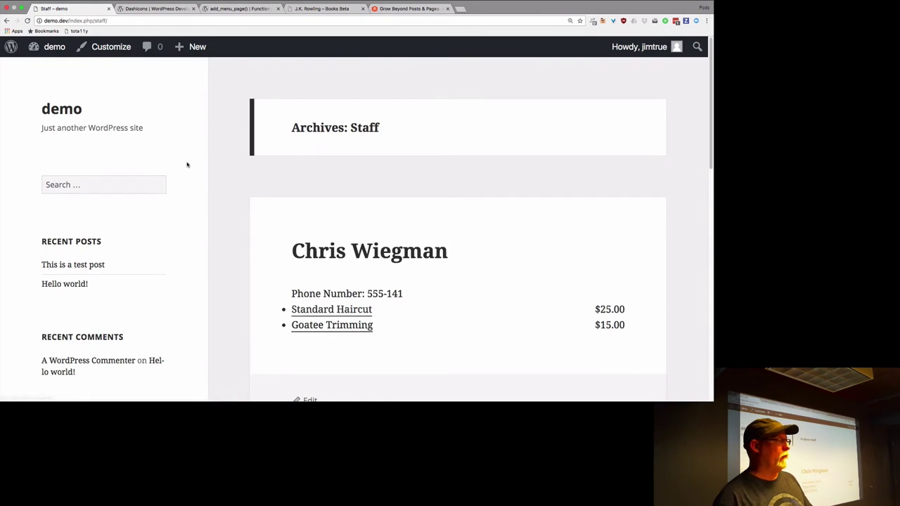
# Step: Open the Staff Detail template for editing from Pods Admin > Templates
pyautogui.moveTo(49, 46)
pyautogui.click(45, 71)
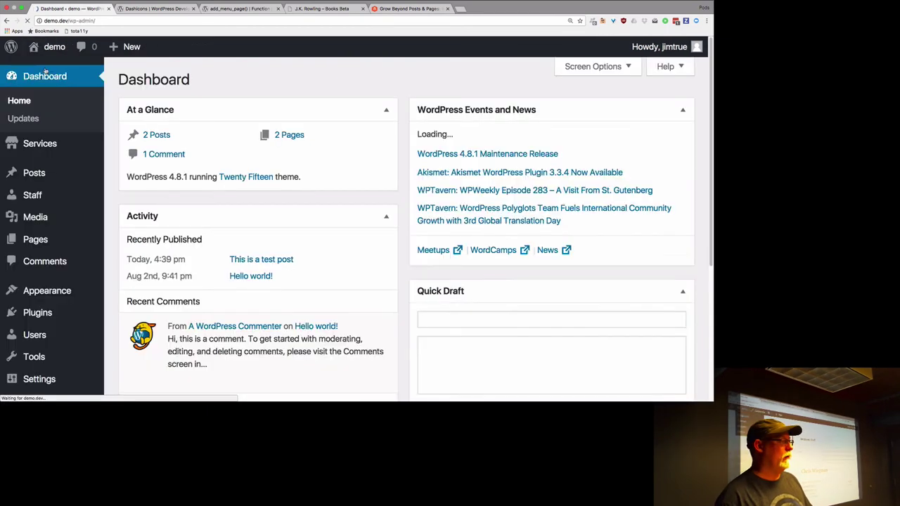
pyautogui.moveTo(52, 313)
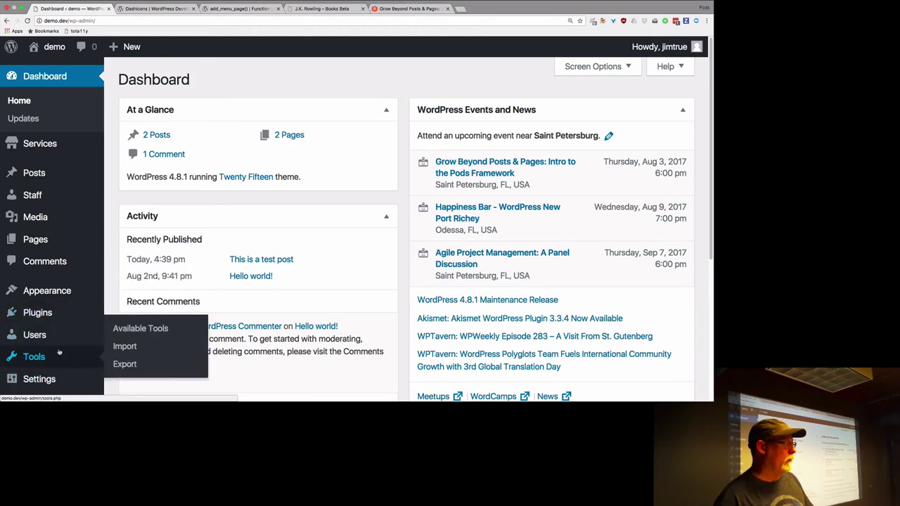
pyautogui.scroll(-3, 49, 355)
pyautogui.moveTo(50, 360)
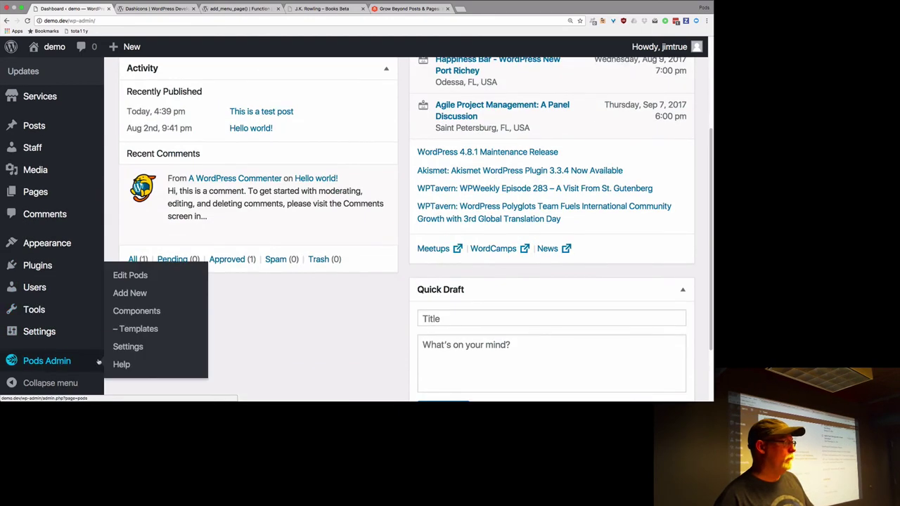
pyautogui.click(133, 329)
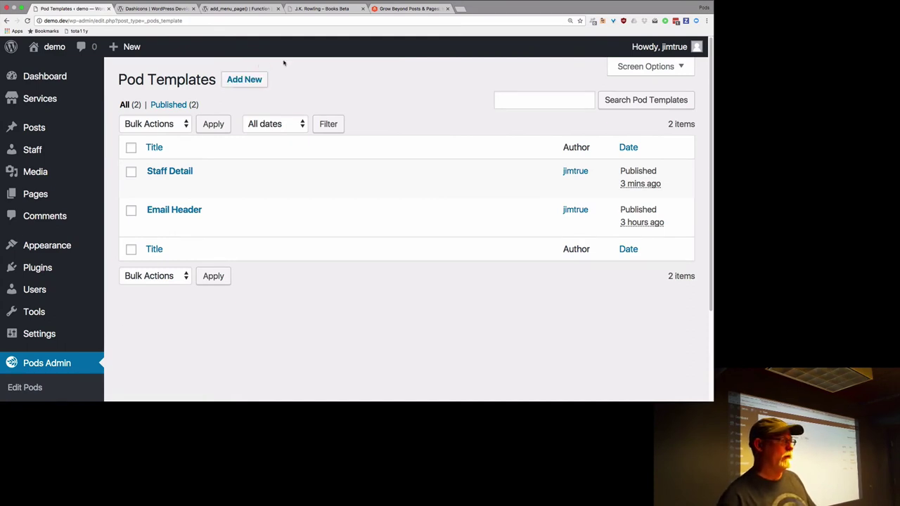
pyautogui.moveTo(231, 173)
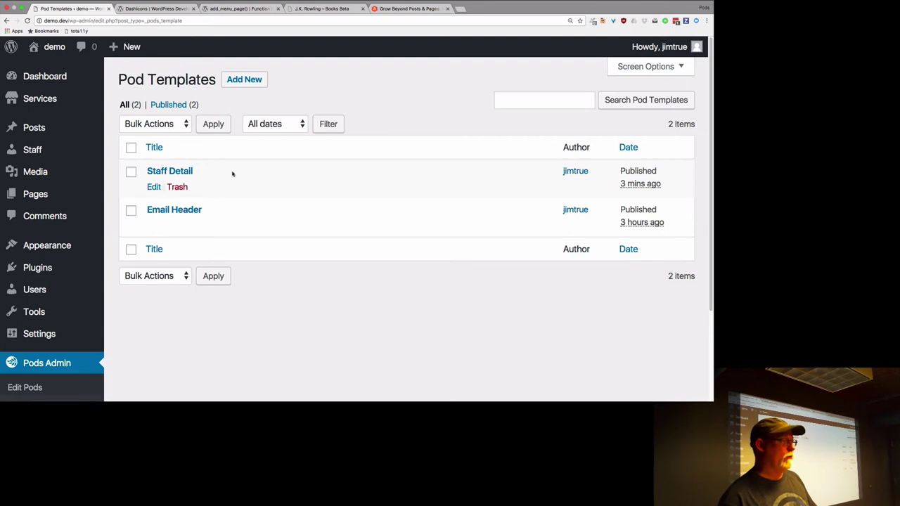
pyautogui.click(153, 188)
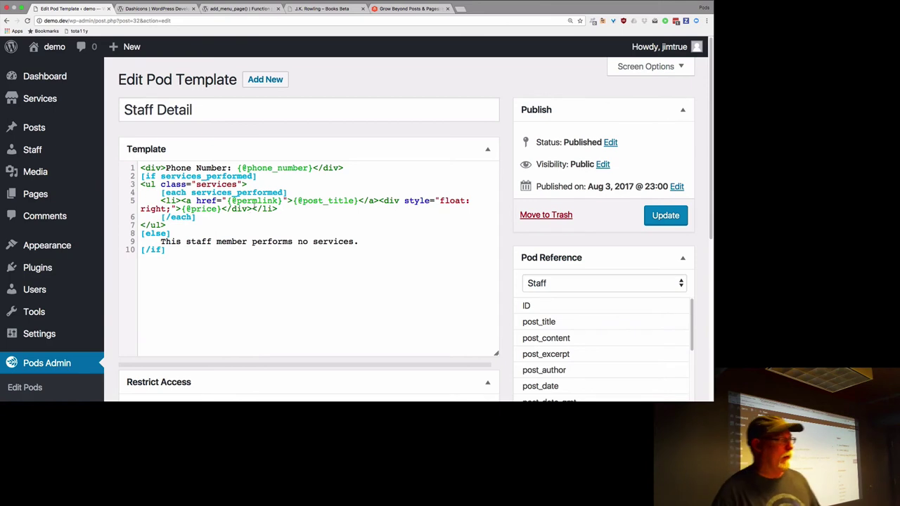
# Step: Select the services block, lines 2 to 10, of the template code
pyautogui.moveTo(54, 46)
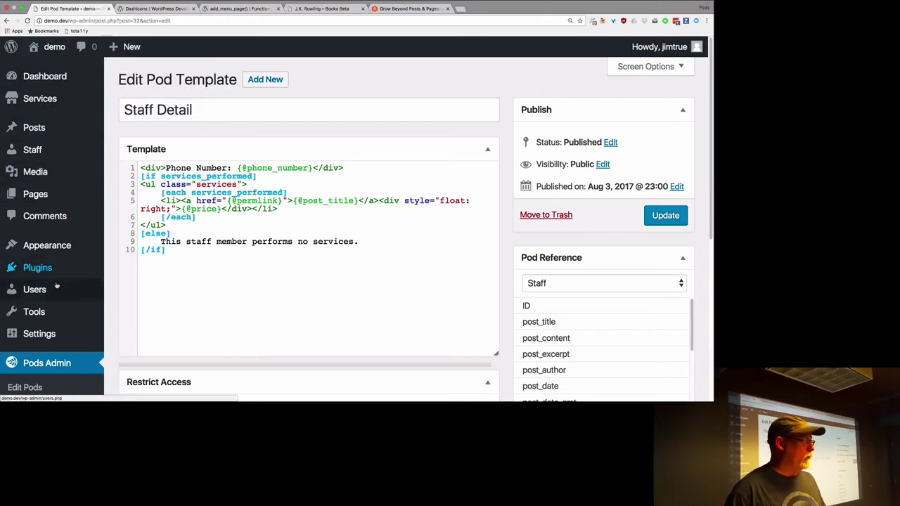
pyautogui.moveTo(50, 336)
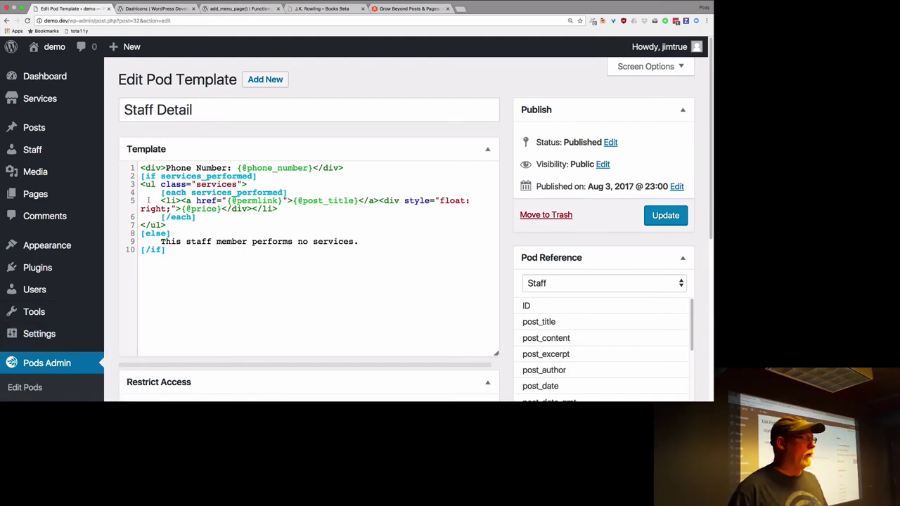
pyautogui.moveTo(139, 201); pyautogui.dragTo(305, 211)
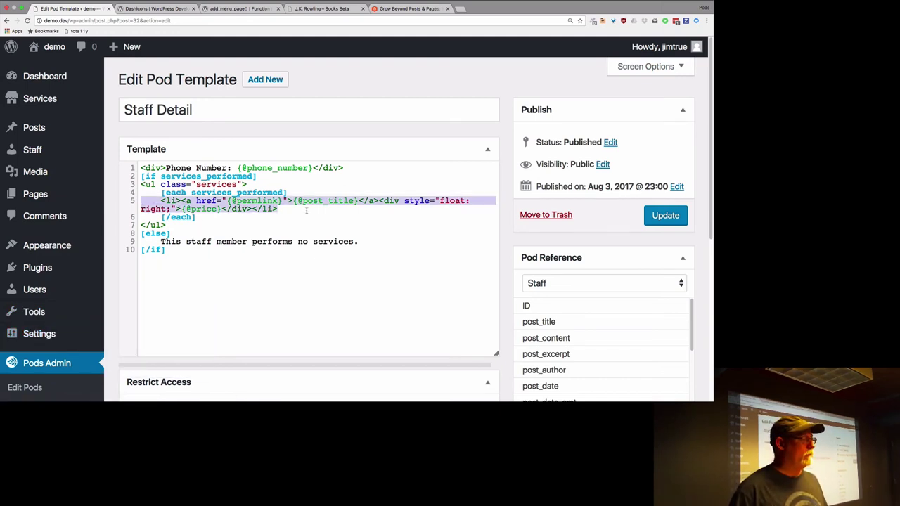
pyautogui.click(138, 191)
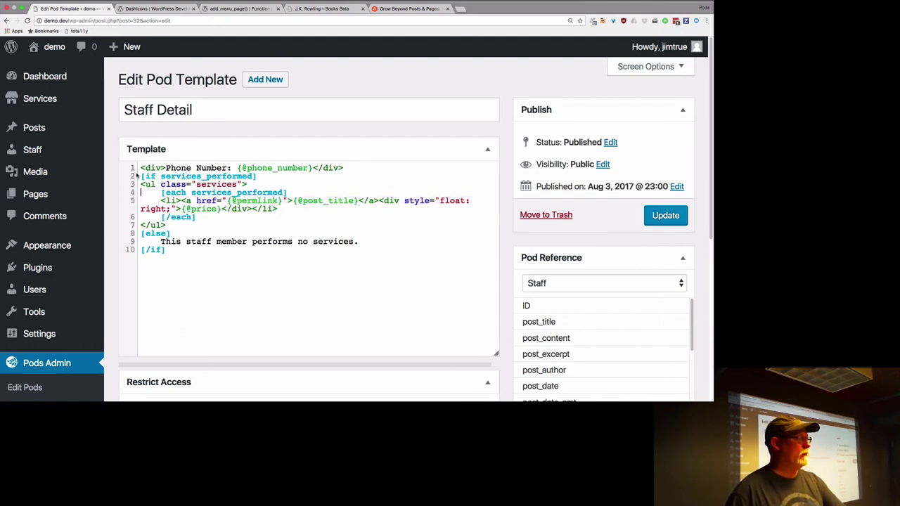
pyautogui.moveTo(139, 175); pyautogui.dragTo(233, 251)
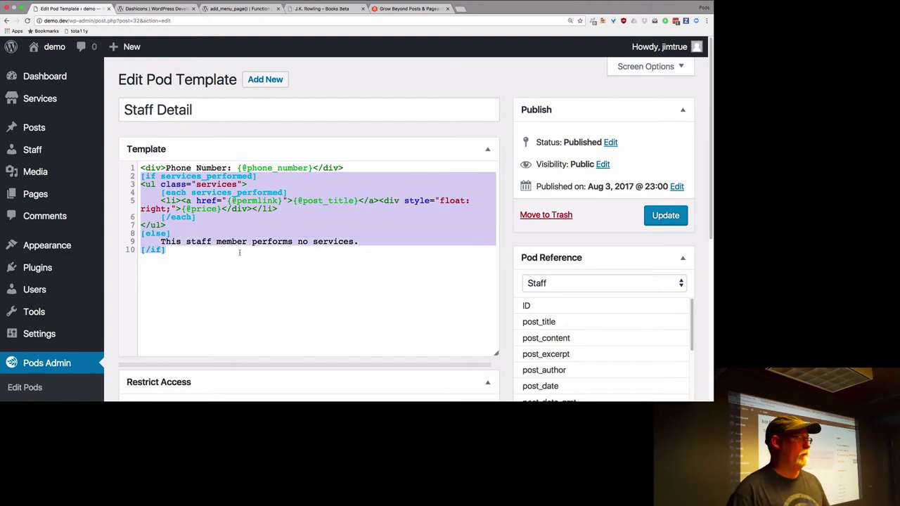
pyautogui.scroll(-2, 25, 387)
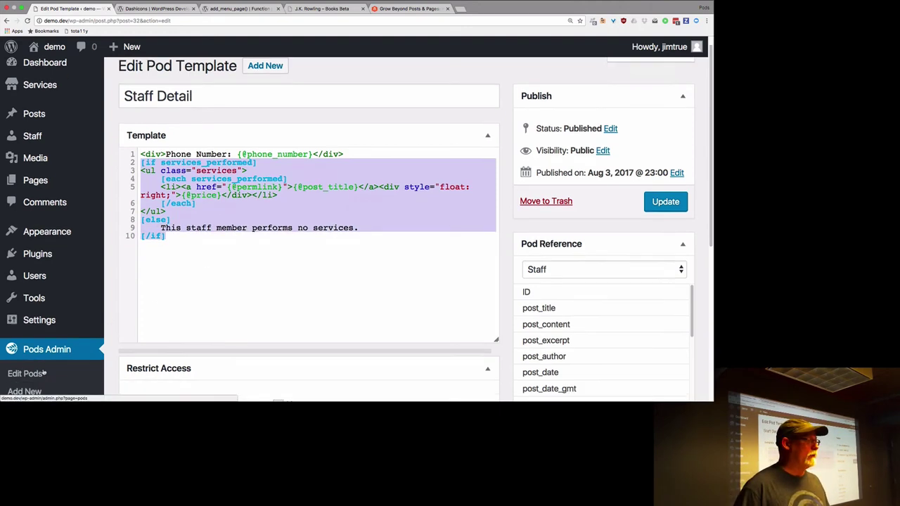
pyautogui.scroll(2, 185, 145)
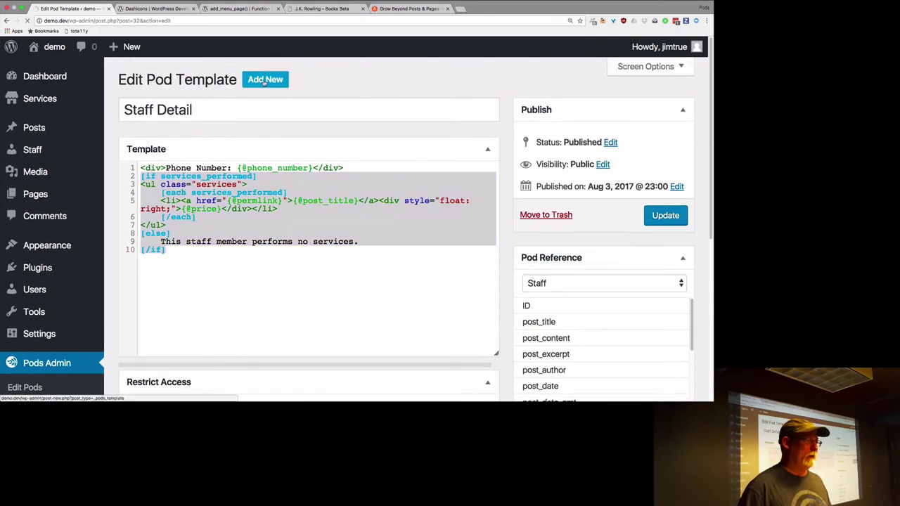
# Step: Add a new pod template titled 'Services Detail' and paste the services code into it
pyautogui.click(263, 80)
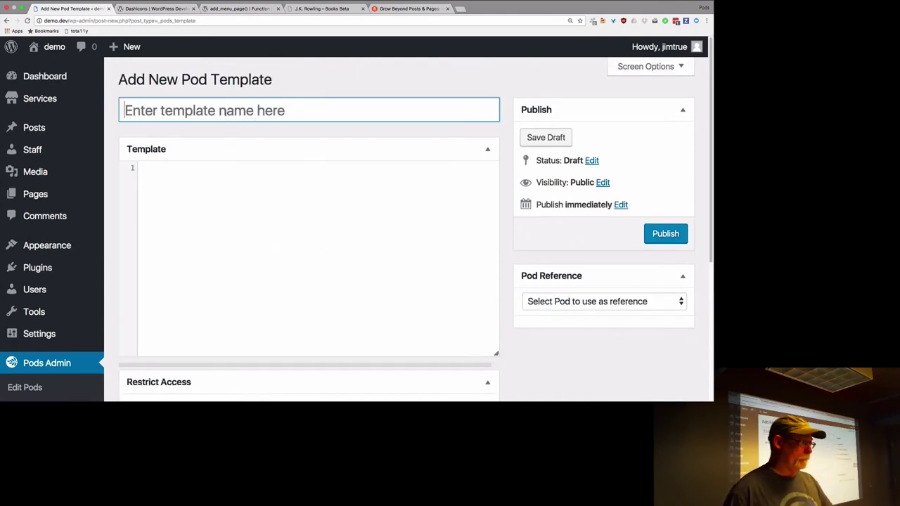
pyautogui.click(227, 107)
pyautogui.write('Serv')
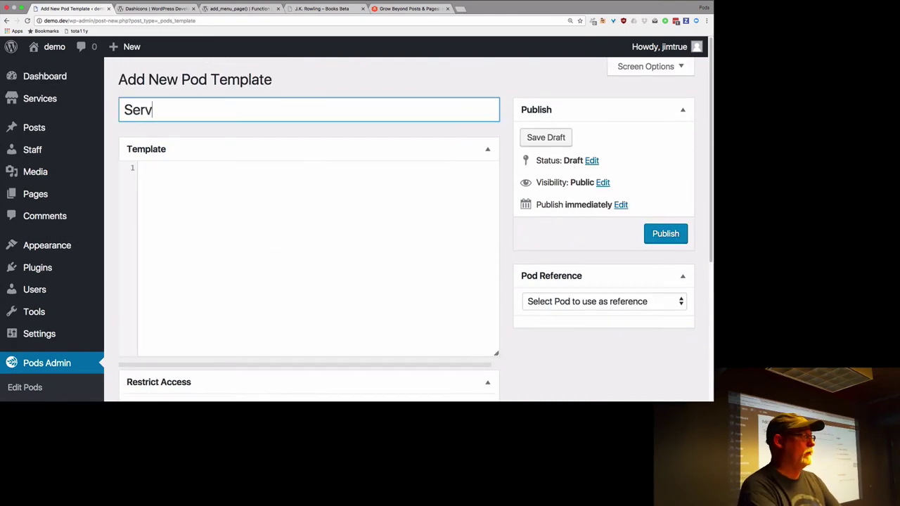
pyautogui.write('ices Detail')
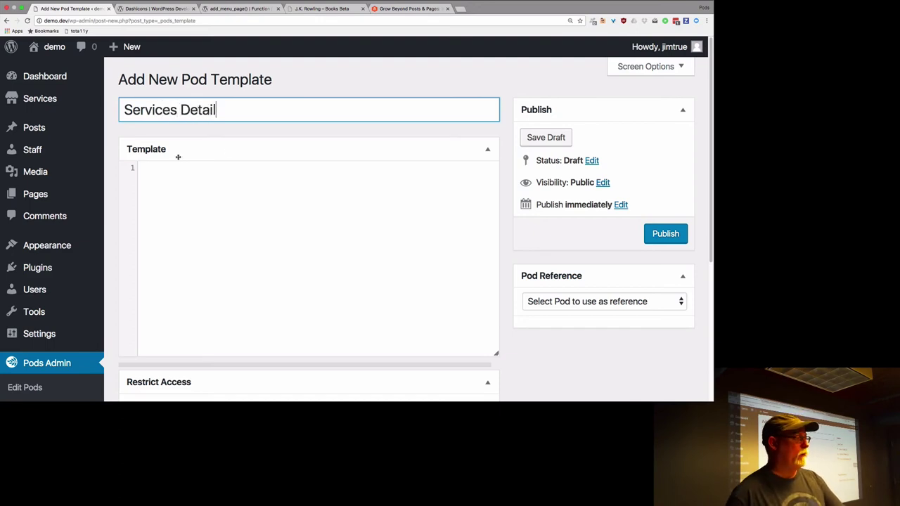
pyautogui.click(181, 190)
pyautogui.write('[if services_performed] <ul class="services">     [each services_performed]     <li><a href="{@permlink}">{@post_title}</a><div style="float: right;">{@price}</div></li>     [/each] </ul> [else]     This staff member performs no services. [/if]')
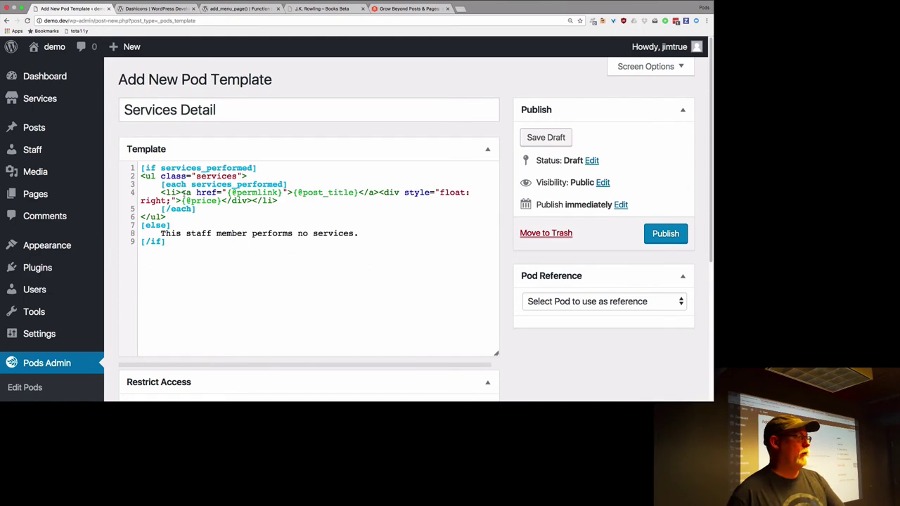
# Step: Set the template's Pod Reference to Services
pyautogui.doubleClick(187, 168)
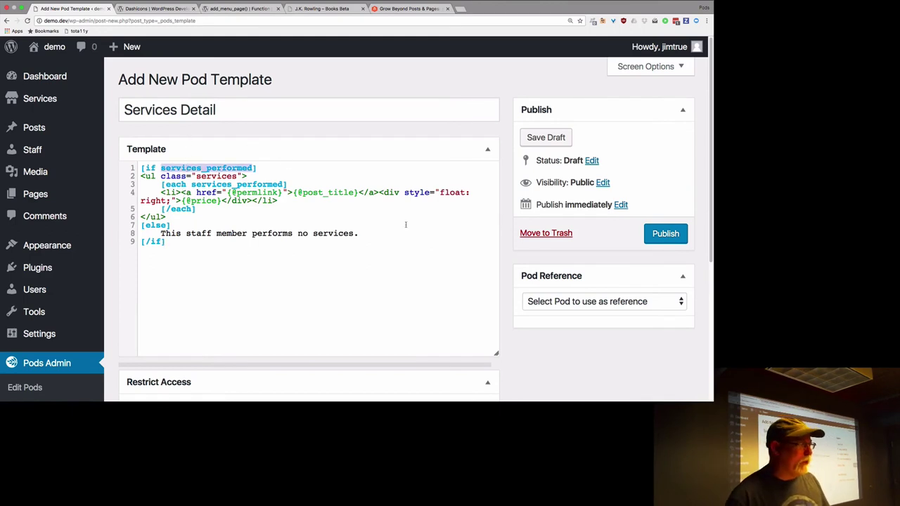
pyautogui.click(652, 302)
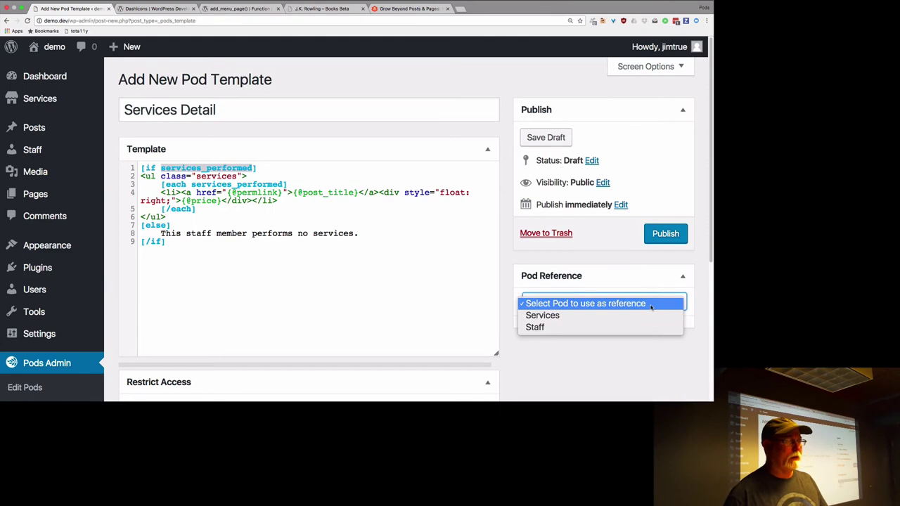
pyautogui.click(618, 327)
pyautogui.click(627, 304)
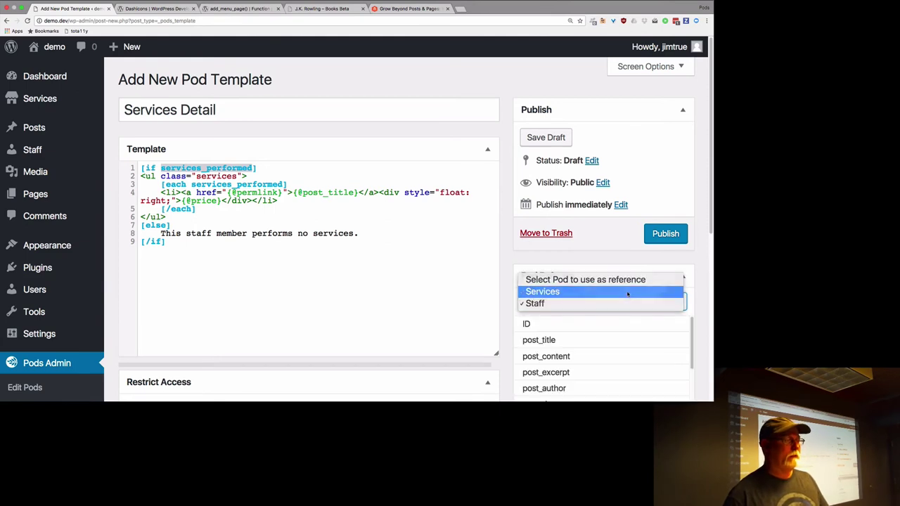
pyautogui.click(627, 292)
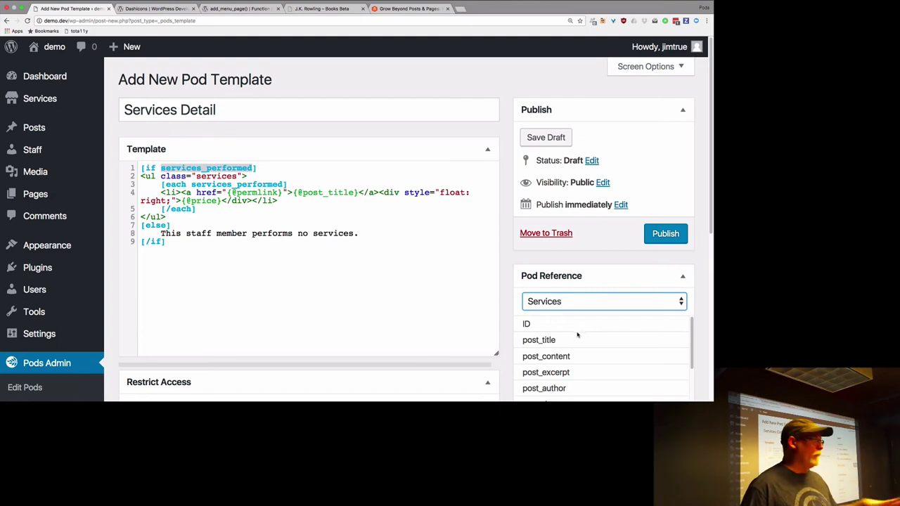
# Step: Change the if condition to related_staff and fix the permlink typo to permalink
pyautogui.scroll(-3, 571, 340)
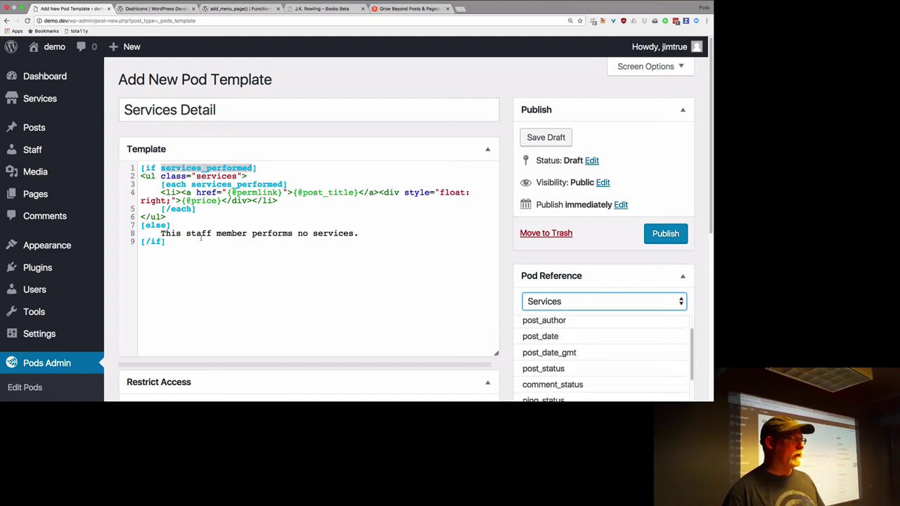
pyautogui.scroll(-10, 523, 345)
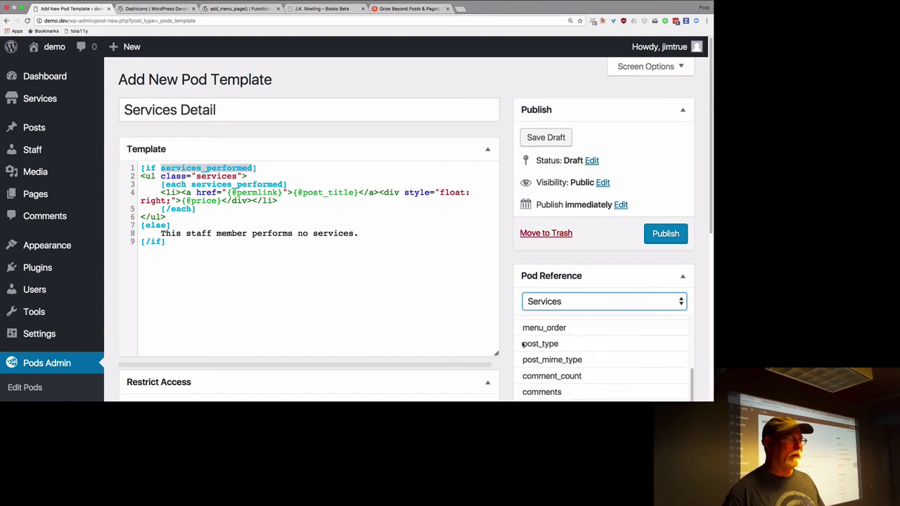
pyautogui.scroll(-6, 523, 344)
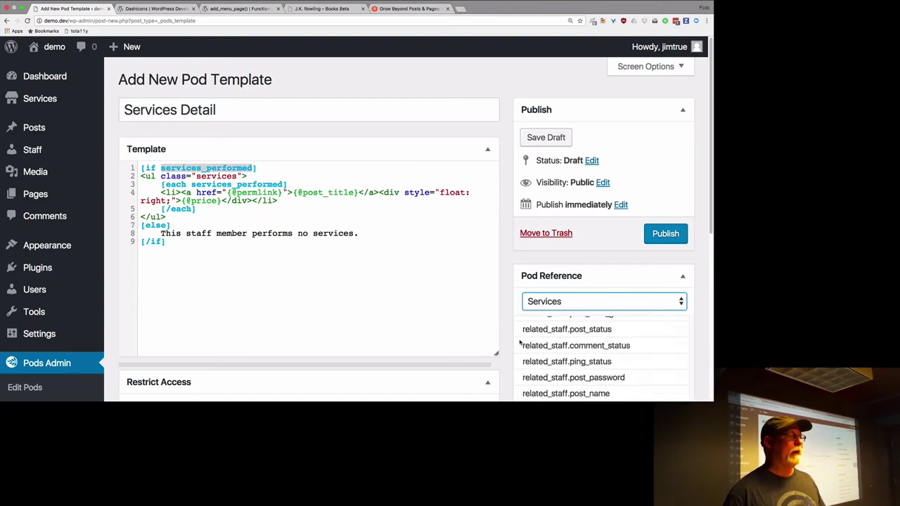
pyautogui.doubleClick(193, 167)
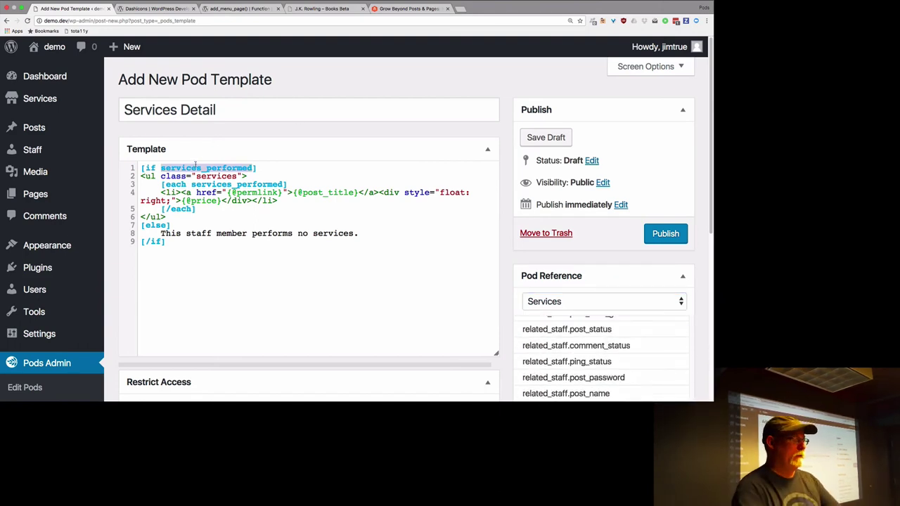
pyautogui.write('related_')
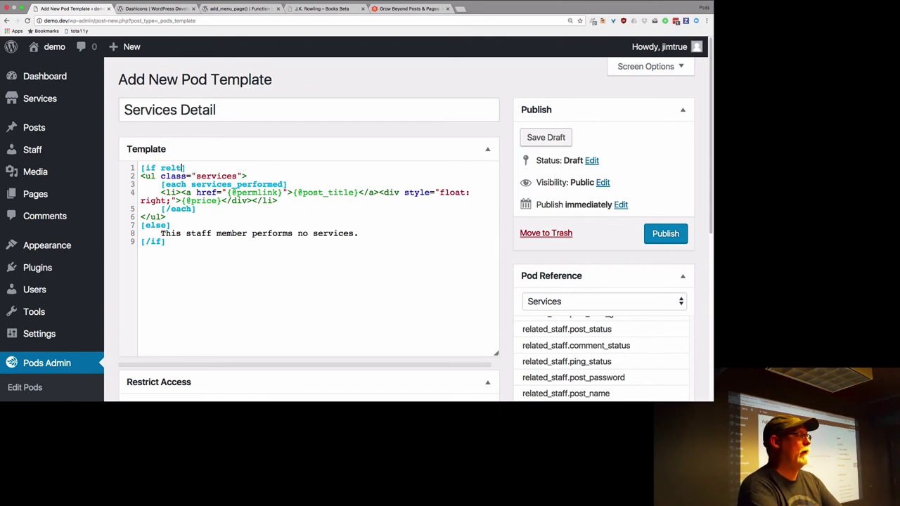
pyautogui.press('BackSpace')
pyautogui.press('BackSpace')
pyautogui.press('BackSpace')
pyautogui.press('BackSpace')
pyautogui.press('BackSpace')
pyautogui.write('ated_staff')
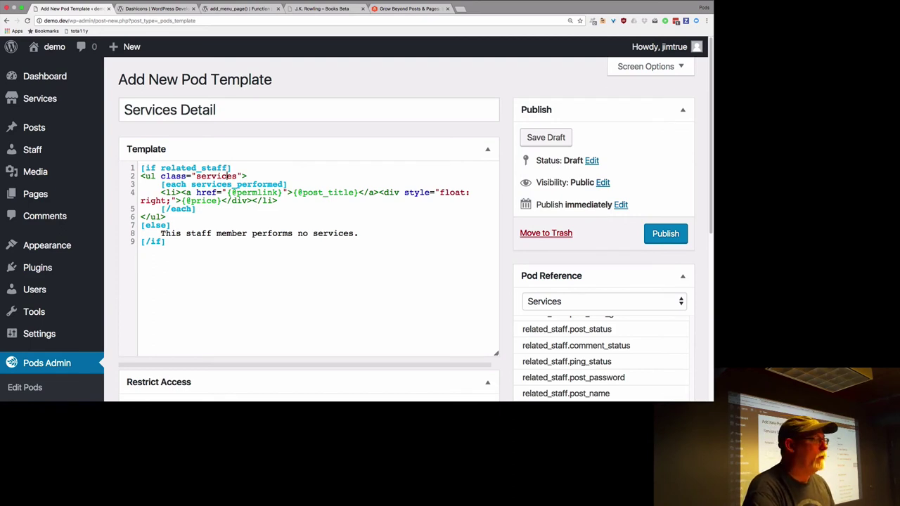
pyautogui.click(257, 192)
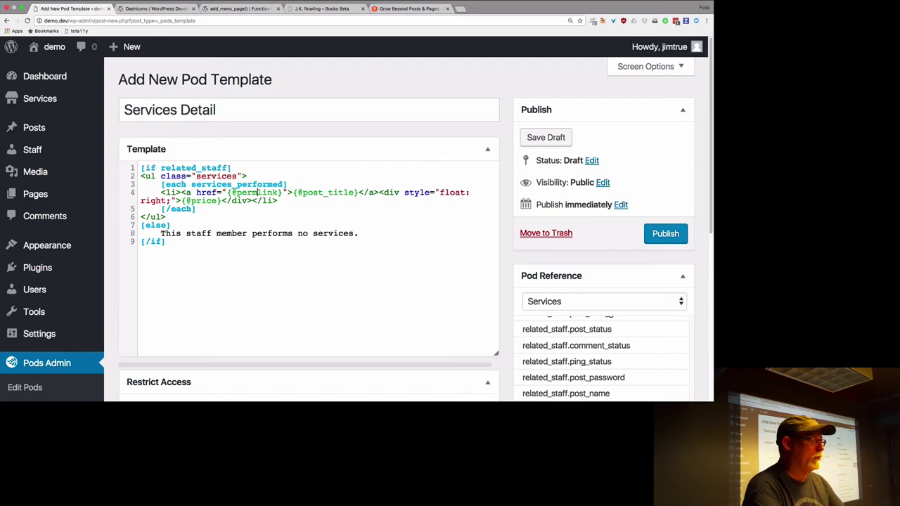
pyautogui.write('a')
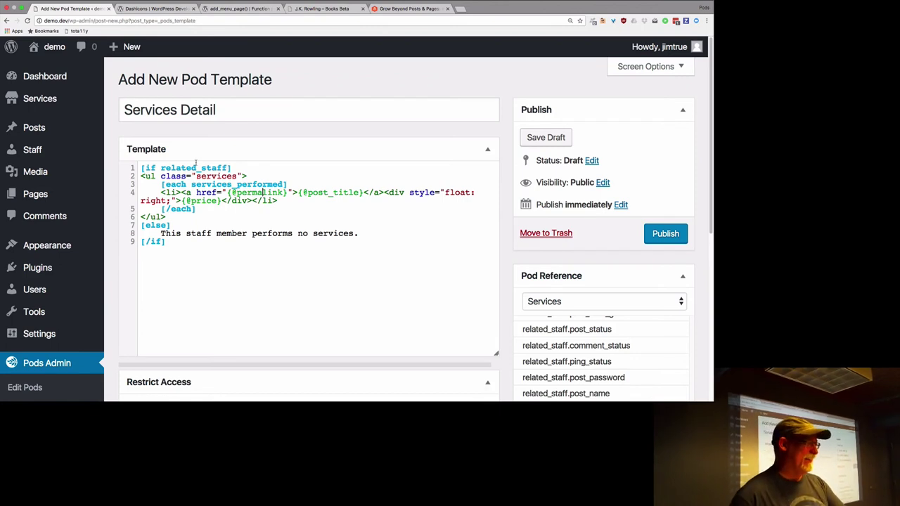
# Step: Make the each loop iterate over related_staff and rename the list class to staff
pyautogui.doubleClick(193, 167)
pyautogui.press('super+c')
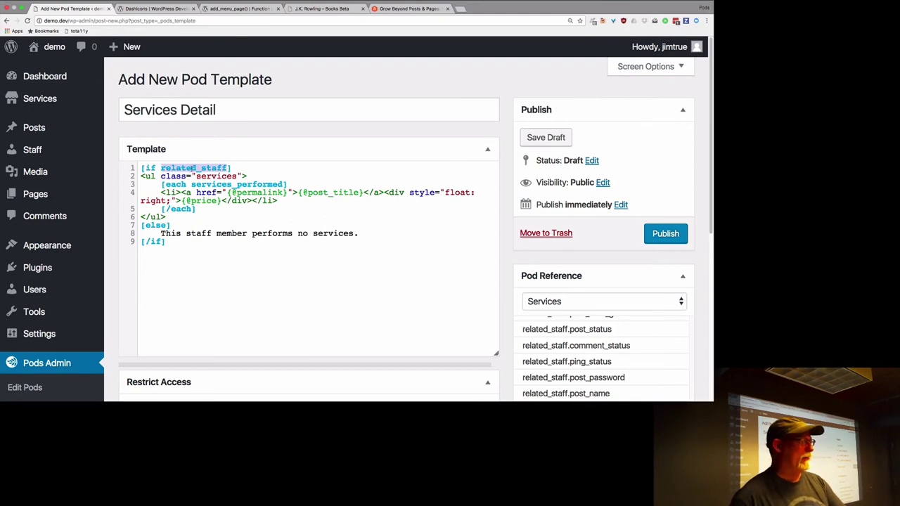
pyautogui.doubleClick(229, 184)
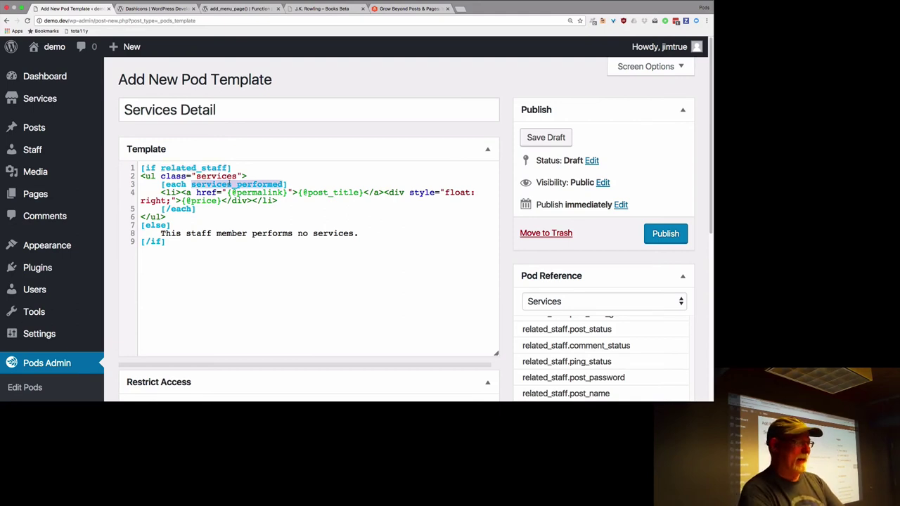
pyautogui.press('super+v')
pyautogui.doubleClick(216, 176)
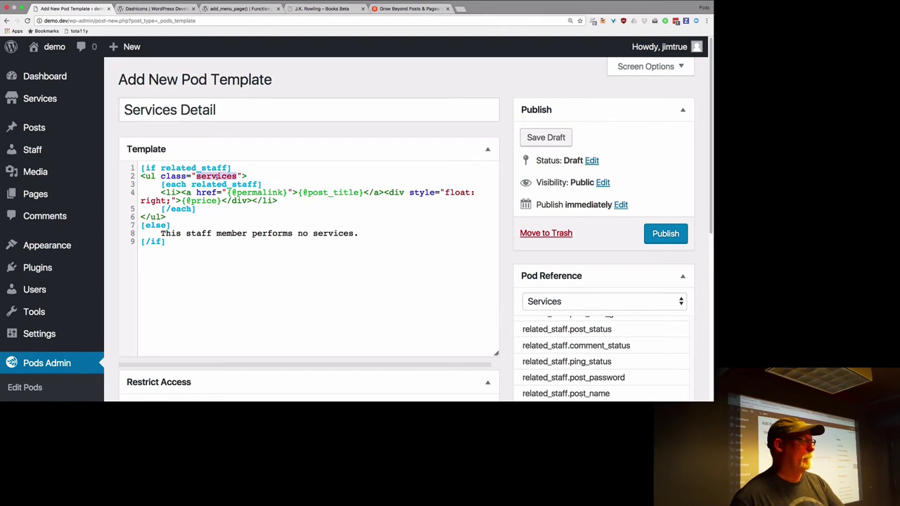
pyautogui.write('staff')
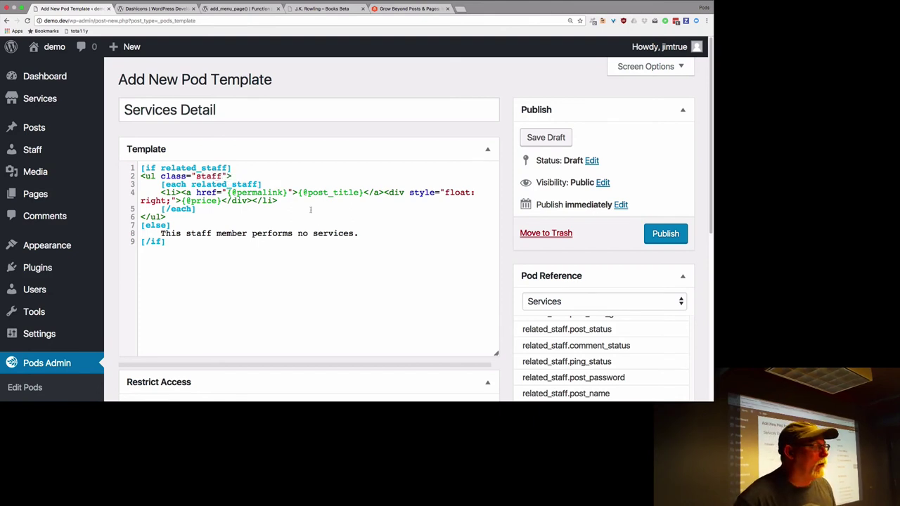
# Step: Move the floated price block to a new first line of the template
pyautogui.moveTo(386, 192); pyautogui.dragTo(253, 201)
pyautogui.press('super+c')
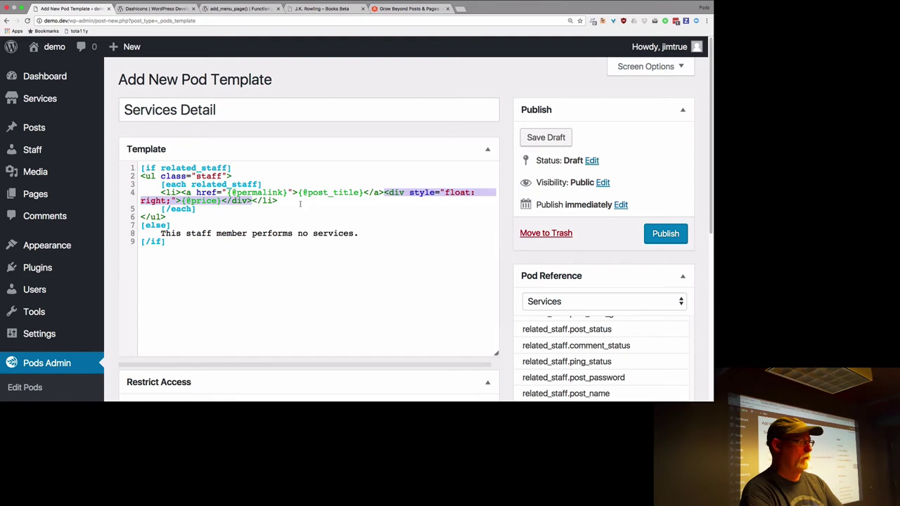
pyautogui.press('BackSpace')
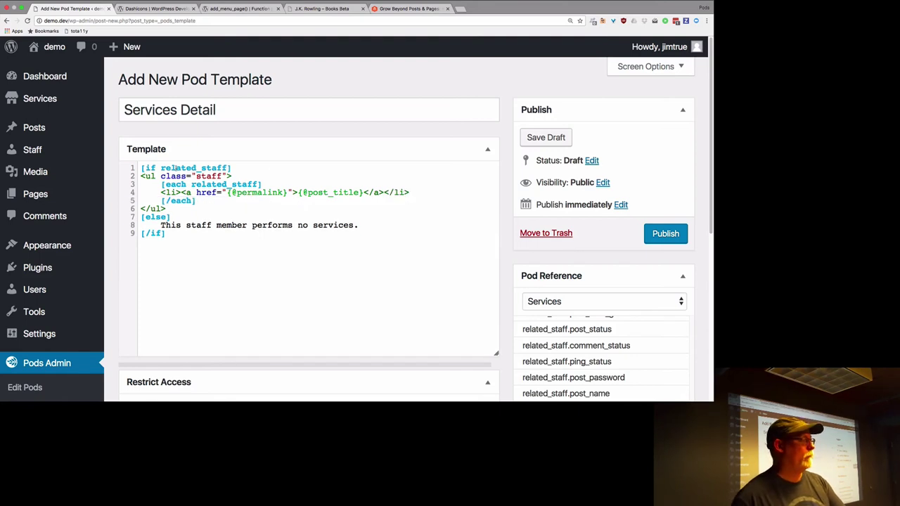
pyautogui.click(142, 168)
pyautogui.press('Return')
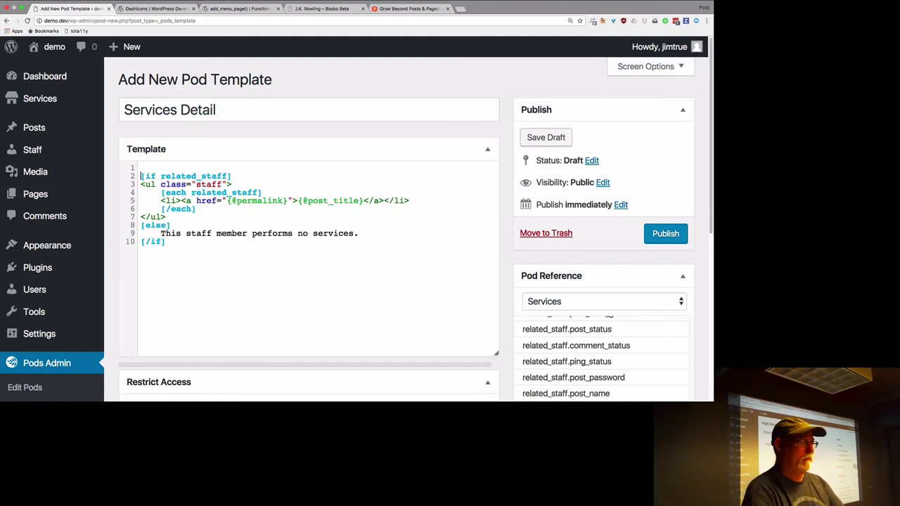
pyautogui.press('super+v')
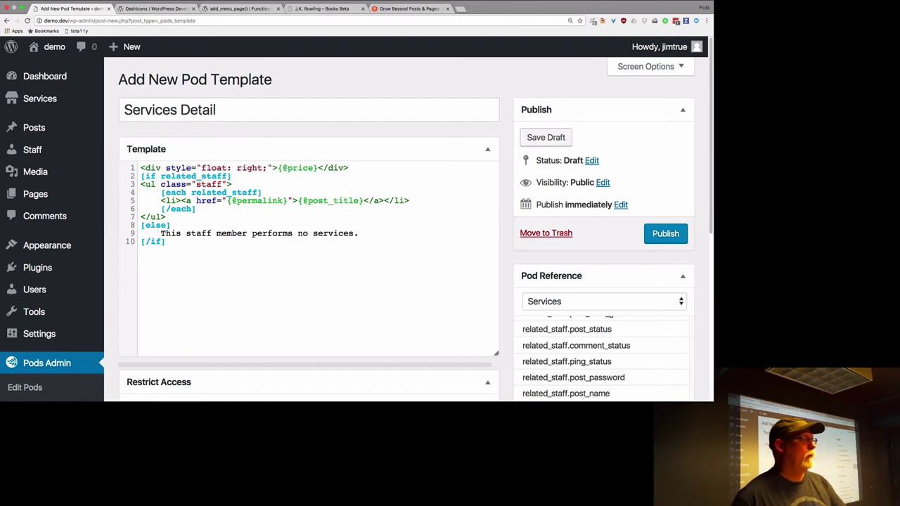
pyautogui.click(384, 201)
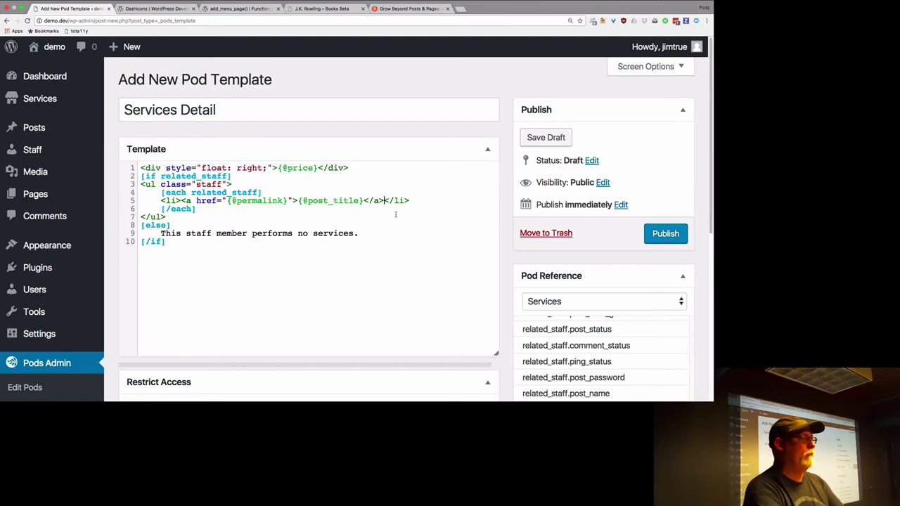
pyautogui.press('super+v')
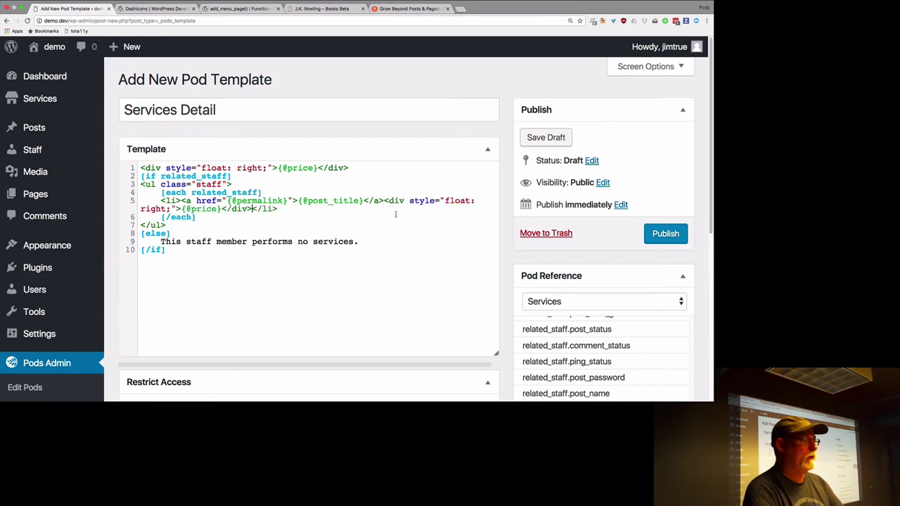
pyautogui.doubleClick(203, 209)
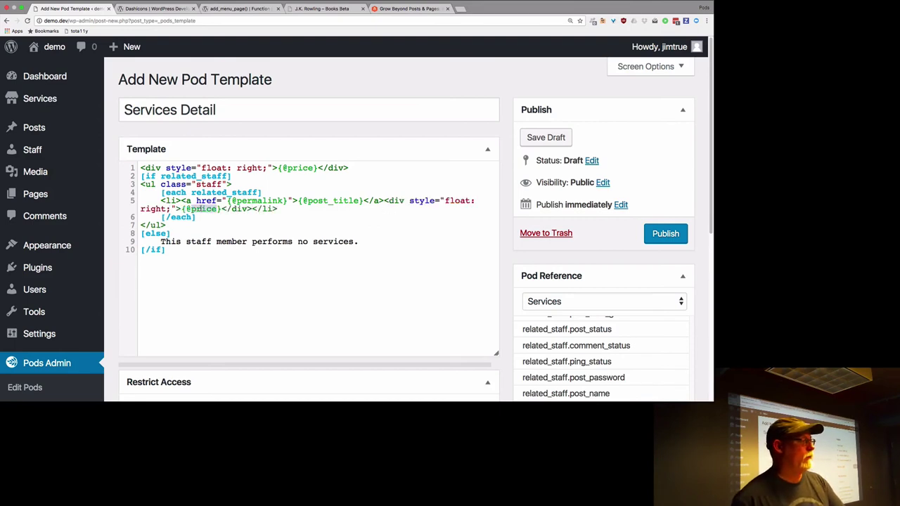
pyautogui.write('phone')
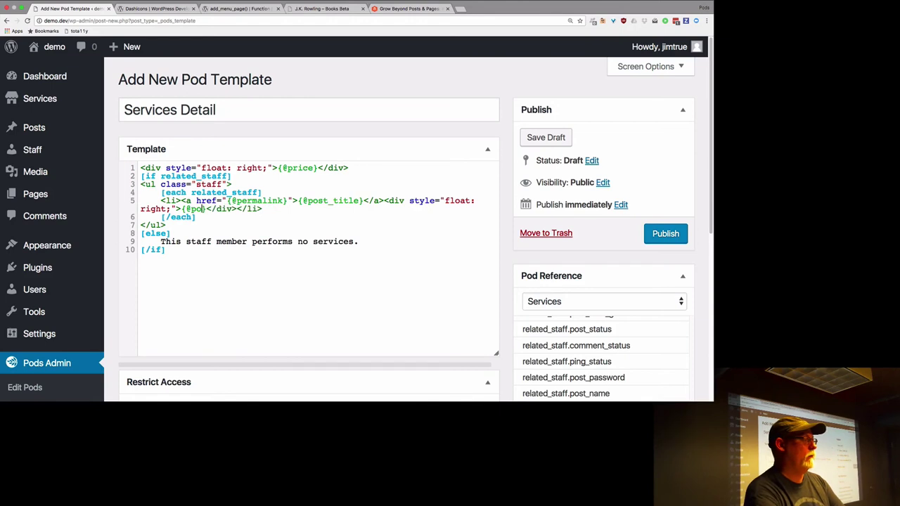
pyautogui.write('_number')
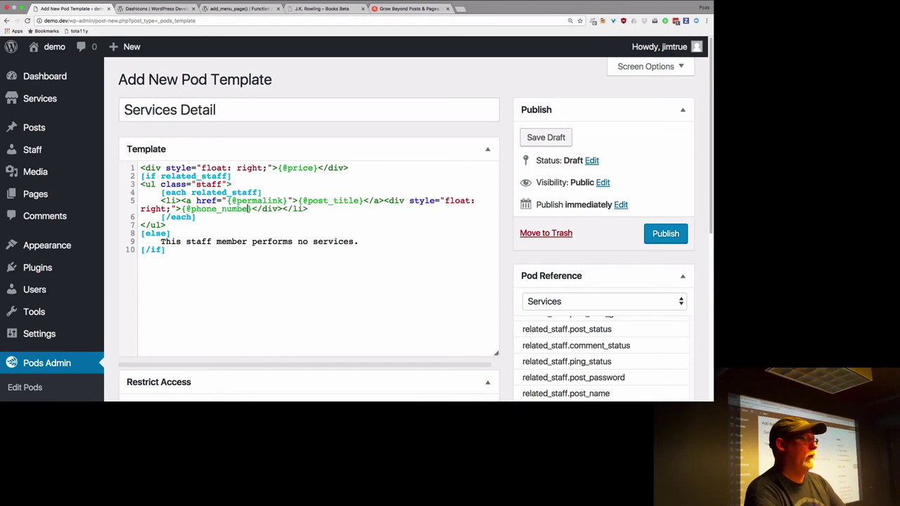
pyautogui.scroll(-5, 632, 342)
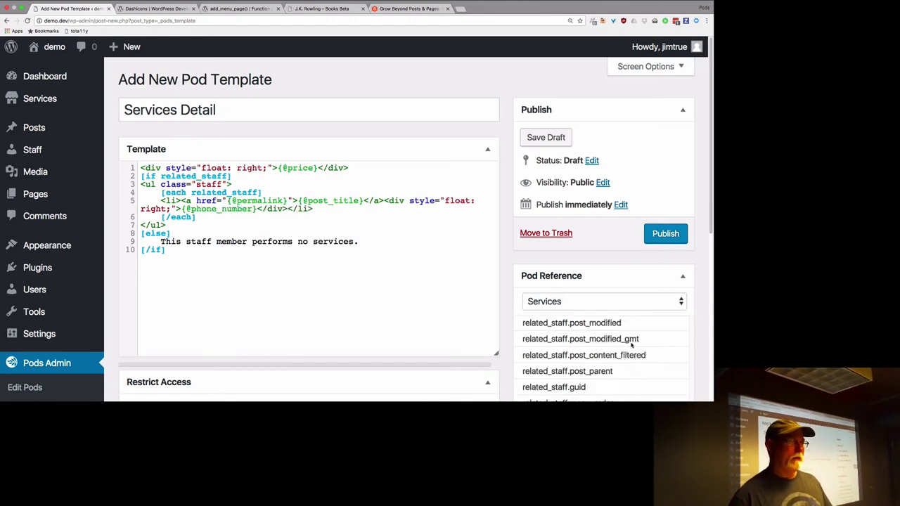
pyautogui.scroll(-15, 631, 343)
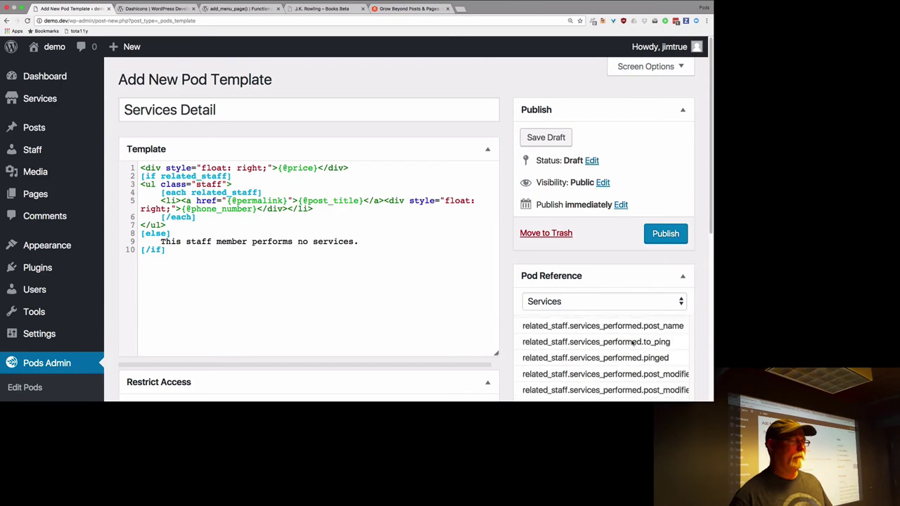
pyautogui.scroll(10, 623, 298)
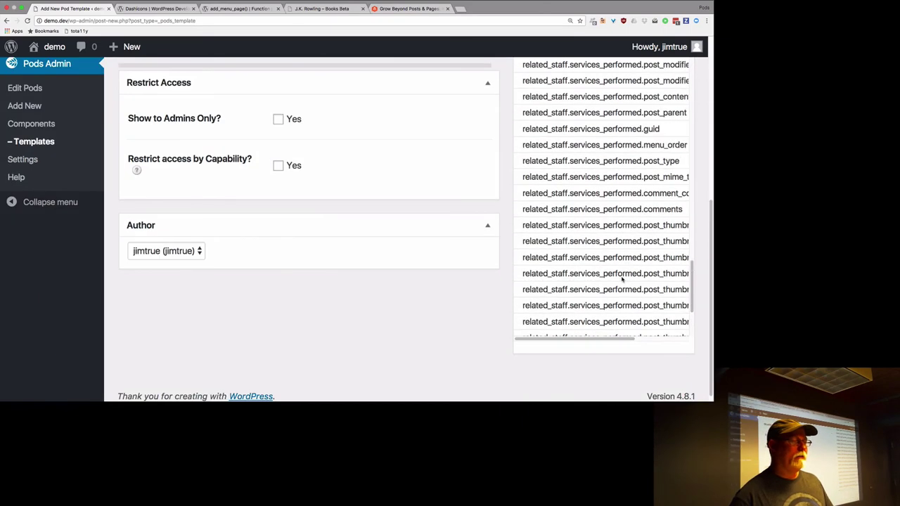
pyautogui.scroll(3, 623, 278)
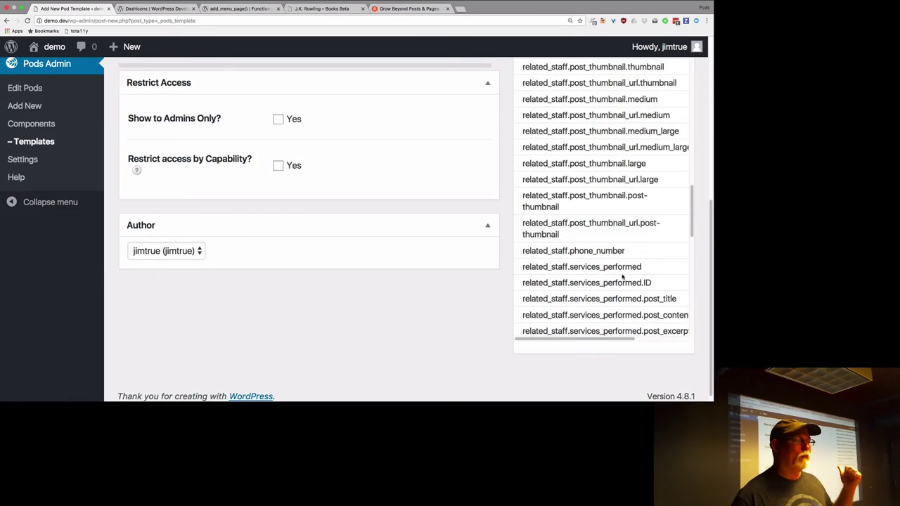
pyautogui.scroll(20, 622, 277)
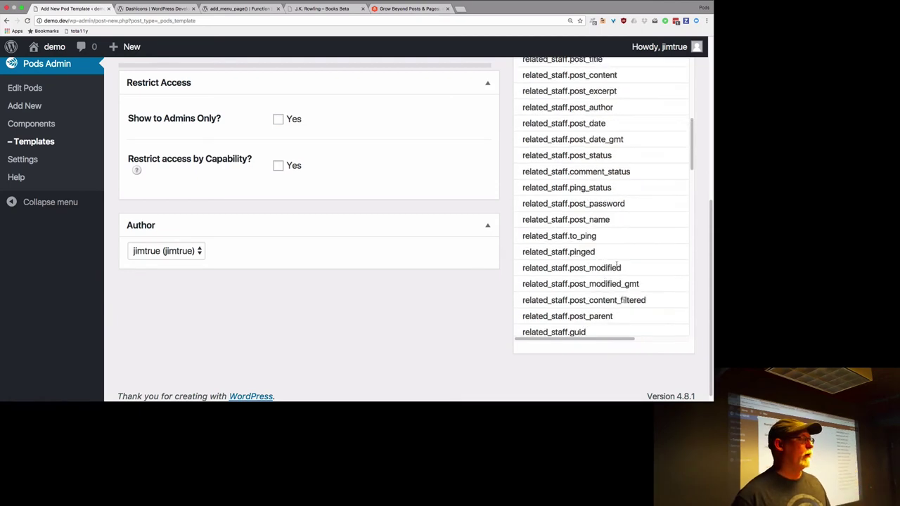
pyautogui.scroll(2, 618, 256)
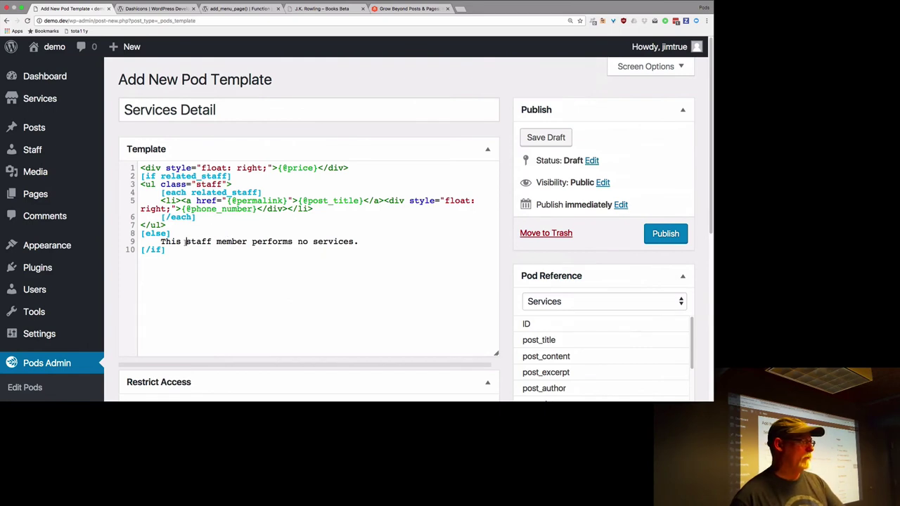
# Step: Change the fallback message to 'Services Have no Staff Assigned'
pyautogui.moveTo(185, 241); pyautogui.dragTo(356, 241)
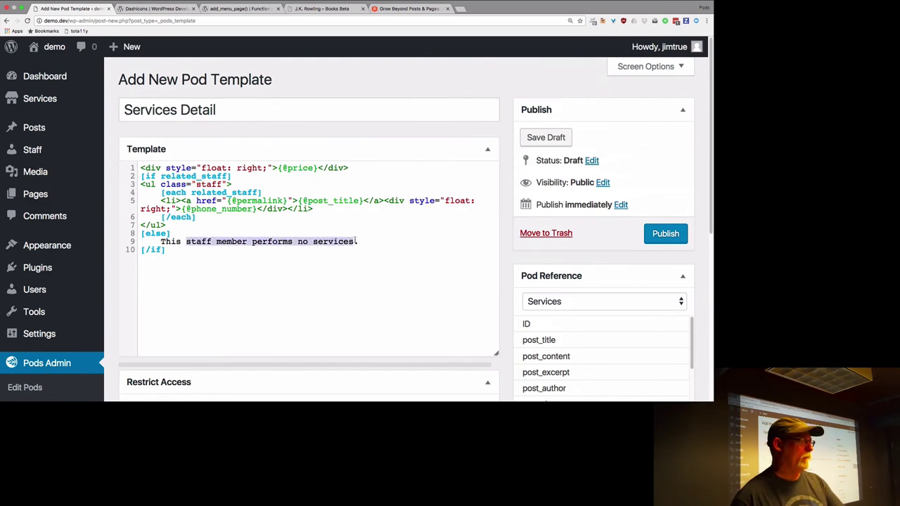
pyautogui.moveTo(160, 241); pyautogui.dragTo(352, 242)
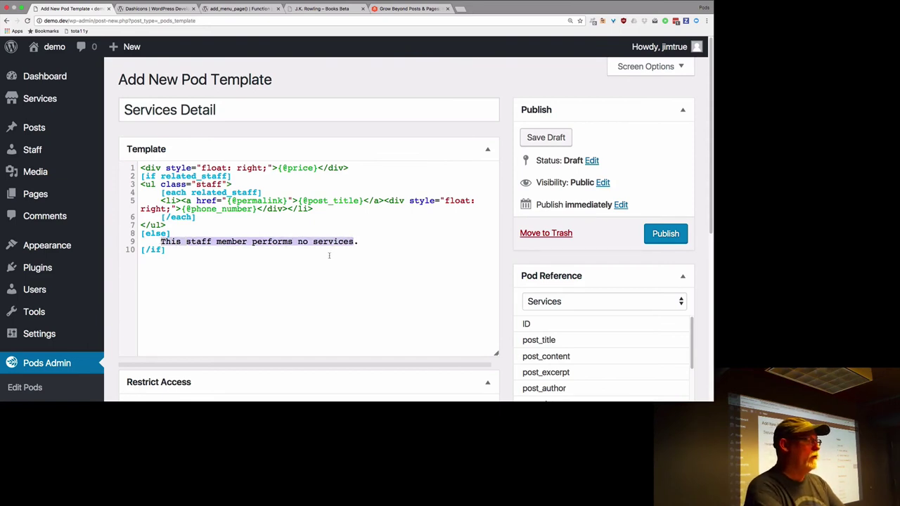
pyautogui.write('Services')
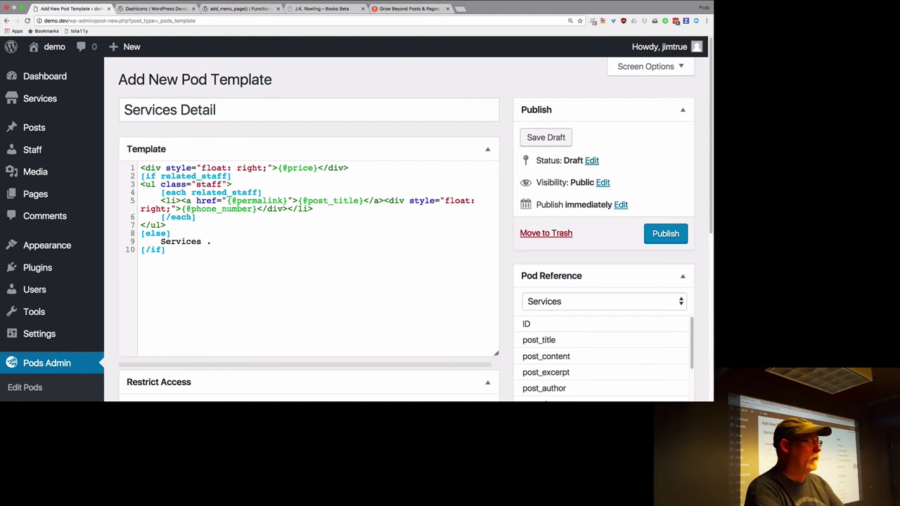
pyautogui.write('Have no st')
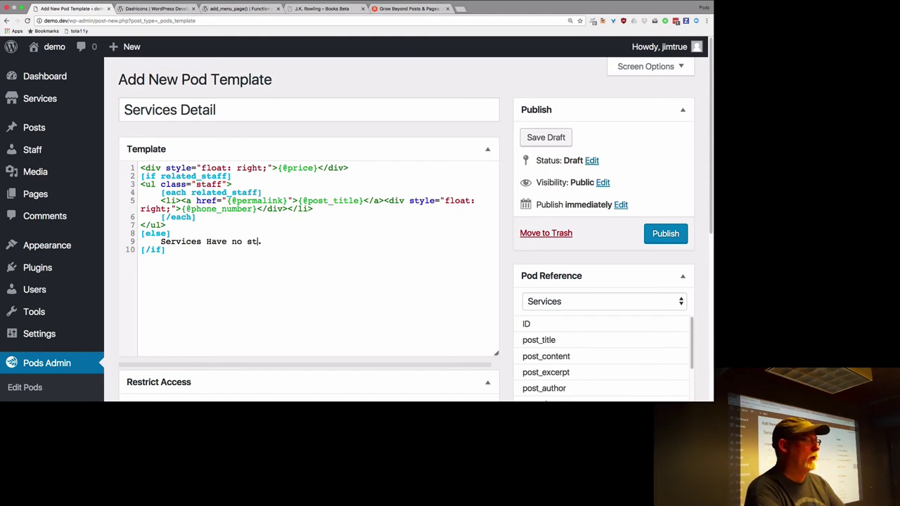
pyautogui.press('BackSpace')
pyautogui.press('BackSpace')
pyautogui.write('Staff Assi')
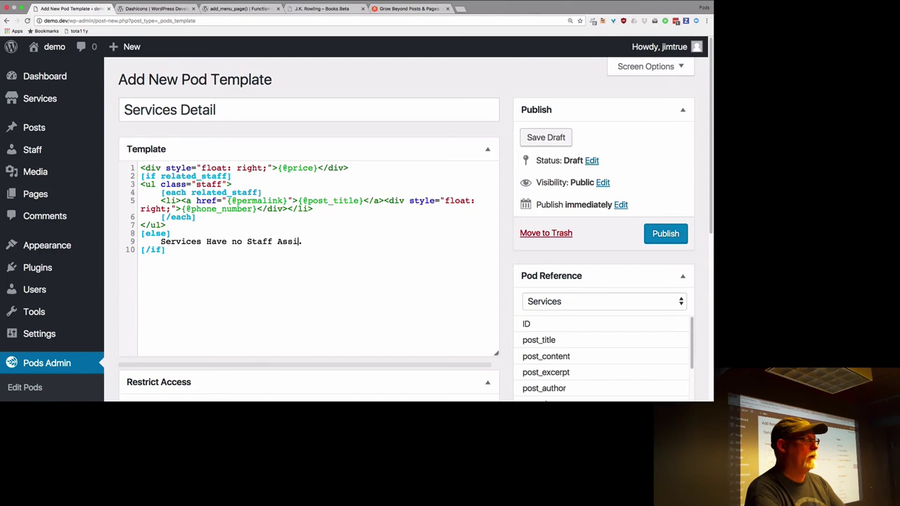
pyautogui.write('gned.')
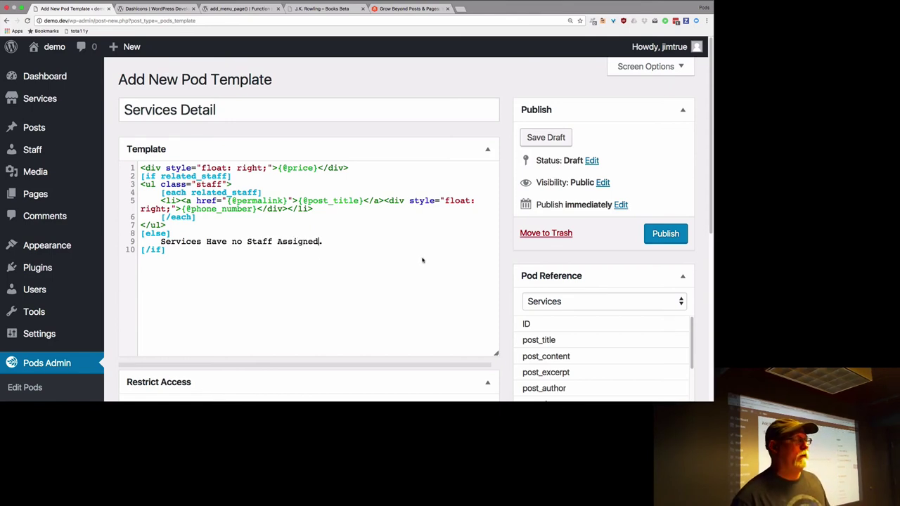
# Step: Publish the Services Detail template and go to Edit Pods
pyautogui.click(664, 233)
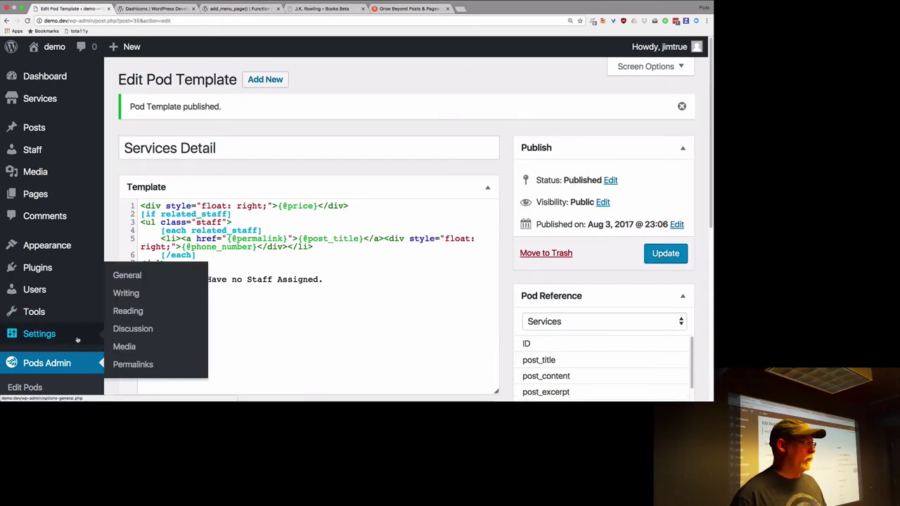
pyautogui.click(50, 376)
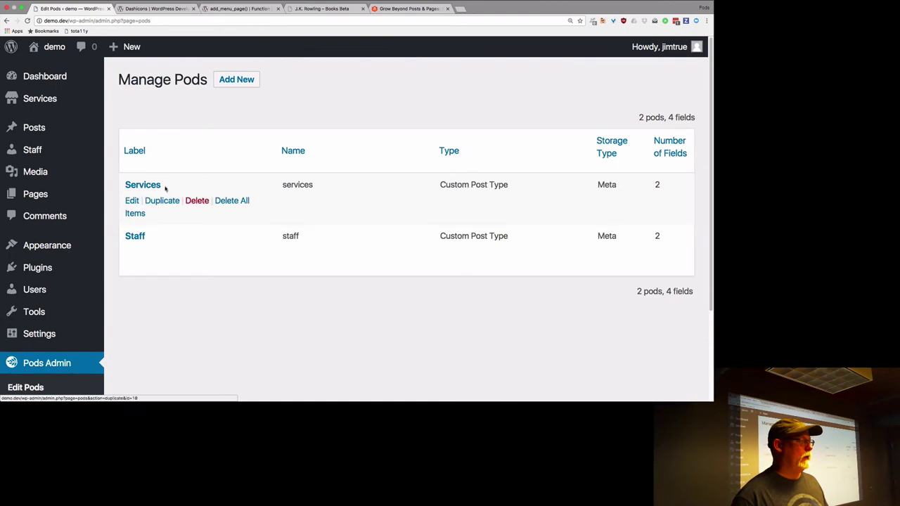
pyautogui.scroll(-3, 71, 309)
pyautogui.click(62, 323)
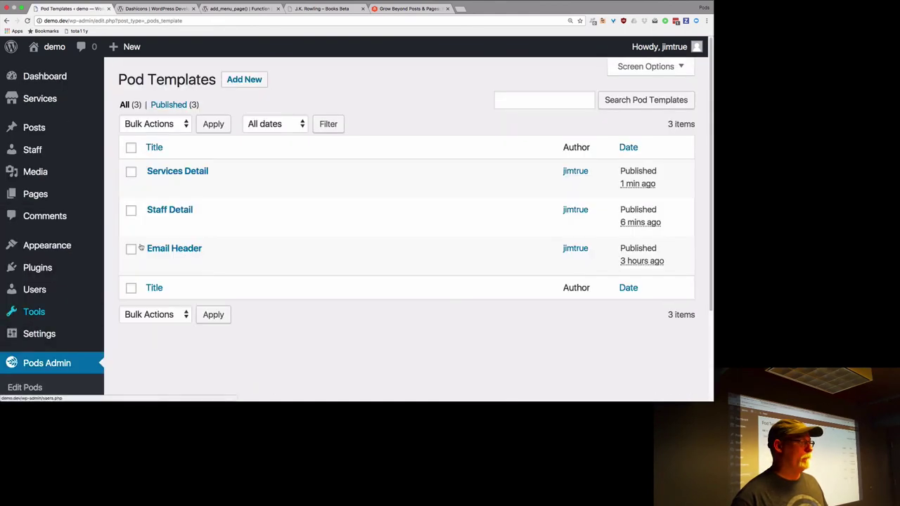
pyautogui.click(153, 226)
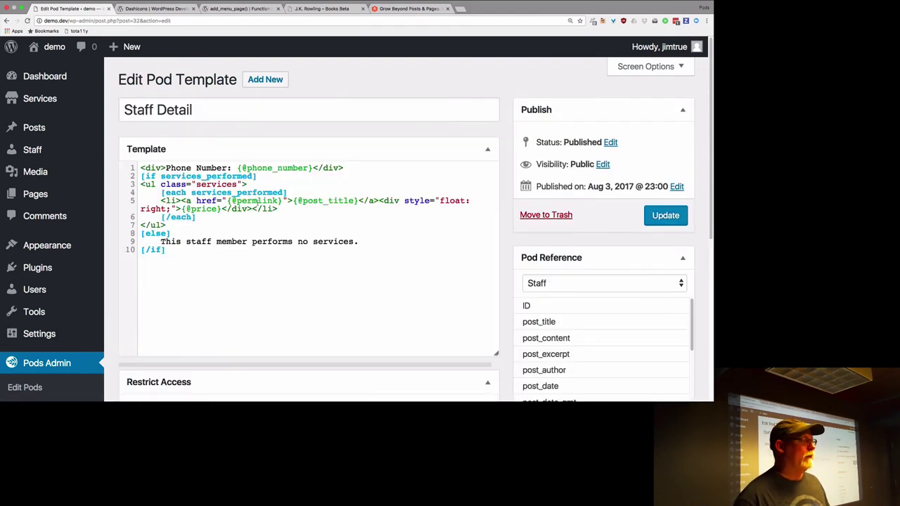
pyautogui.write('a')
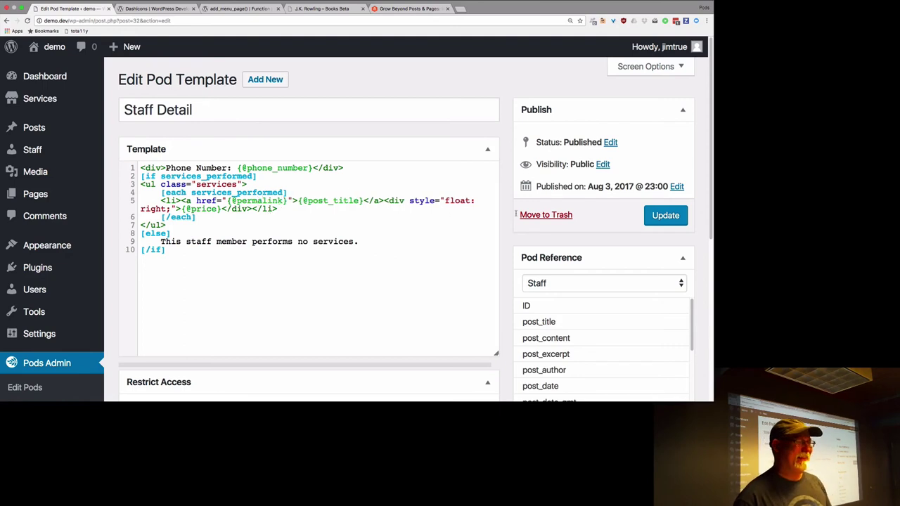
pyautogui.click(654, 219)
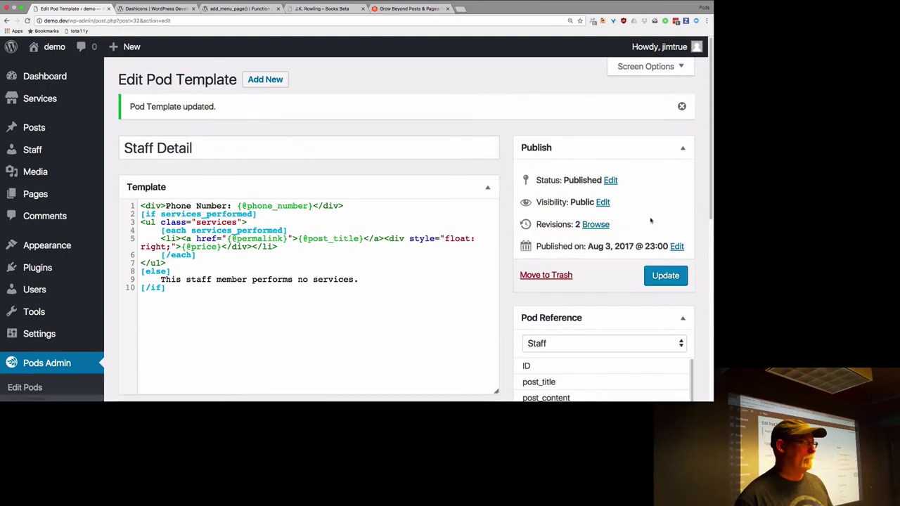
pyautogui.scroll(-2, 43, 334)
# Step: Enable auto templates for the services pod with Services Detail as single template, placed Before
pyautogui.click(44, 329)
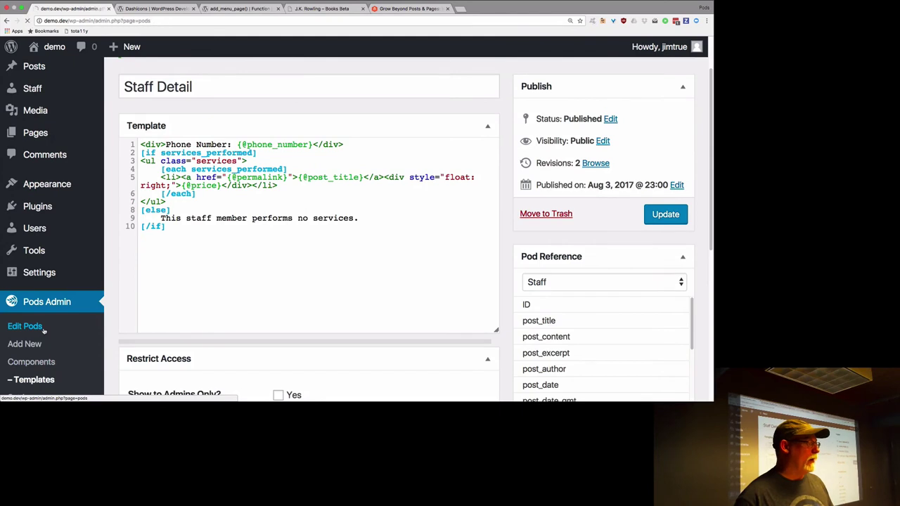
pyautogui.click(128, 202)
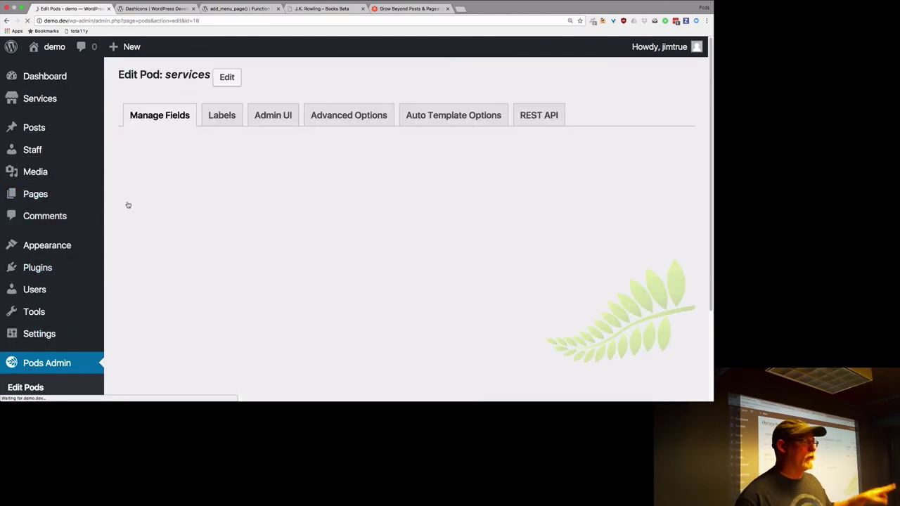
pyautogui.click(407, 120)
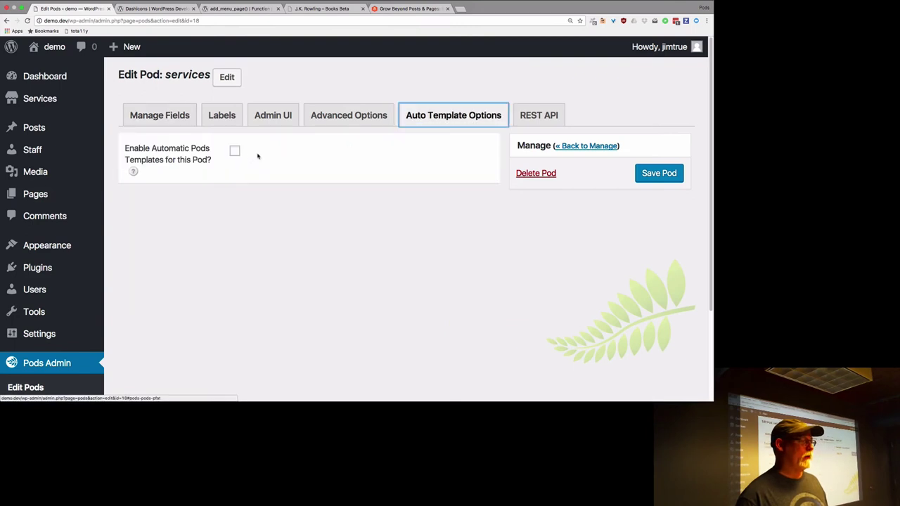
pyautogui.click(235, 151)
pyautogui.click(283, 259)
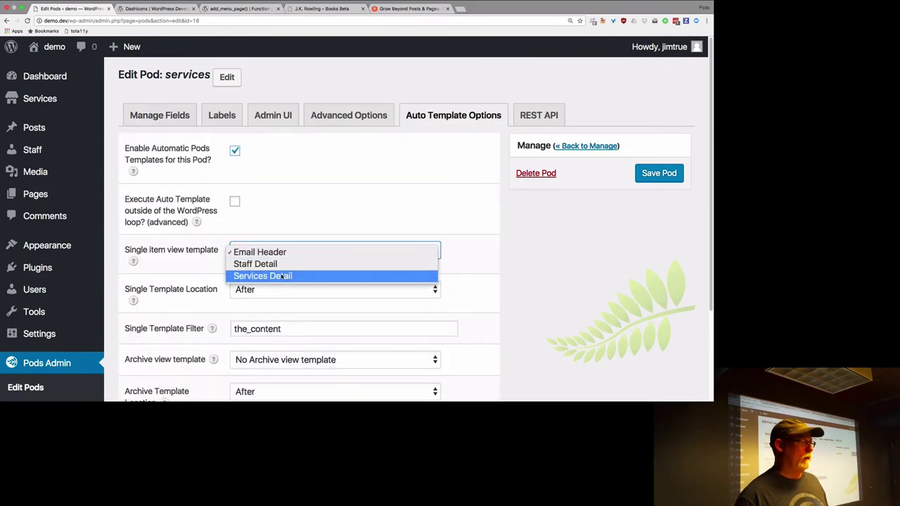
pyautogui.click(274, 274)
pyautogui.click(273, 289)
pyautogui.click(274, 303)
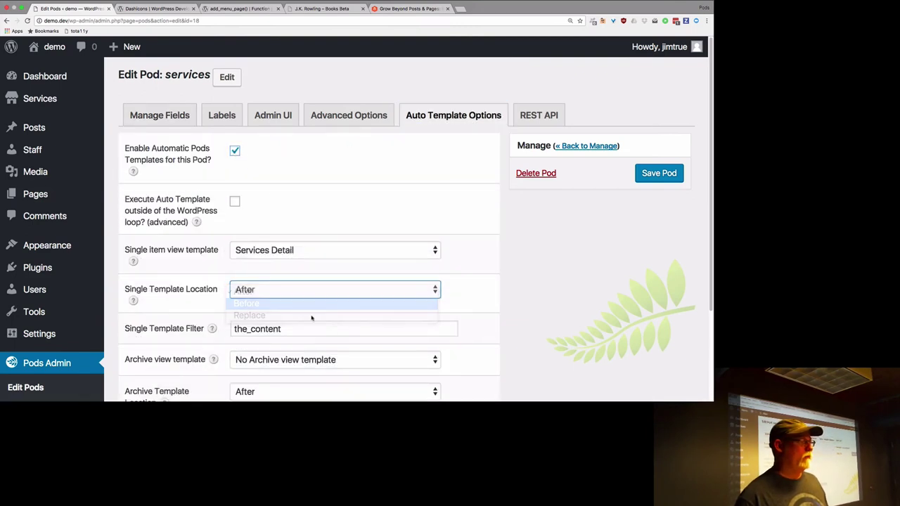
# Step: Set the services archive template to Services Detail, placed Before, and save the pod
pyautogui.scroll(-2, 323, 302)
pyautogui.click(330, 287)
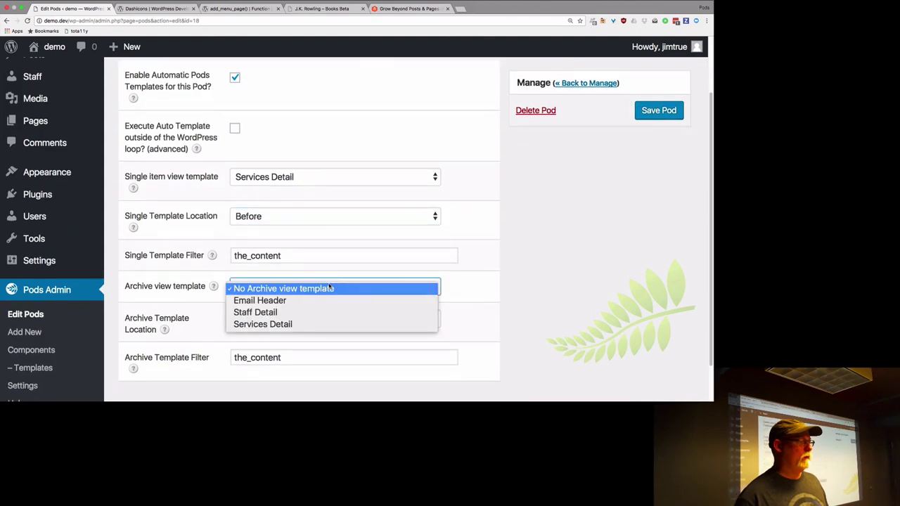
pyautogui.click(310, 324)
pyautogui.click(310, 322)
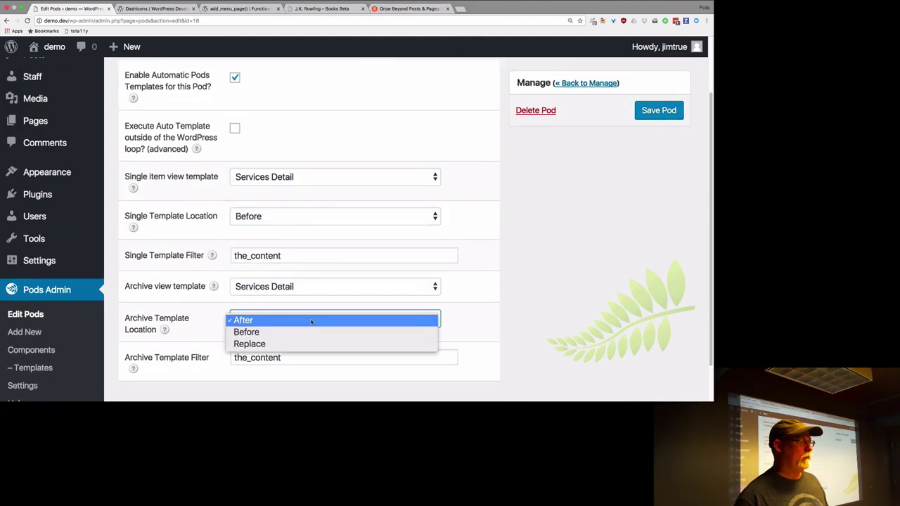
pyautogui.click(305, 331)
pyautogui.scroll(2, 514, 272)
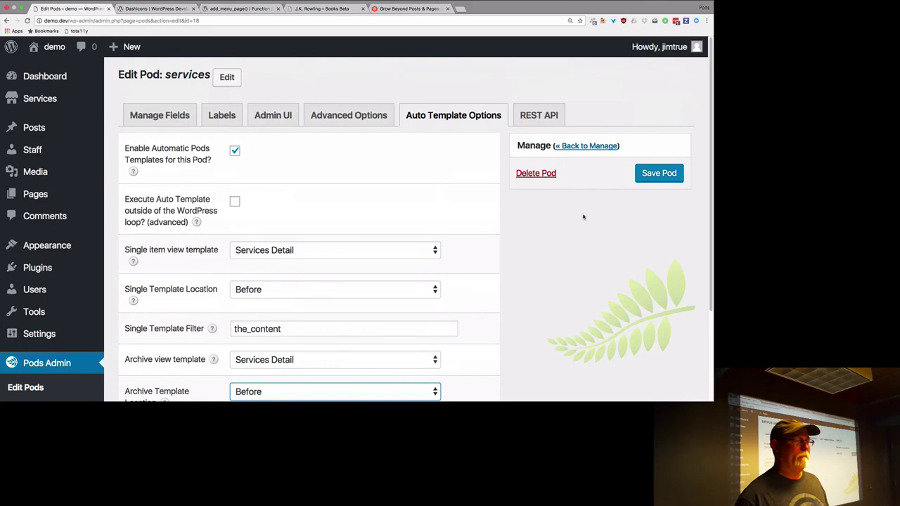
pyautogui.click(654, 175)
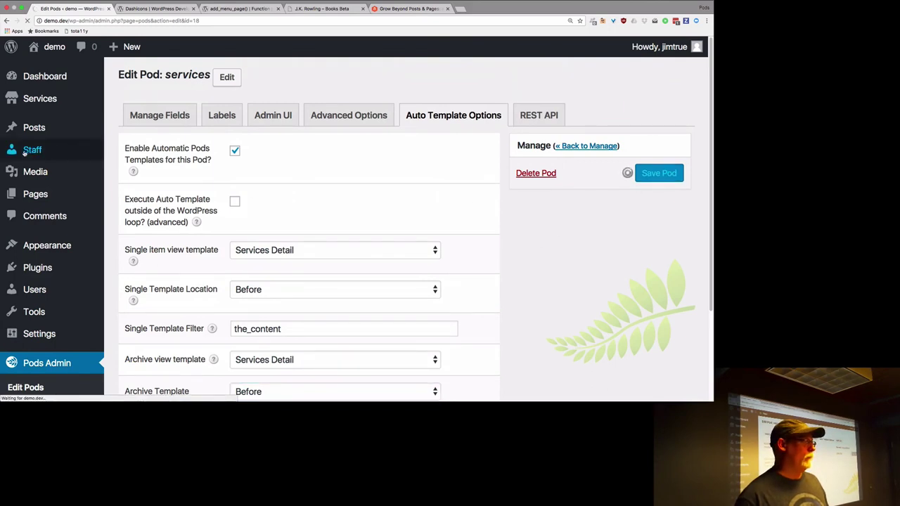
pyautogui.moveTo(64, 148)
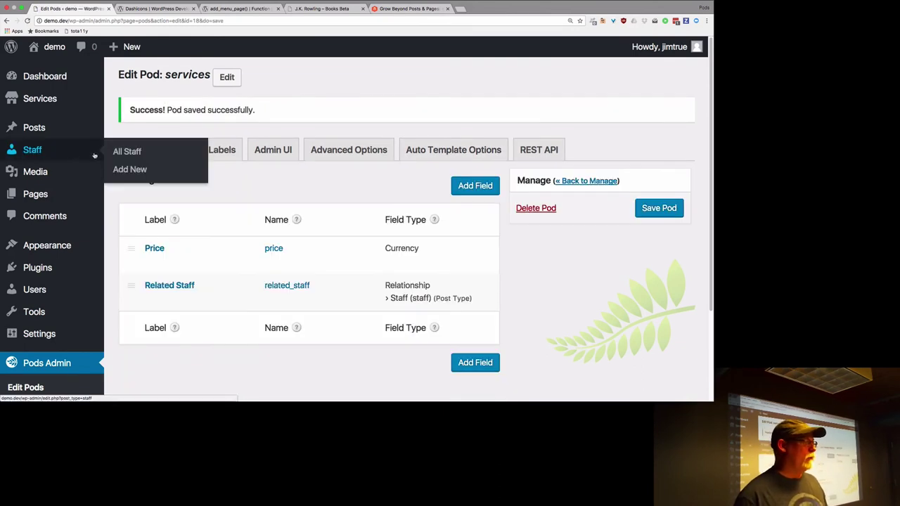
pyautogui.click(118, 149)
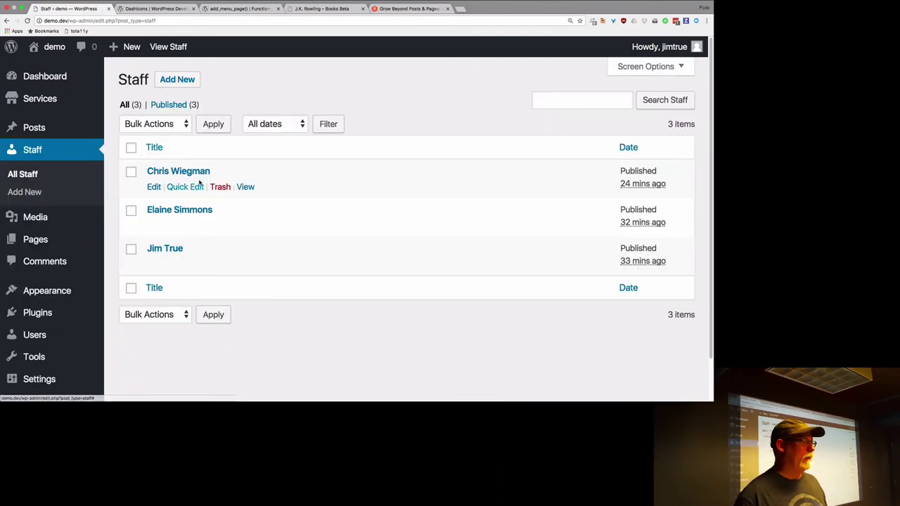
# Step: View a staff member's page, then Standard Haircut's page listing its staff, phone numbers and price
pyautogui.click(245, 187)
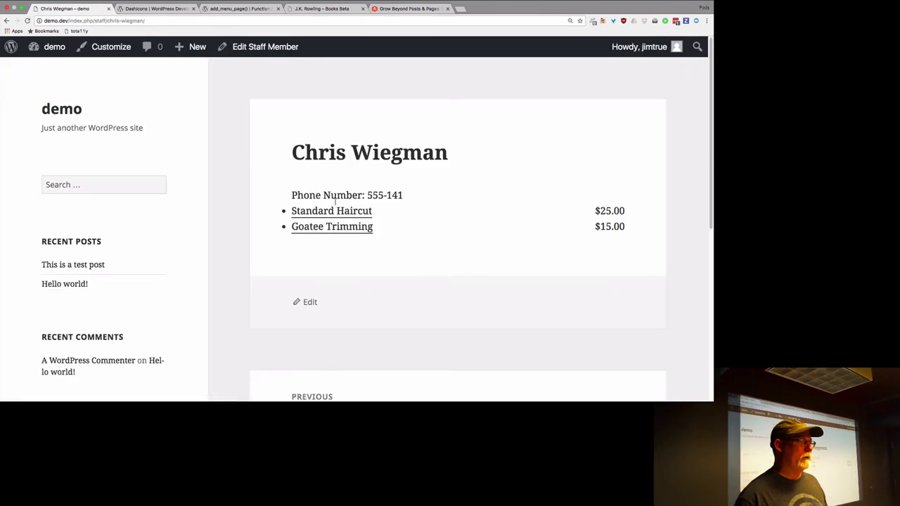
pyautogui.click(333, 211)
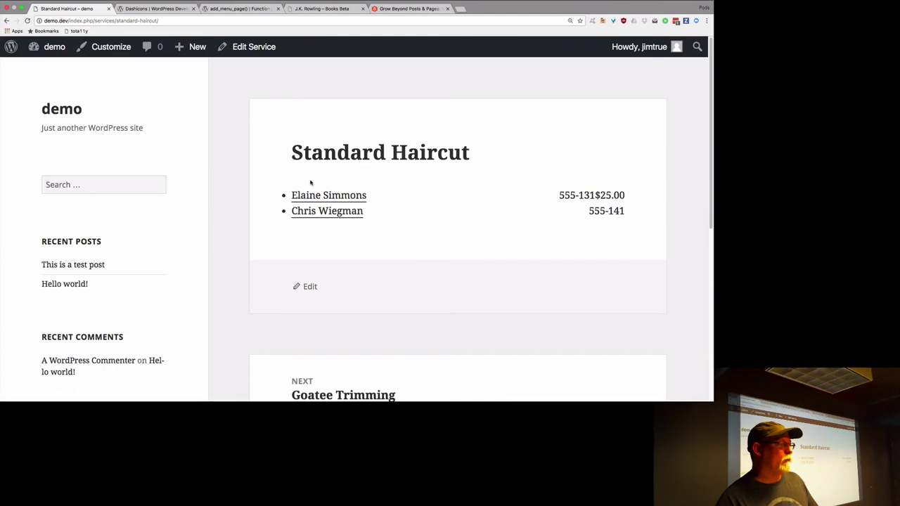
pyautogui.click(327, 196)
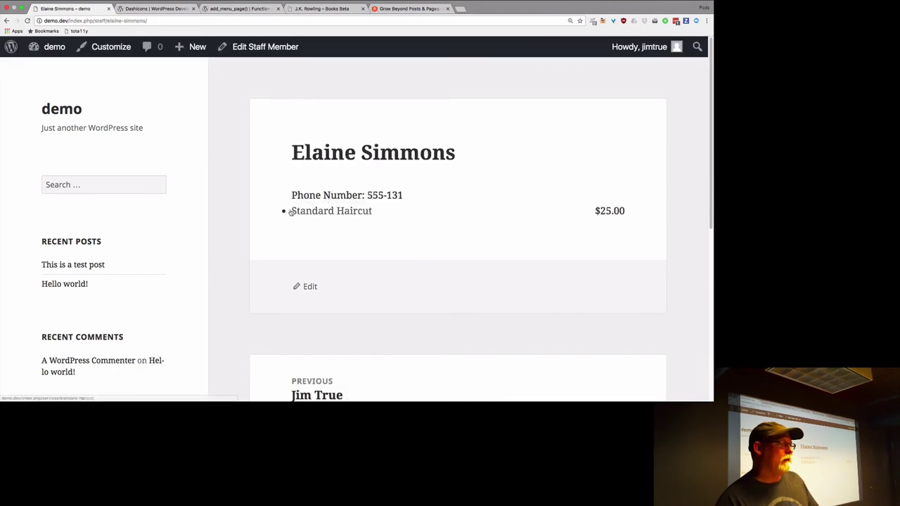
pyautogui.scroll(-5, 211, 236)
pyautogui.scroll(5, 205, 239)
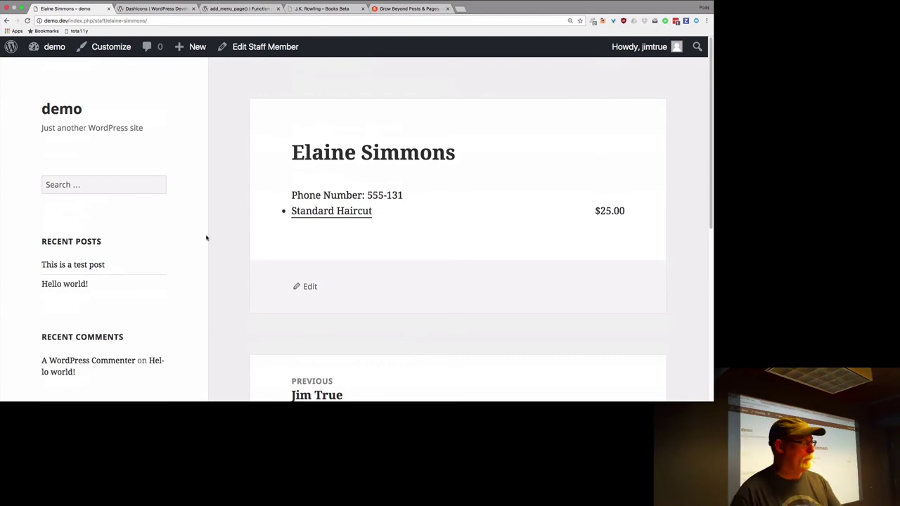
pyautogui.press('super+Tab')
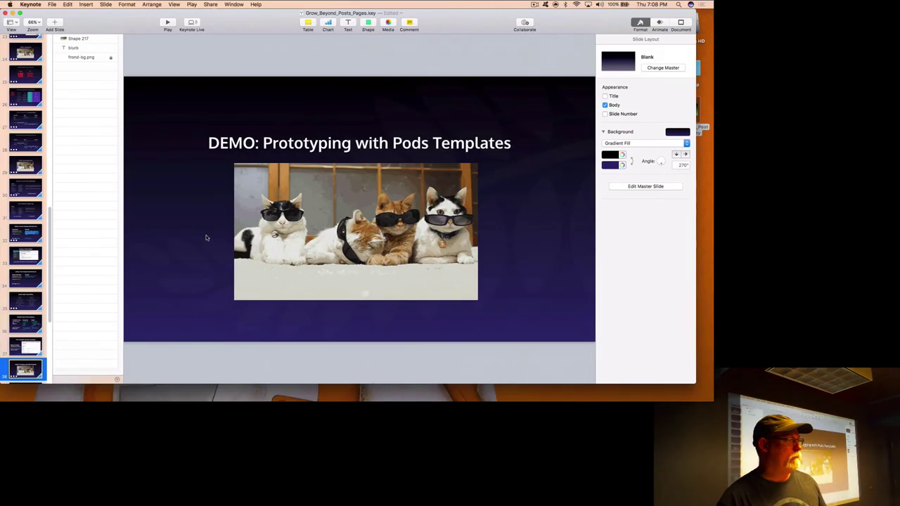
# Step: Play the Keynote slideshow full-screen and advance to the "What else can you do with Pods?" slide
pyautogui.click(169, 24)
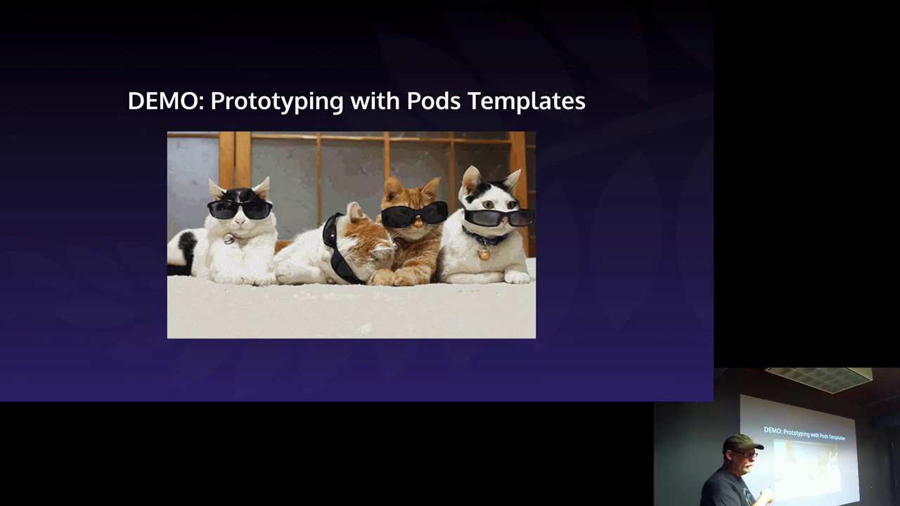
pyautogui.press('Right')
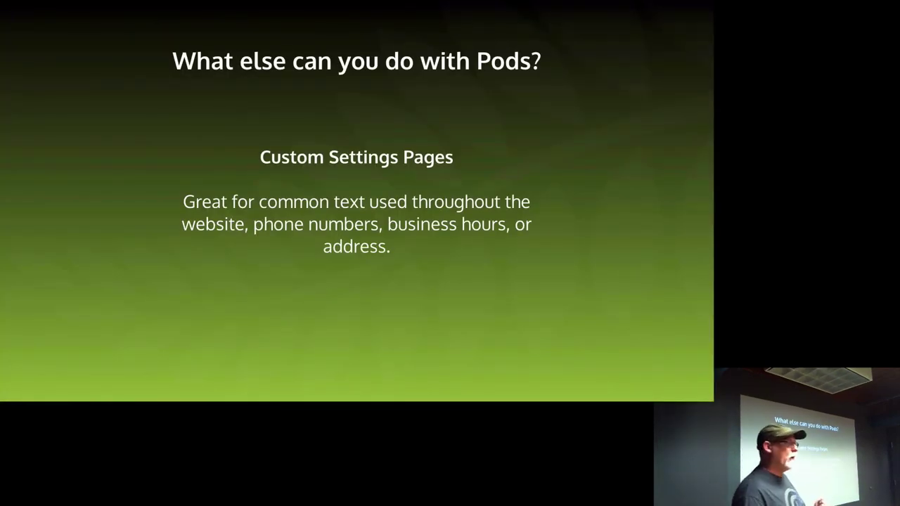